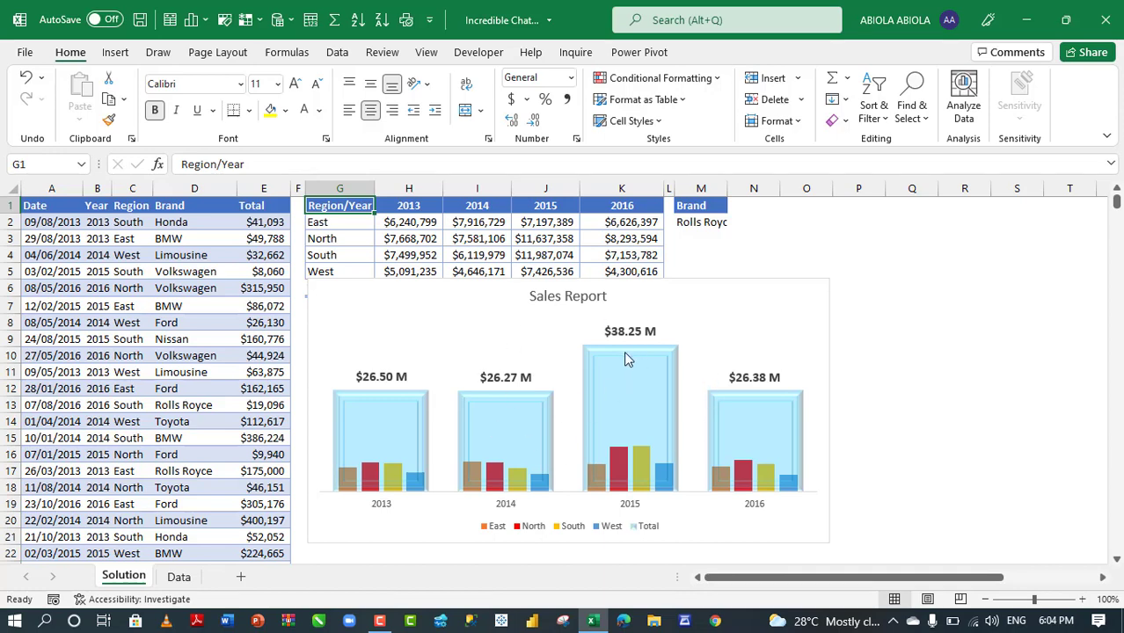
- Switch the brand selection in M2 to Limousine and inspect the South 2015 formula and the Sales Report chart
mouse_move(624, 360)
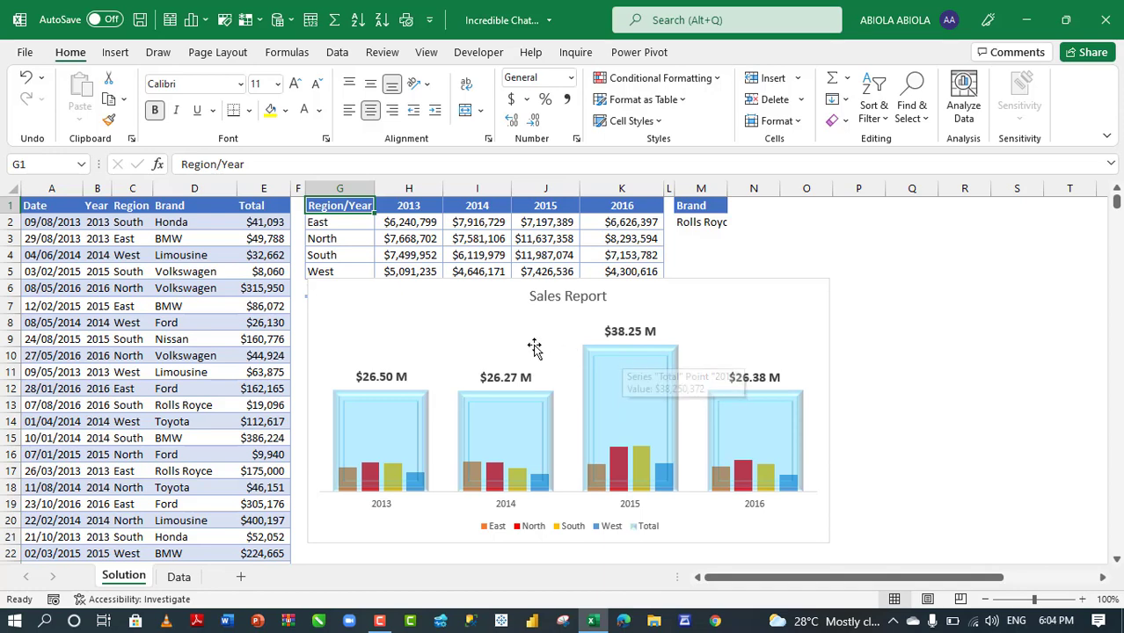
click(523, 260)
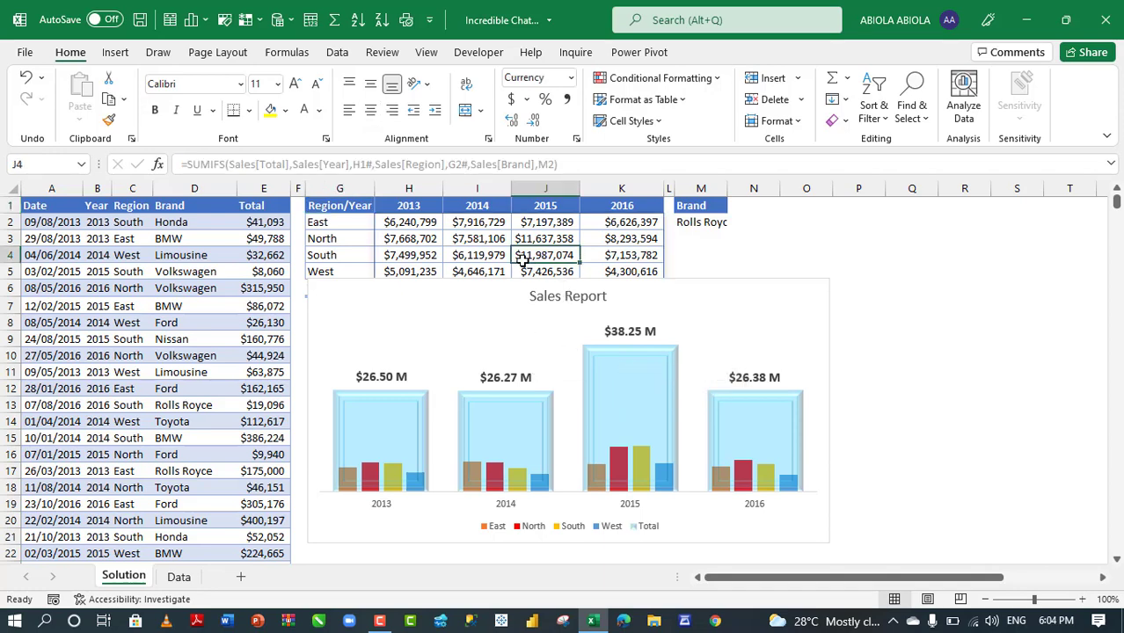
click(704, 223)
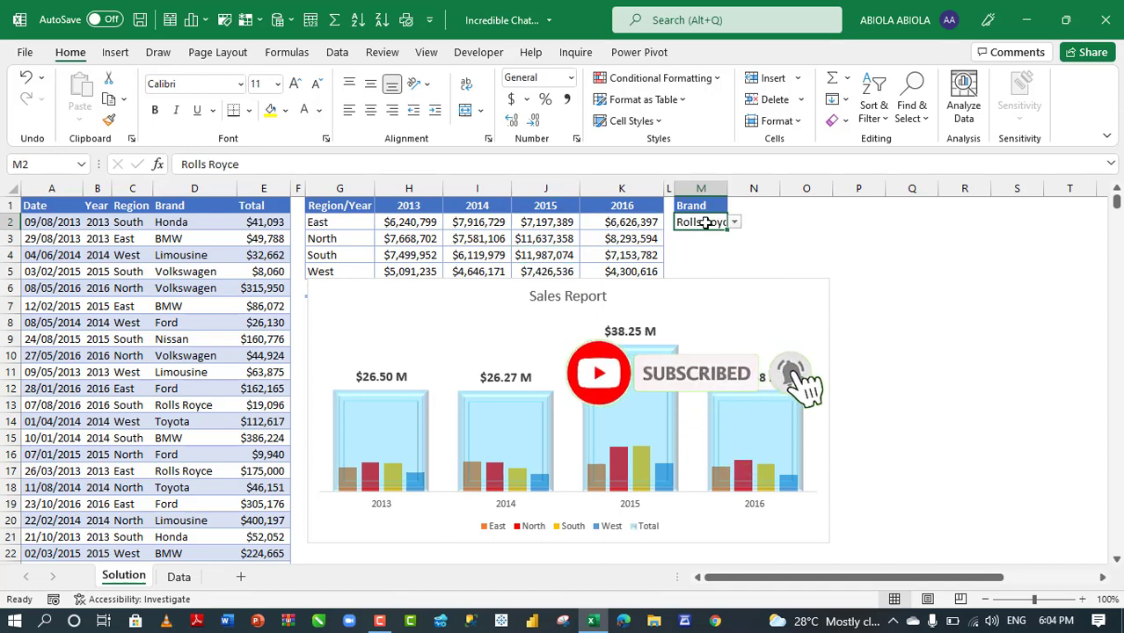
click(734, 222)
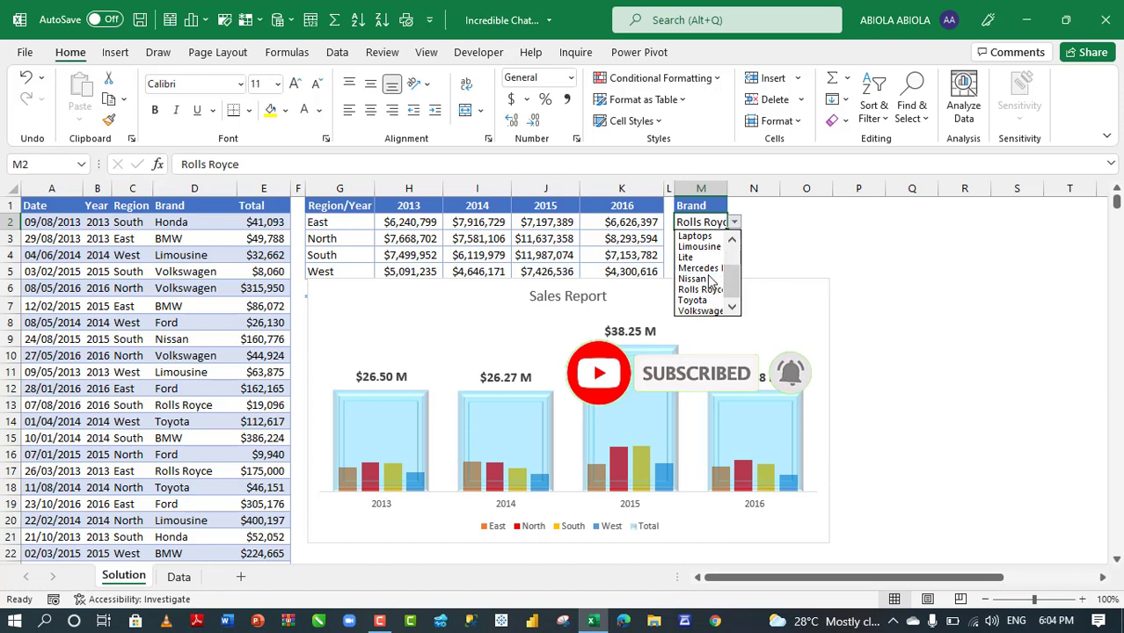
click(695, 250)
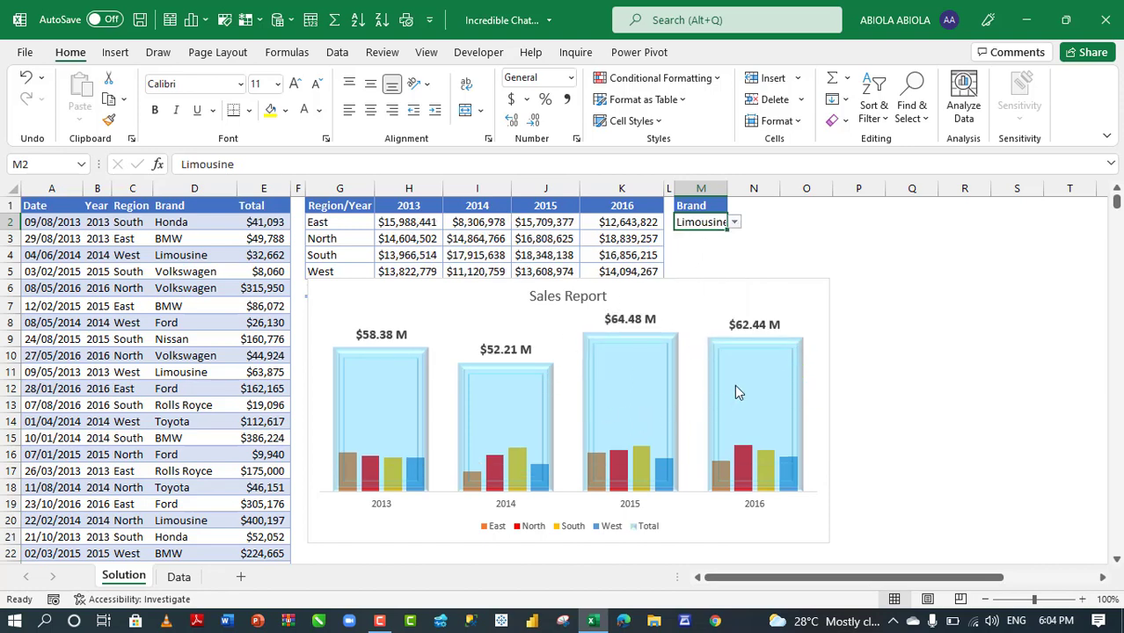
click(532, 257)
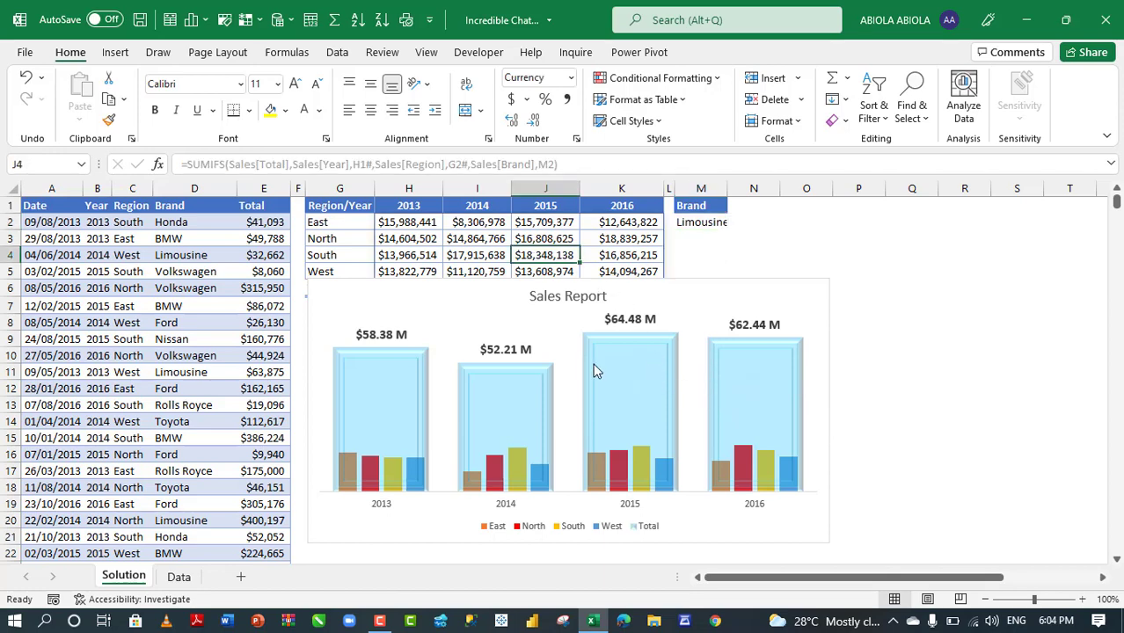
mouse_move(647, 396)
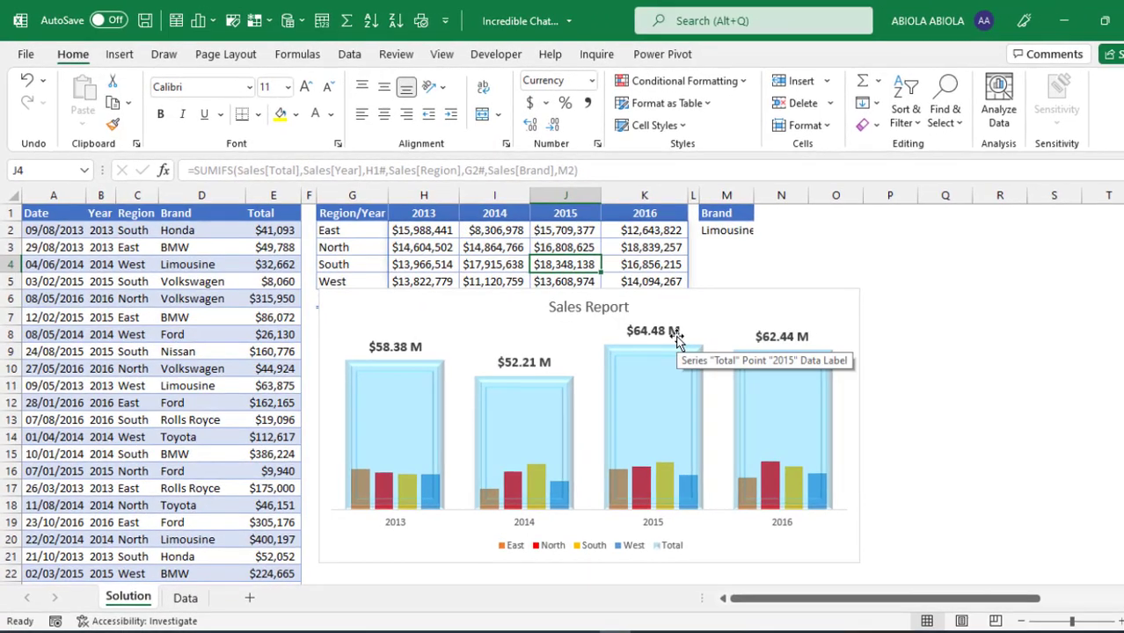
- On the Data sheet, list the sorted unique regions from G2 with =SORT(UNIQUE(SalesData[Region]))
click(184, 599)
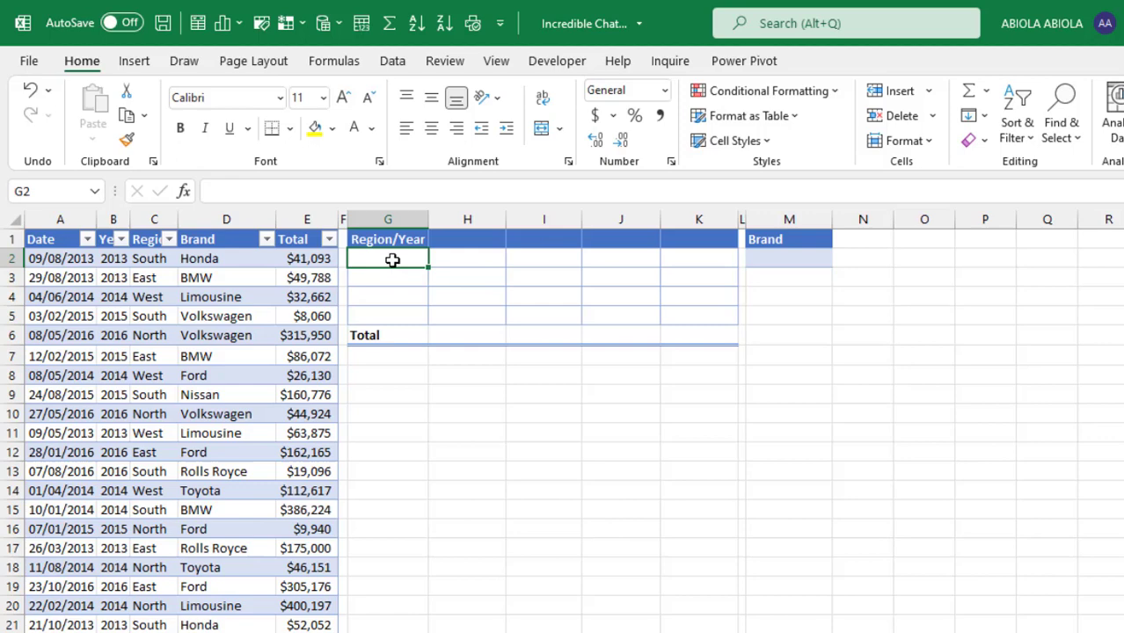
text(=sort)
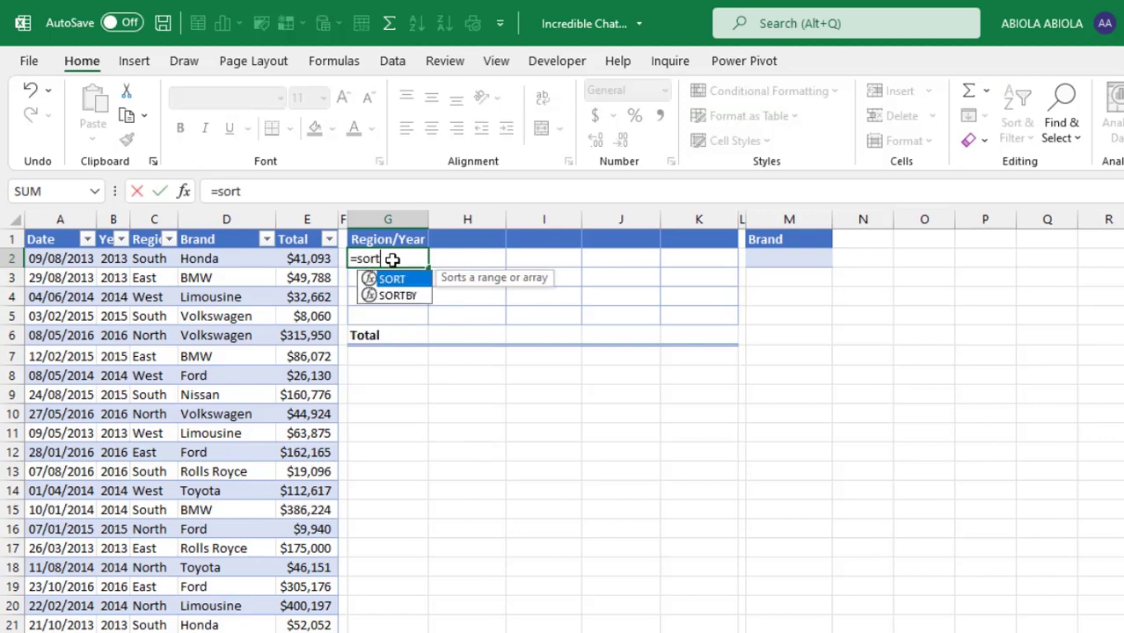
key(Tab)
text(uniq)
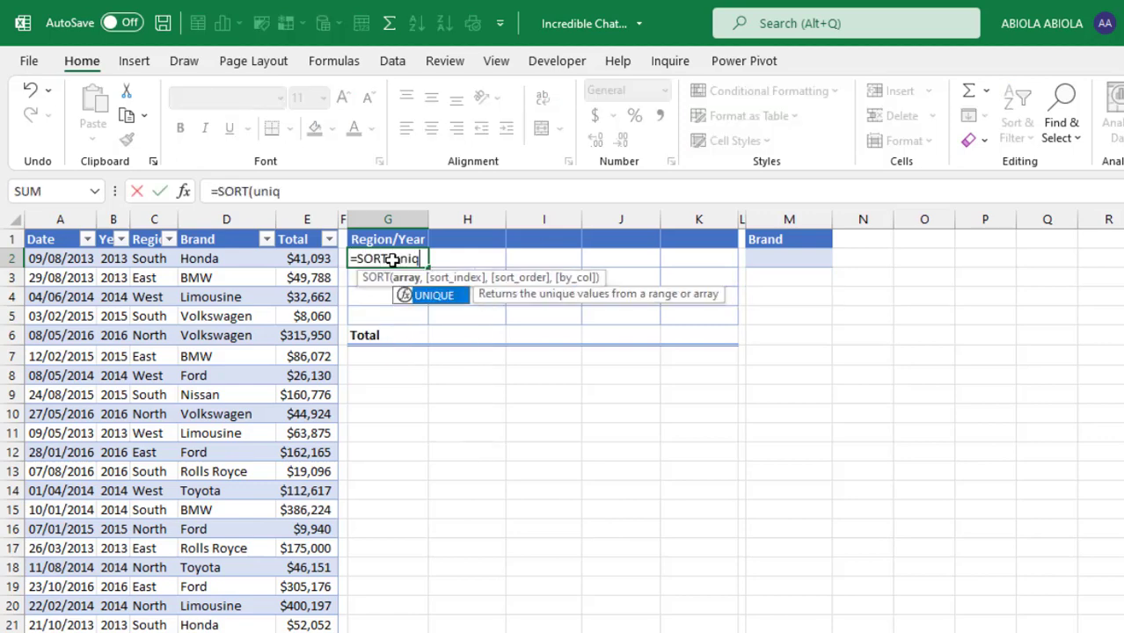
key(Tab)
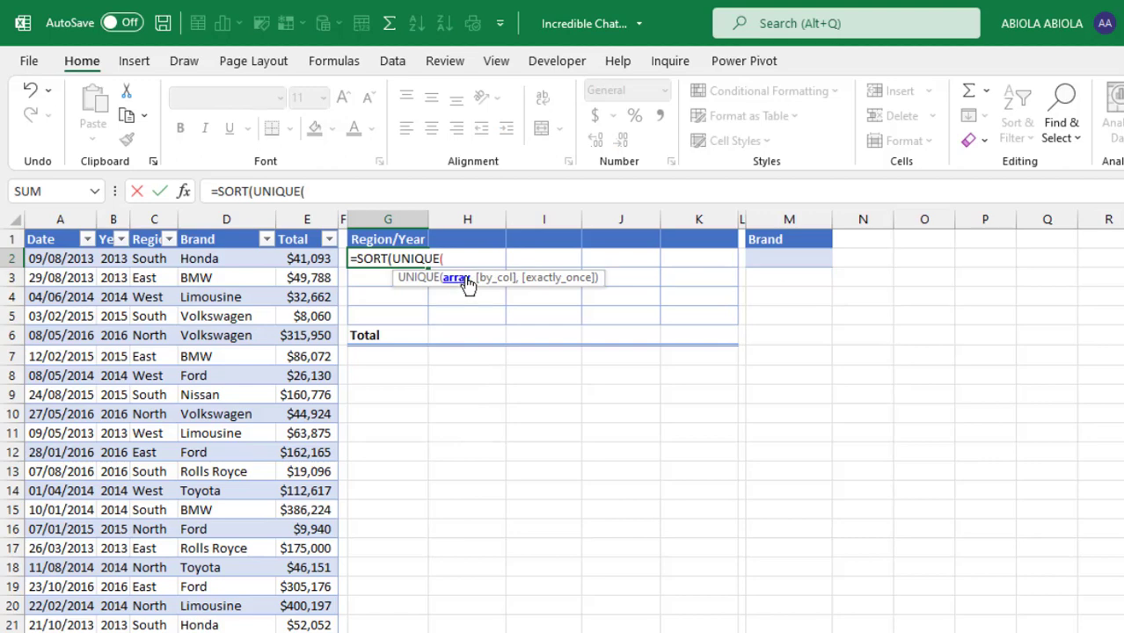
click(153, 227)
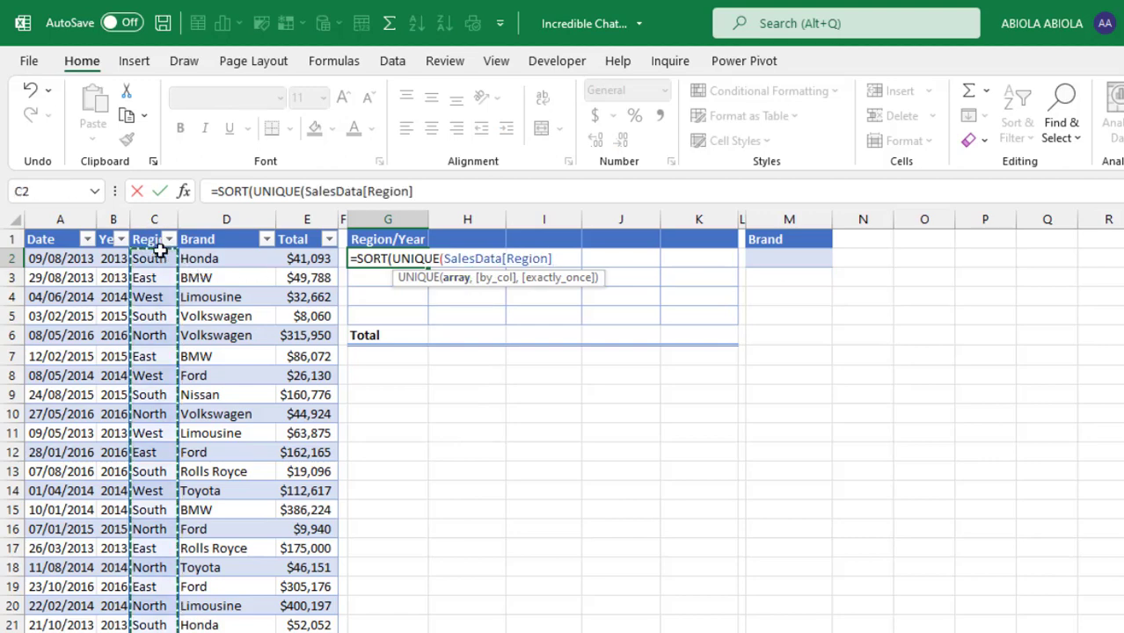
text())
text()))
key(ctrl+Return)
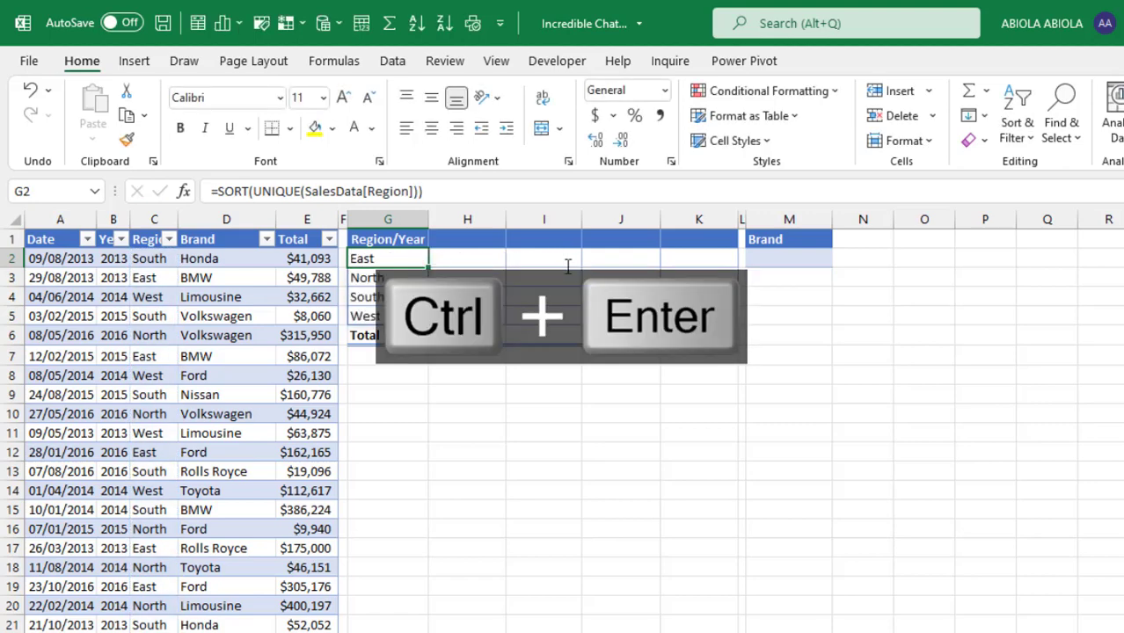
click(402, 274)
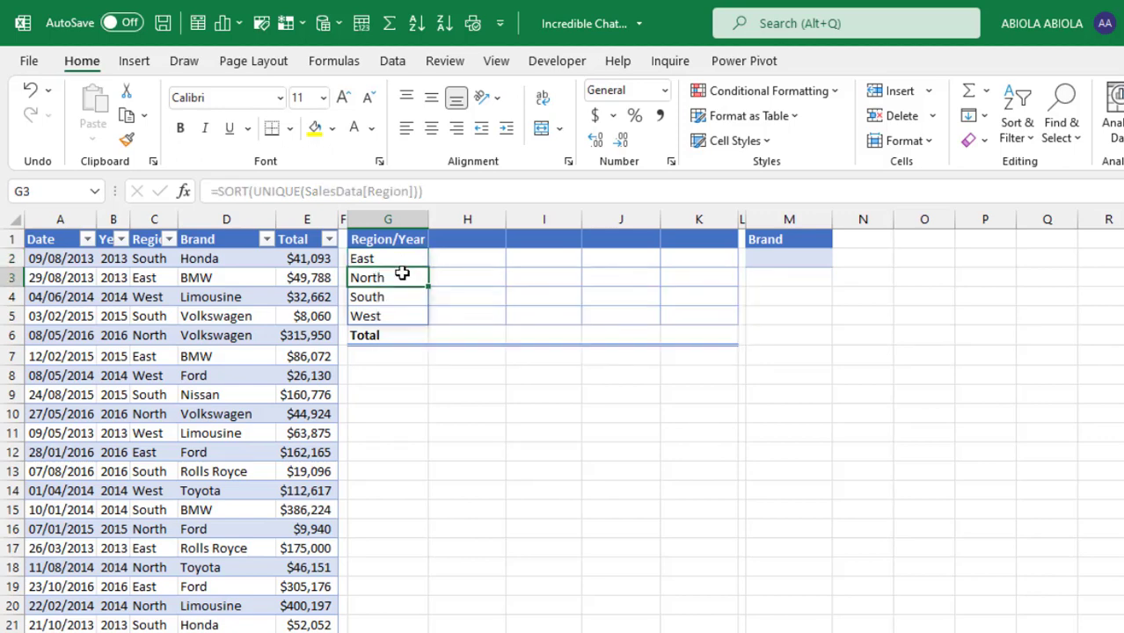
- Fill the year headers across from H1 with =TRANSPOSE(SORT(UNIQUE(SalesData[Year])))
click(473, 241)
text(=)
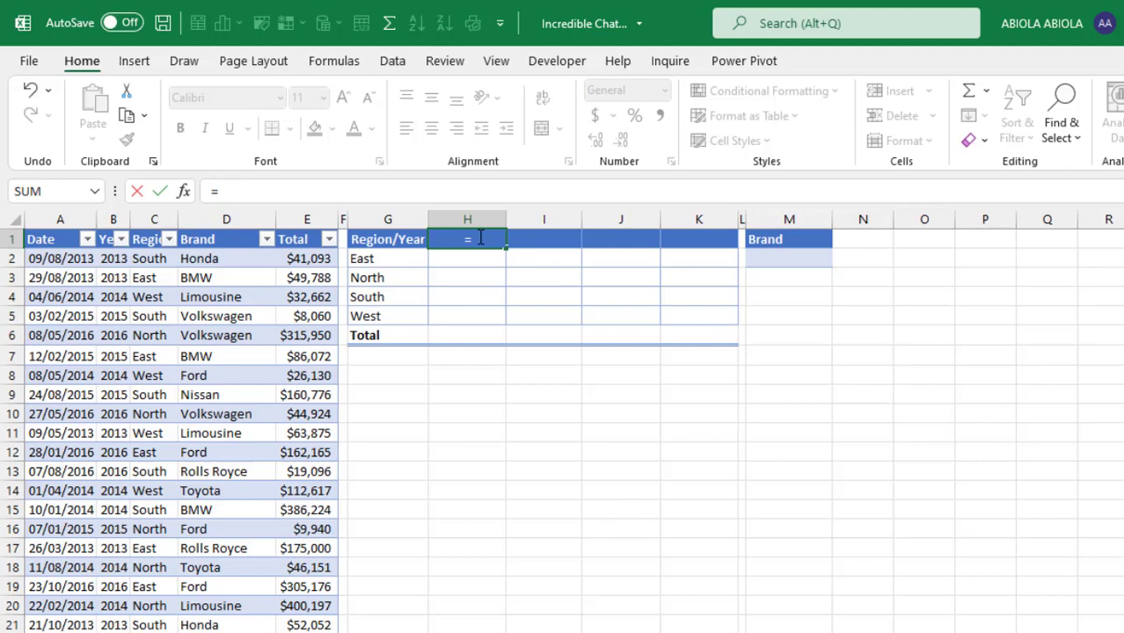
text(ttr)
key(BackSpace)
key(BackSpace)
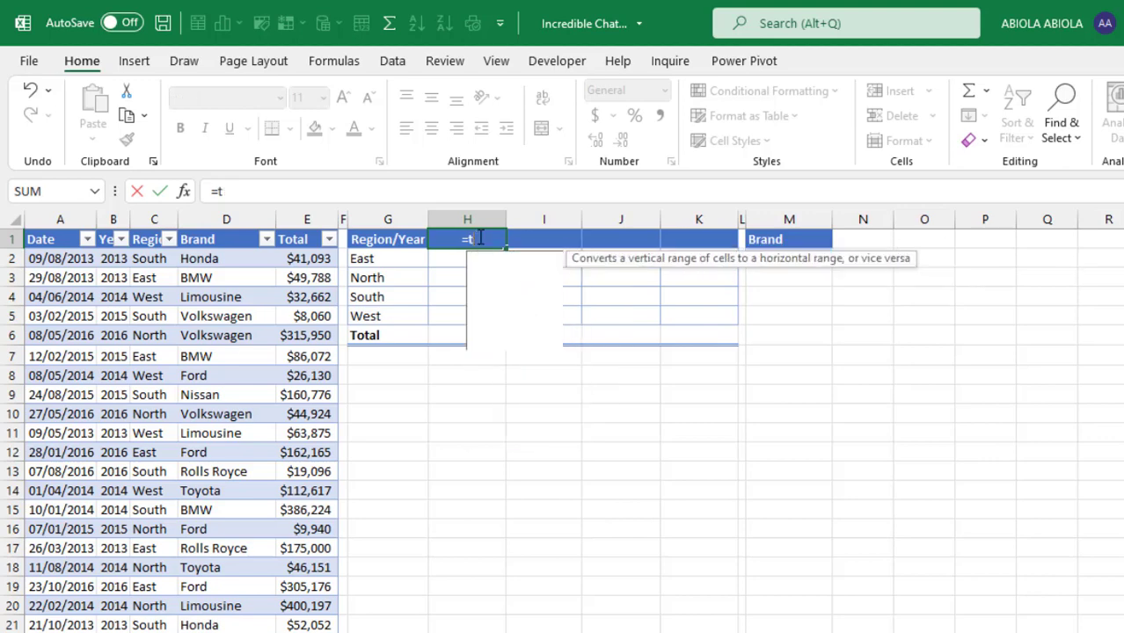
text(ra)
key(Tab)
text(sort)
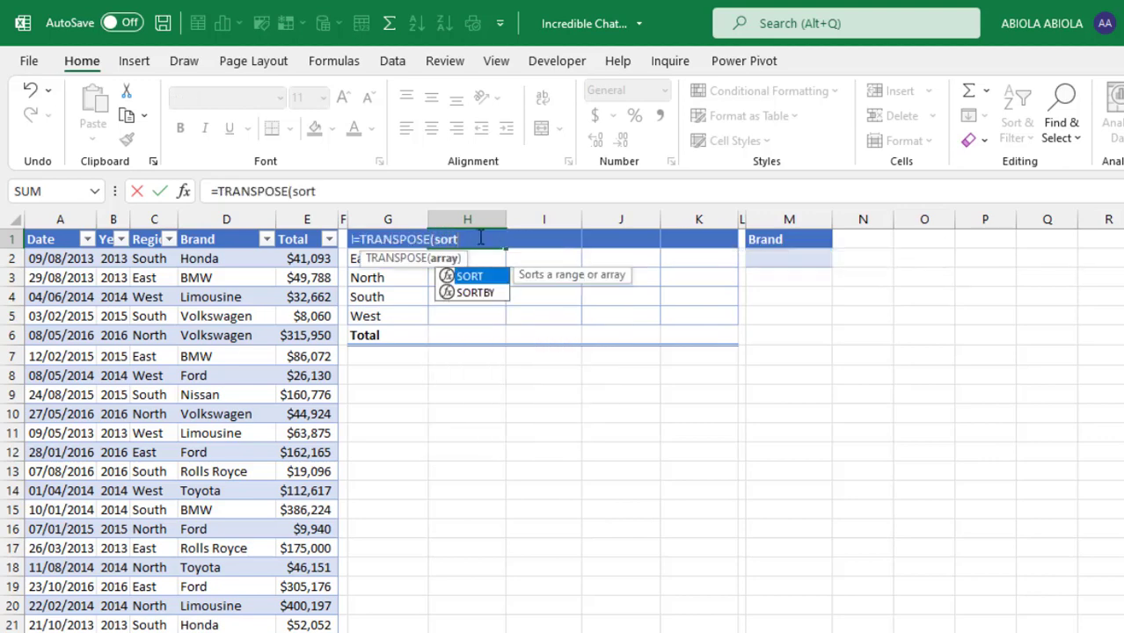
key(Tab)
text(uniq)
key(Tab)
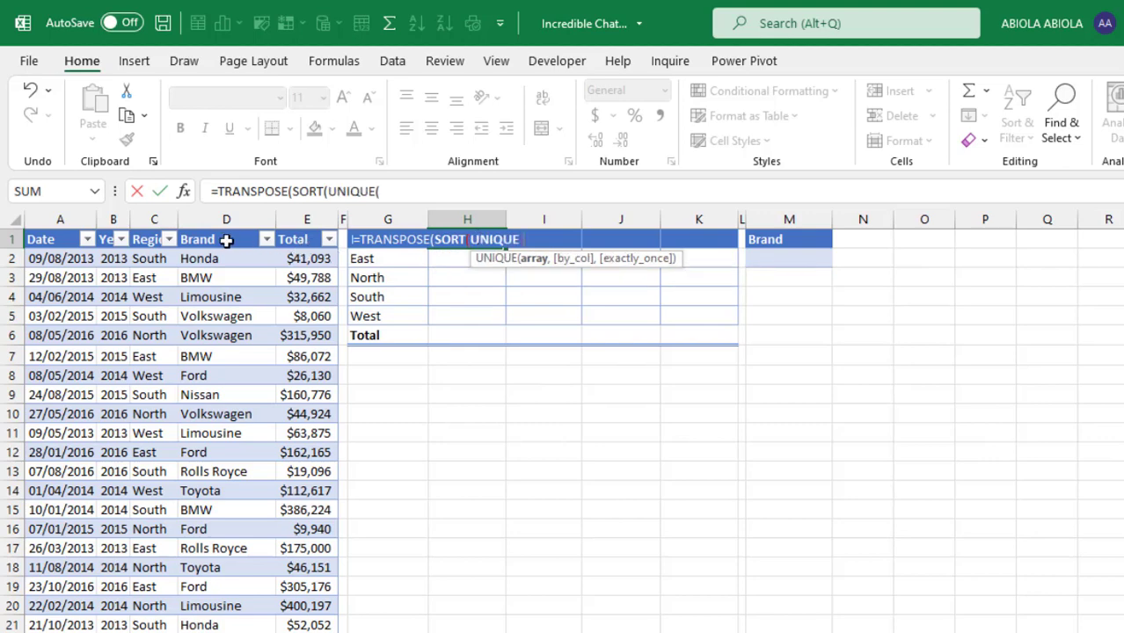
click(107, 231)
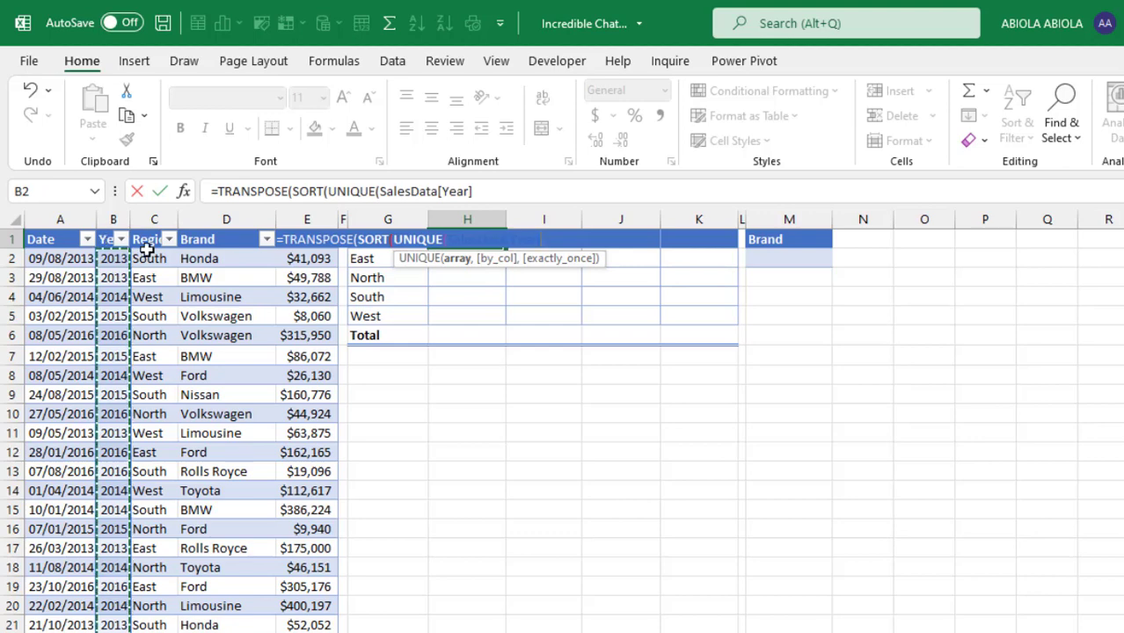
text()))
key(ctrl+Return)
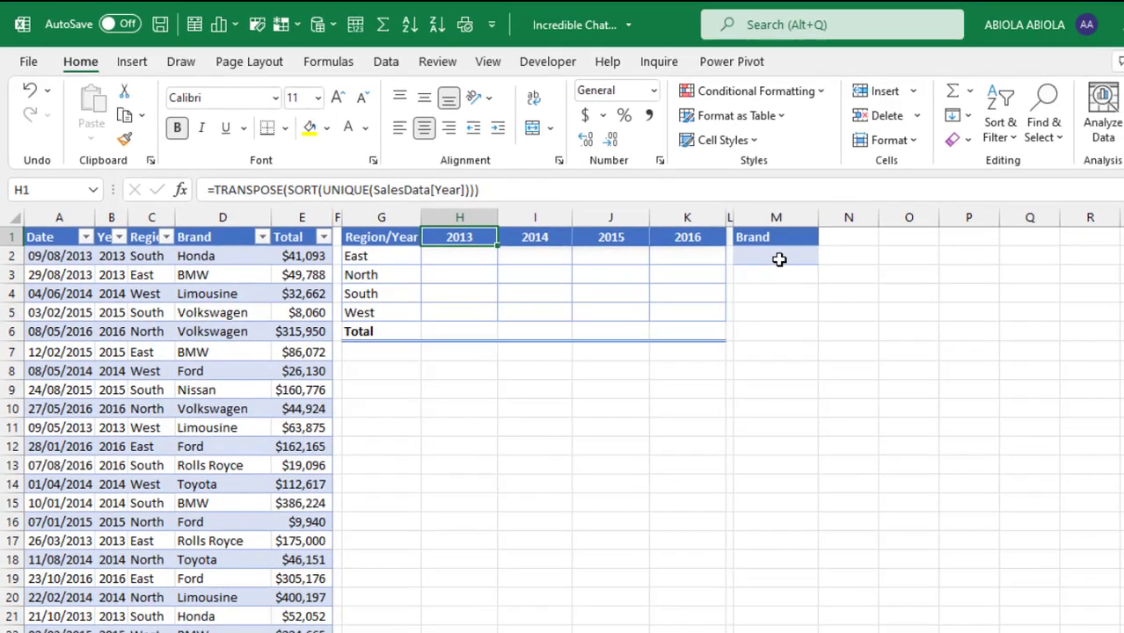
- Write the formula =SORT(UNIQUE(SalesData[Brand])) in N2, beside the empty brand cell
click(776, 256)
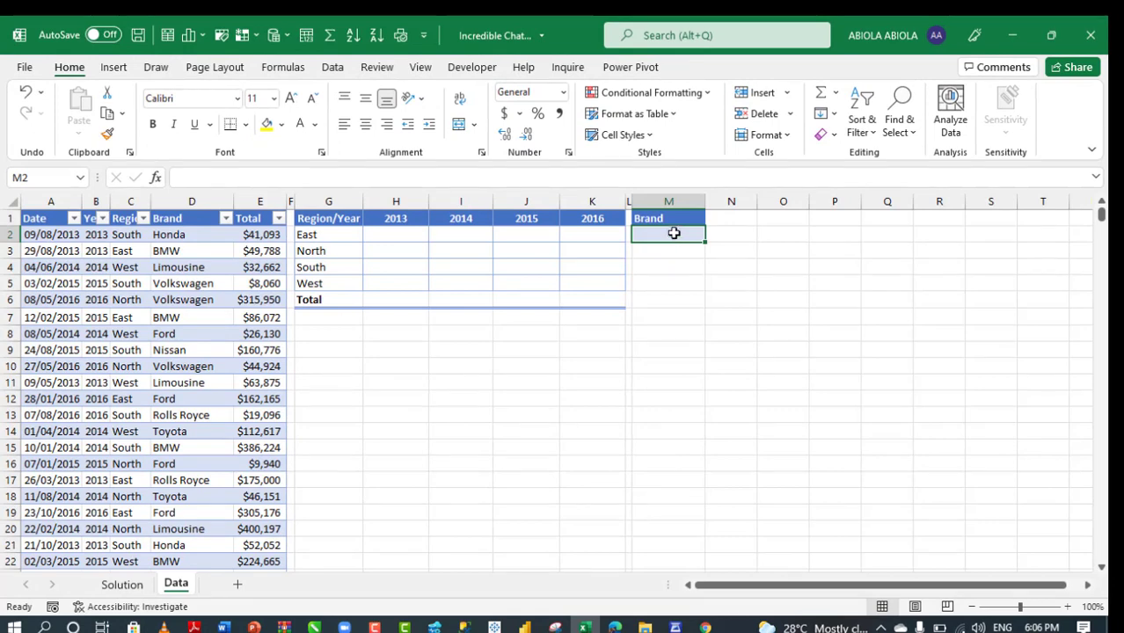
click(731, 238)
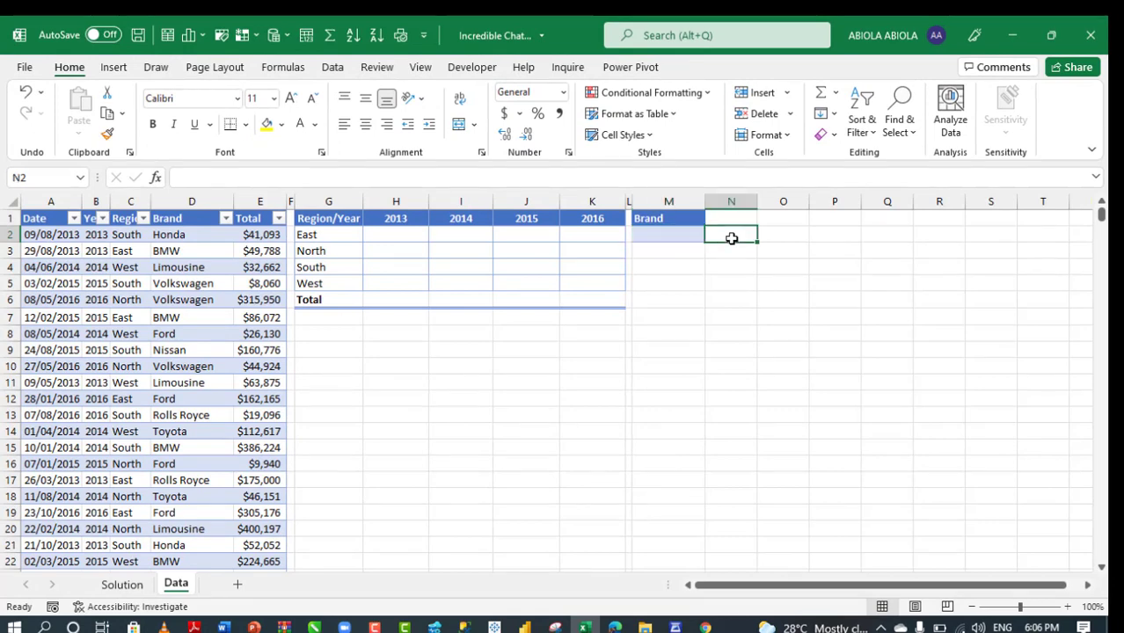
text(=)
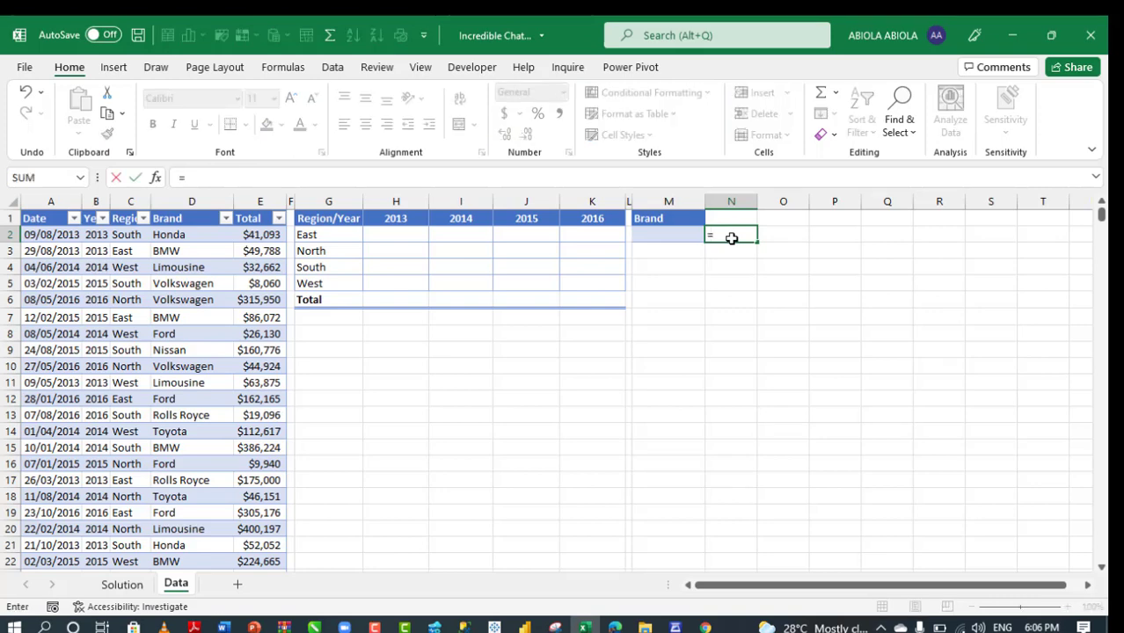
text(uniq)
key(Tab)
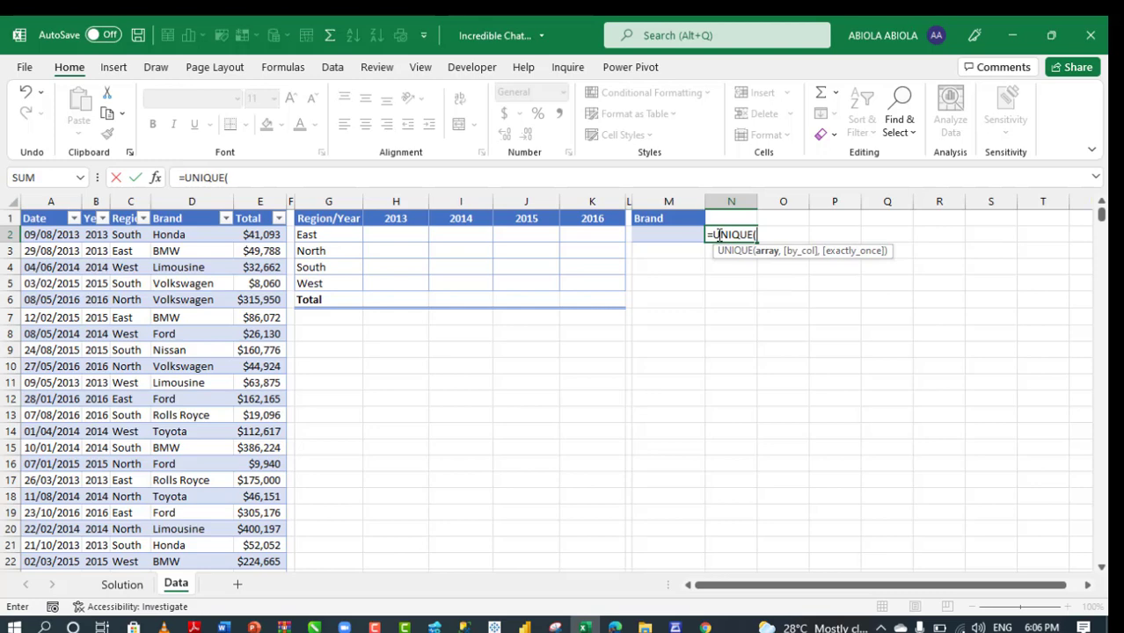
click(717, 234)
text(s)
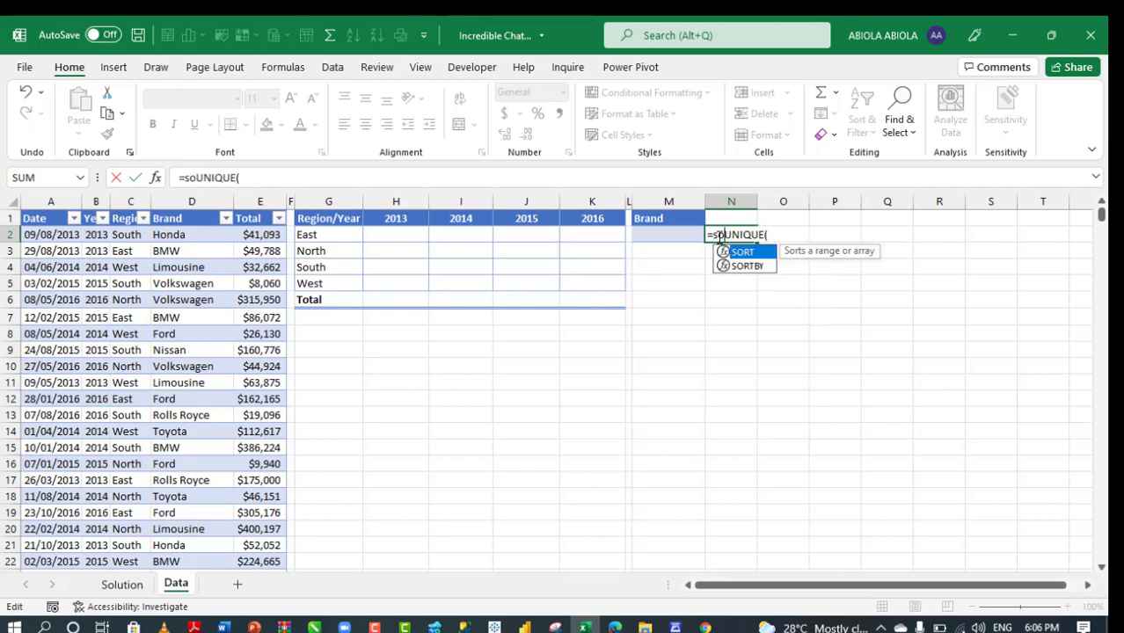
text(o)
key(Tab)
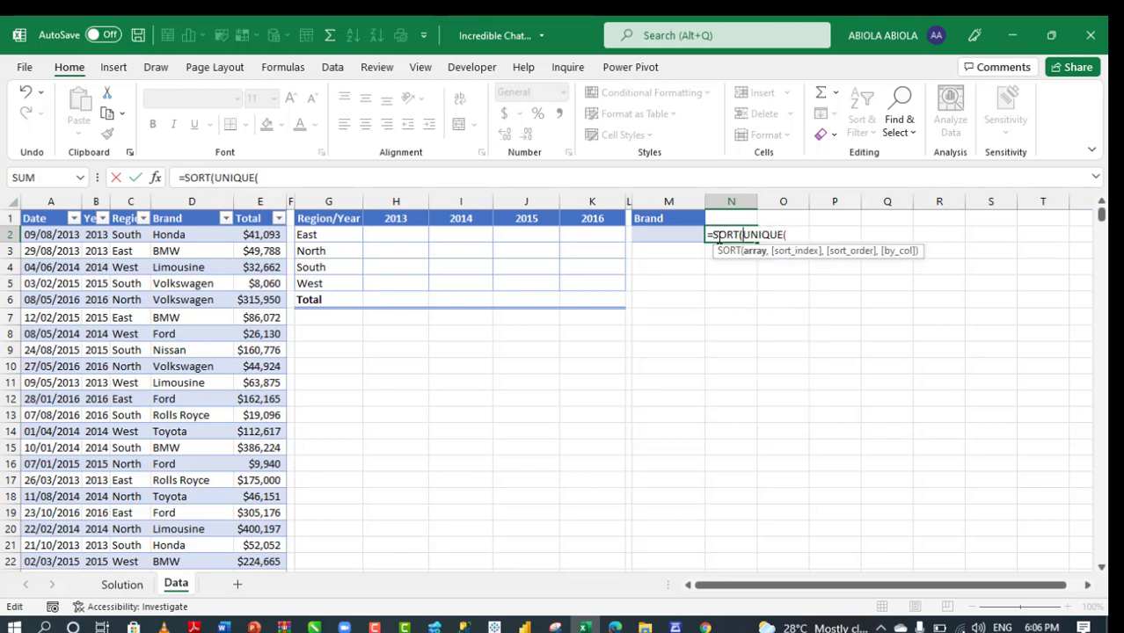
click(803, 237)
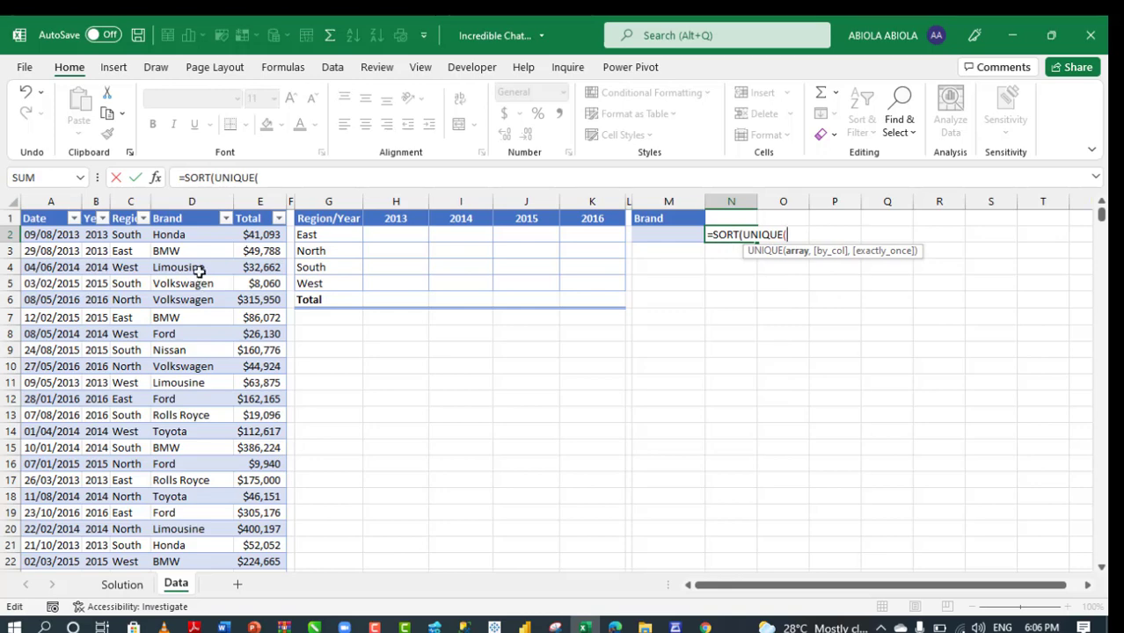
click(191, 207)
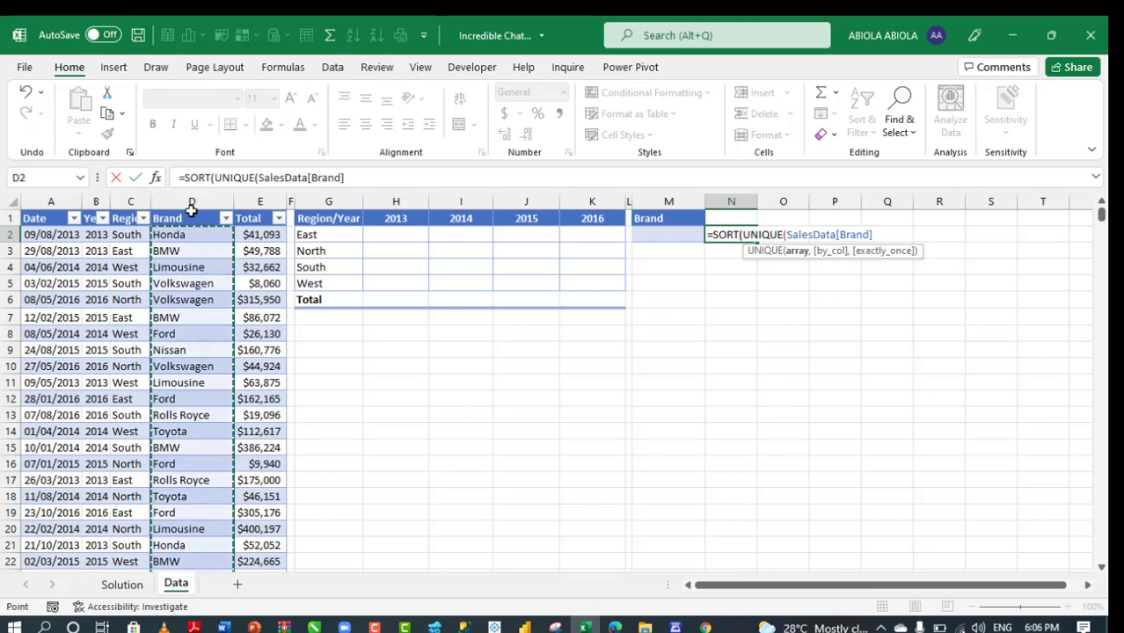
text()))
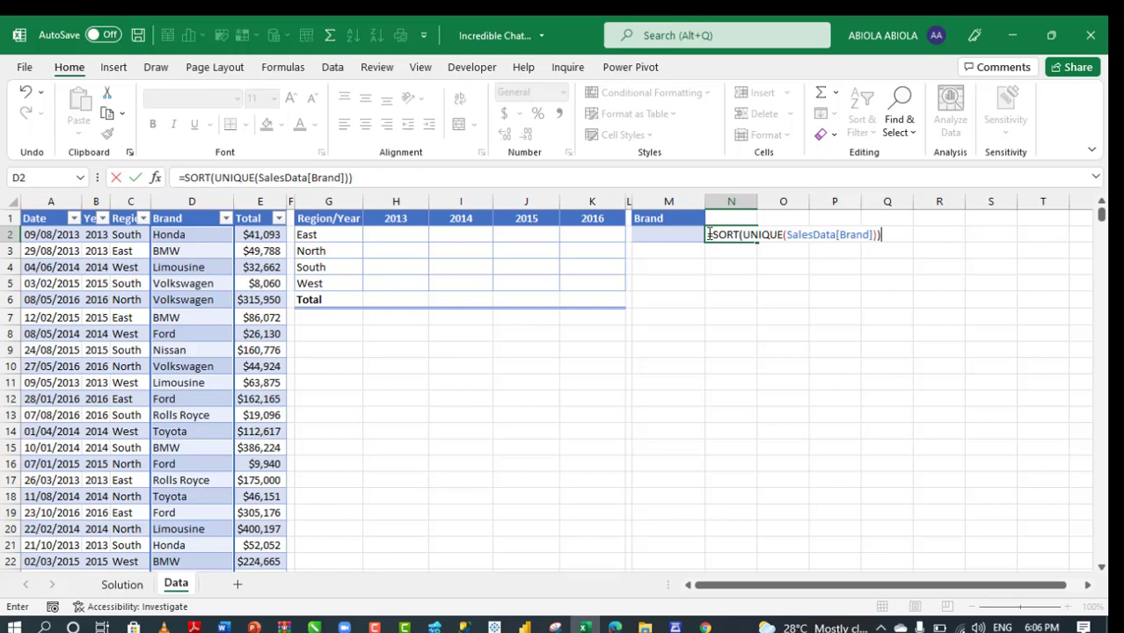
- Wrap the N2 brand formula in TRANSPOSE so the brands run across the row, and commit it
text(tr)
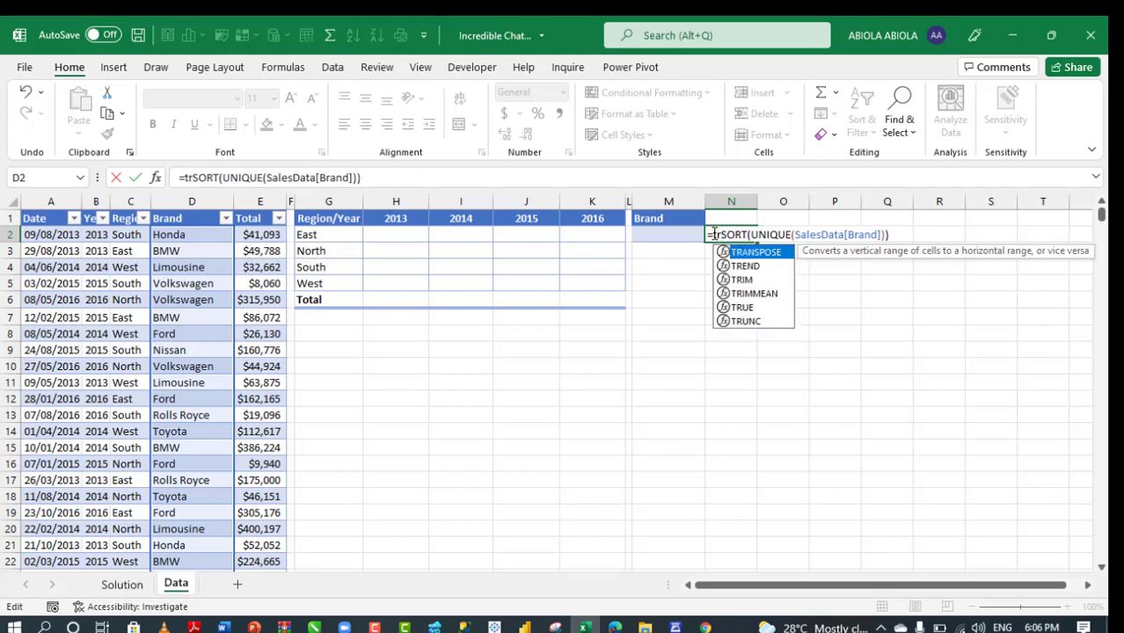
key(Tab)
click(950, 234)
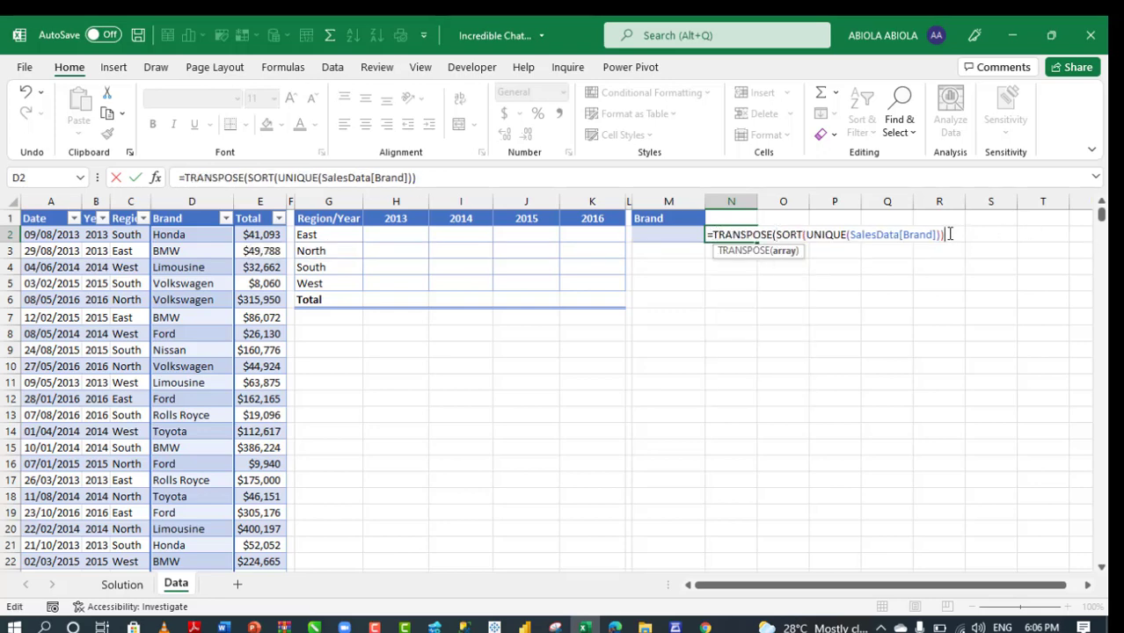
text())
key(ctrl+Return)
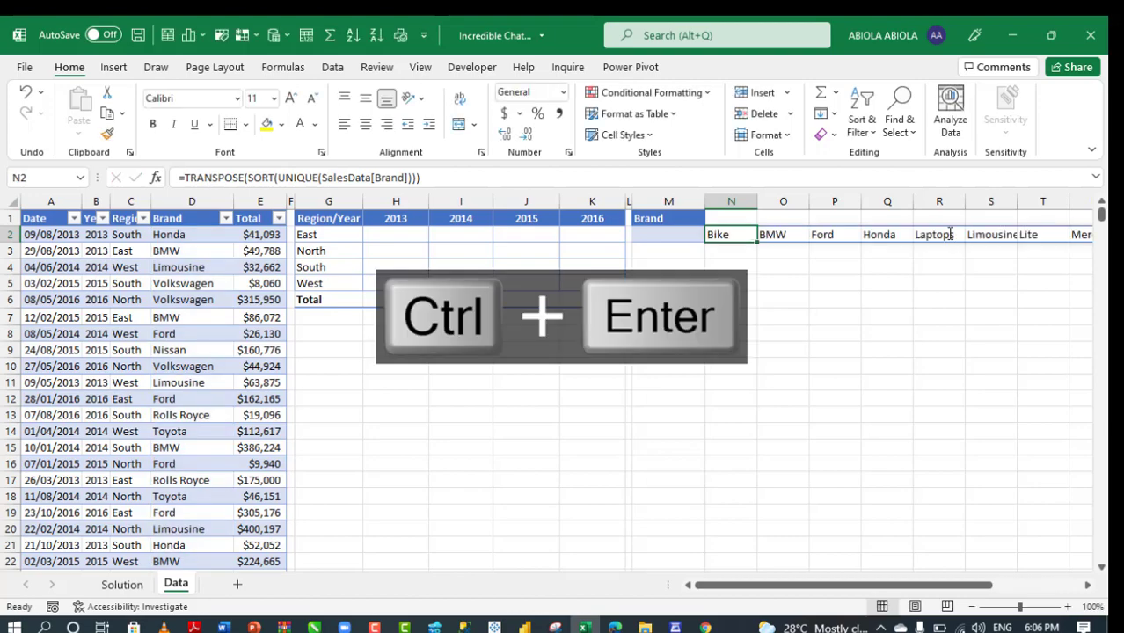
- Add a list data validation to brand cell M2 with source =$N$2#, and choose Limousine from its drop-down
click(675, 235)
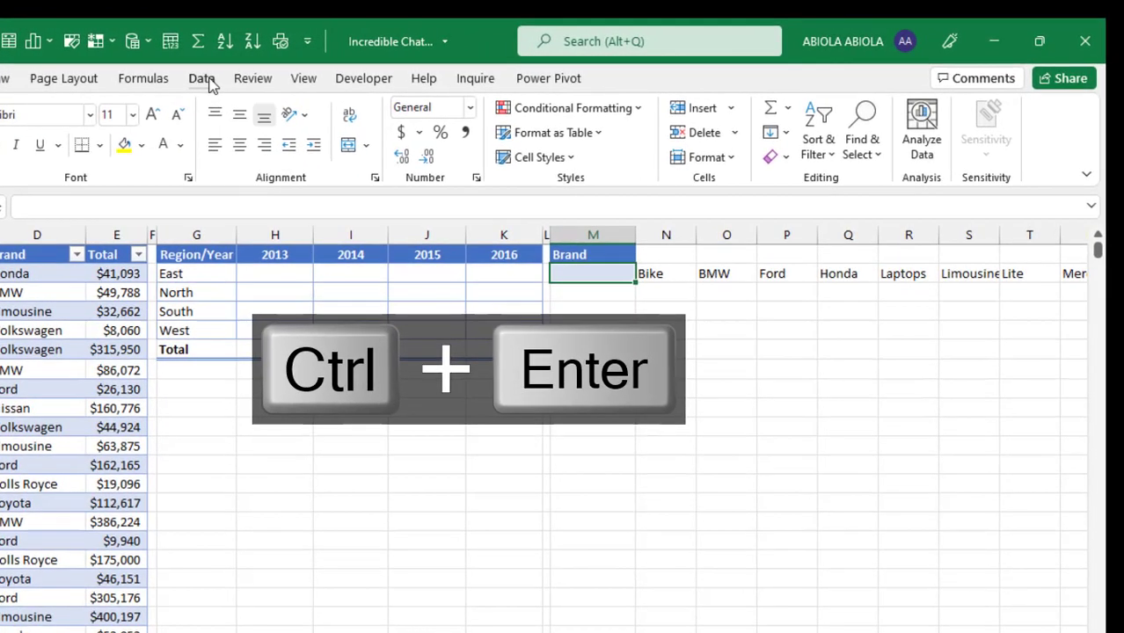
click(333, 67)
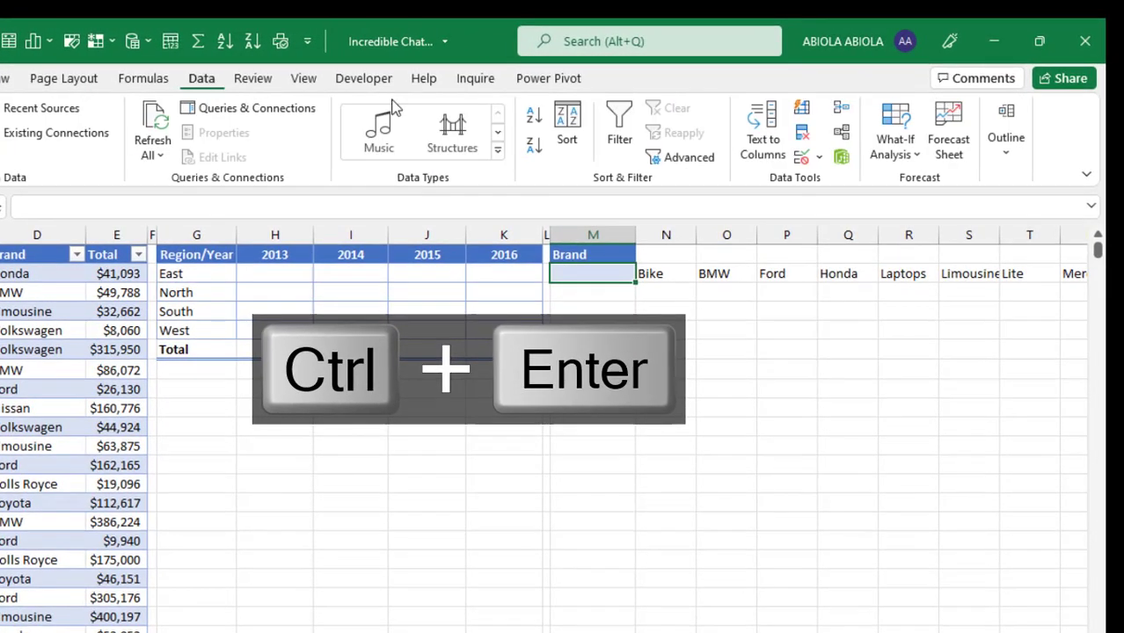
click(803, 163)
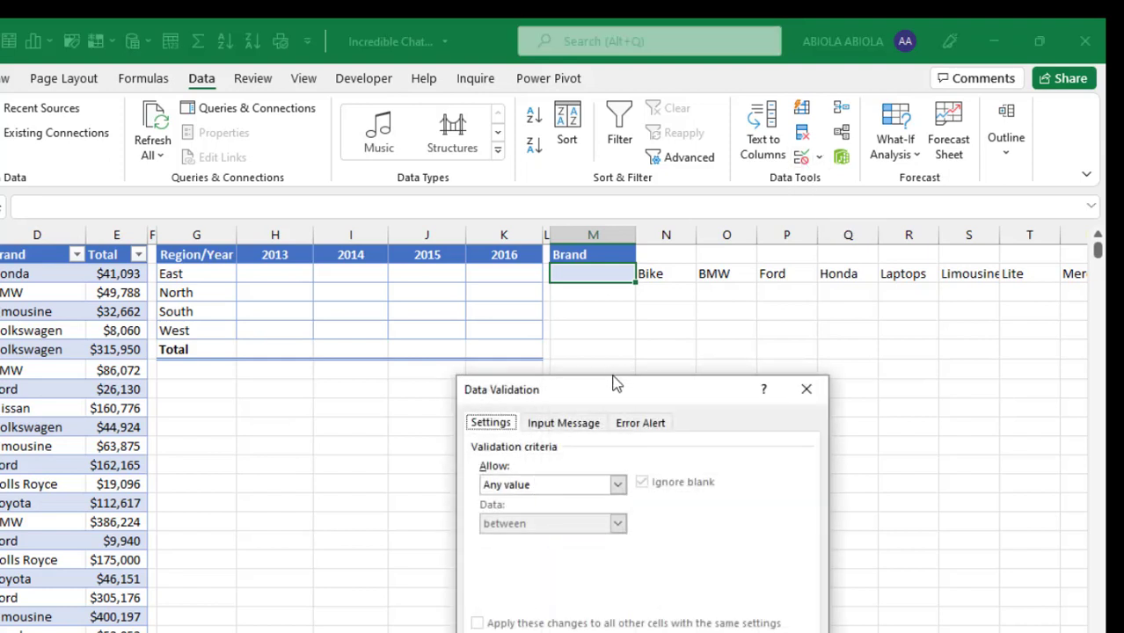
drag(614, 383, 334, 267)
click(318, 369)
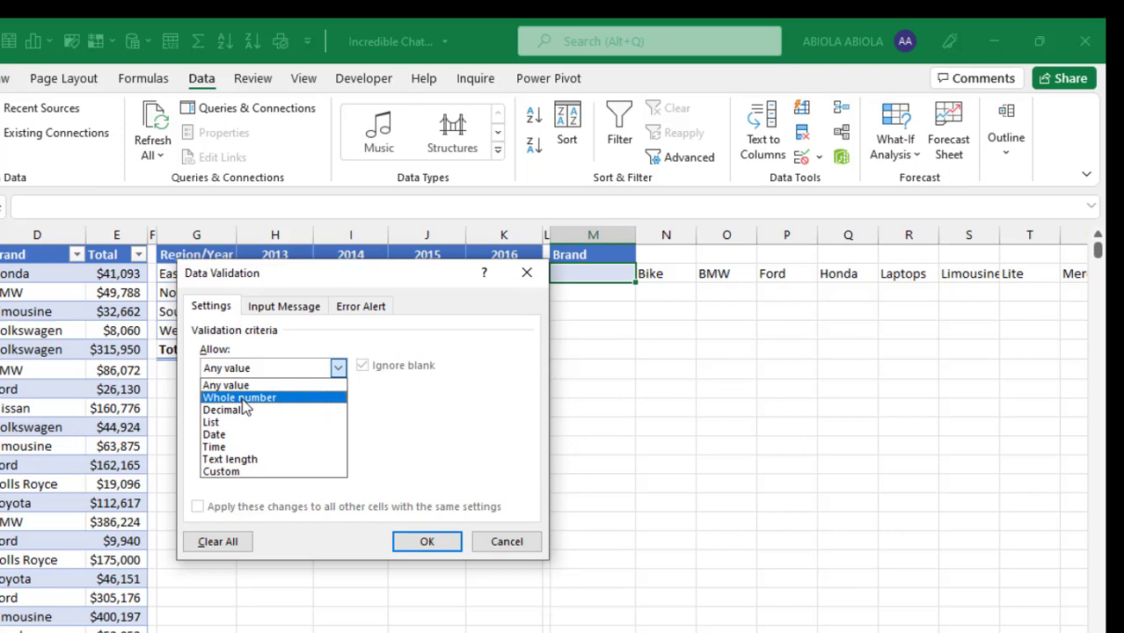
click(234, 428)
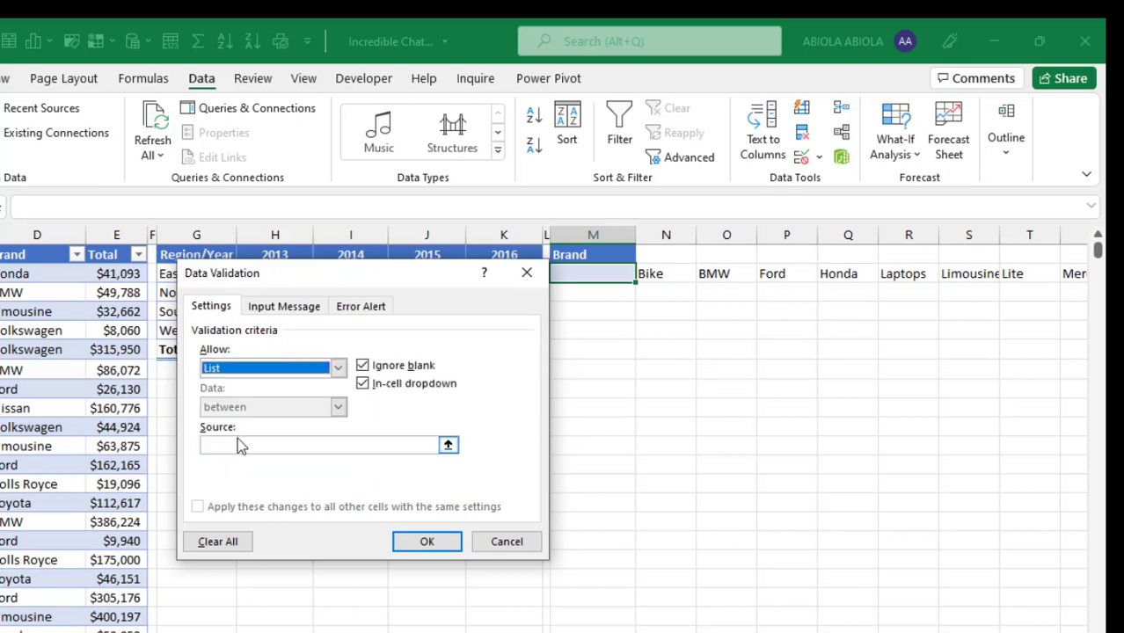
click(679, 273)
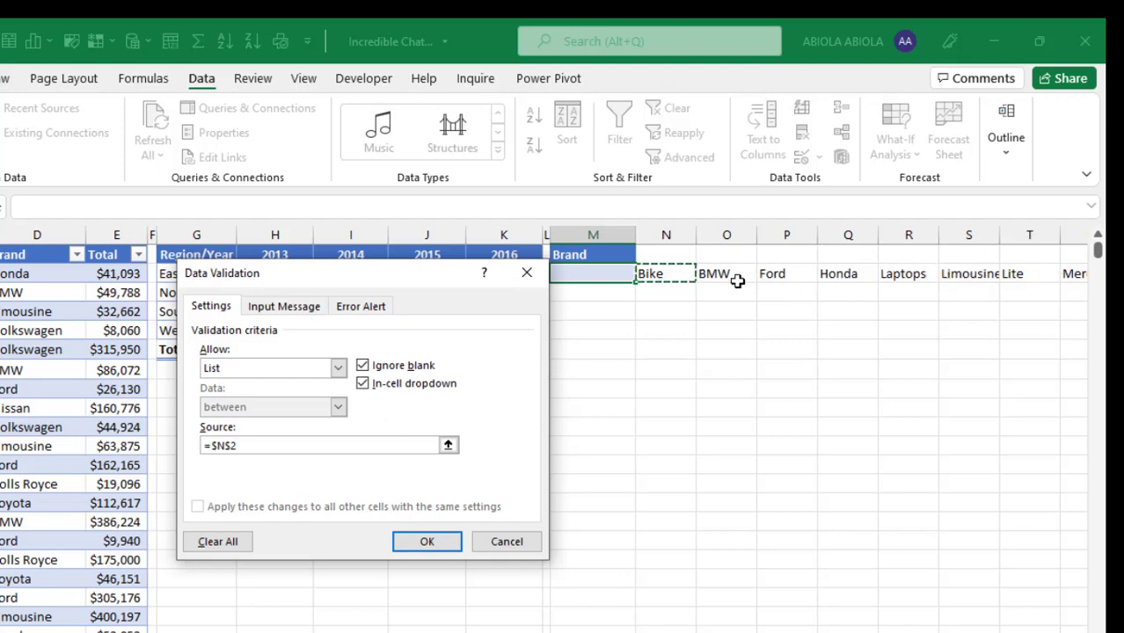
text(#)
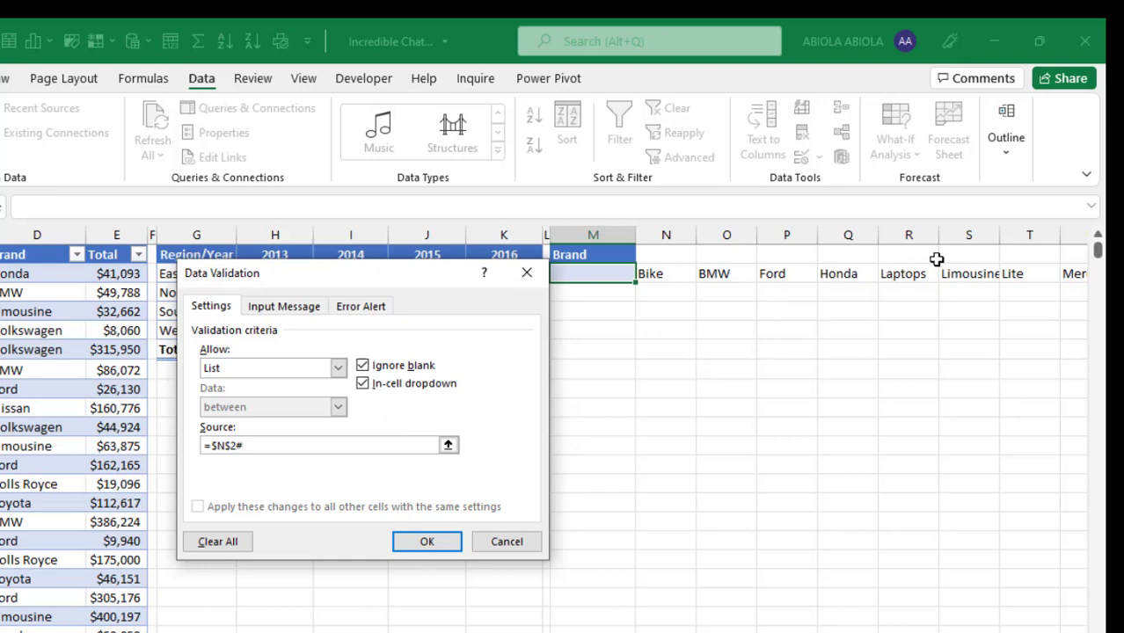
key(Return)
click(645, 275)
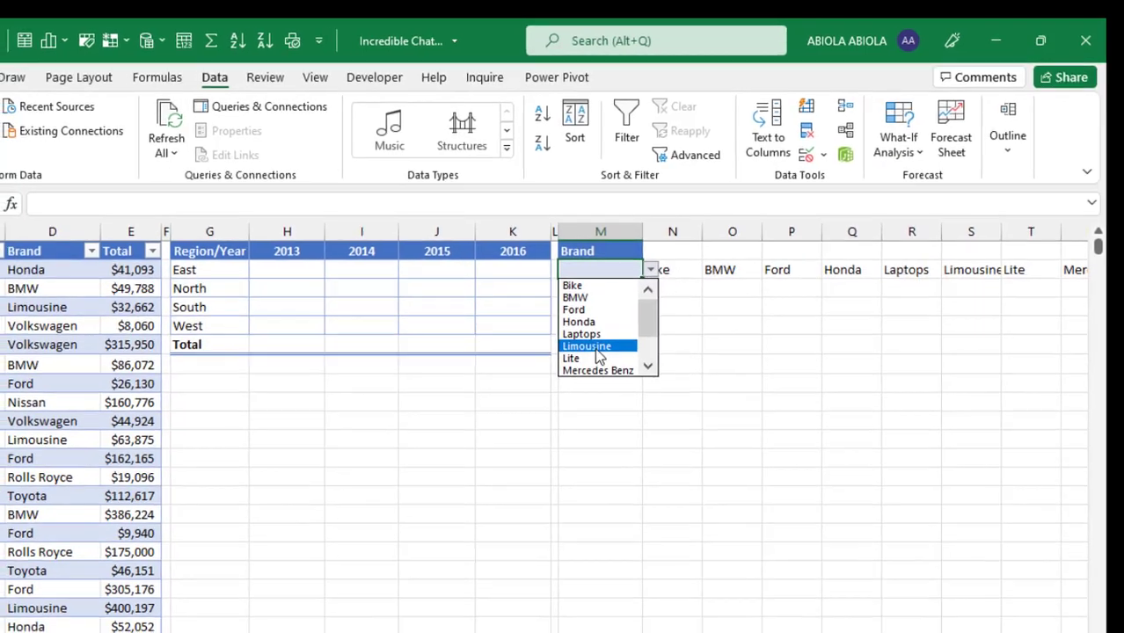
click(581, 351)
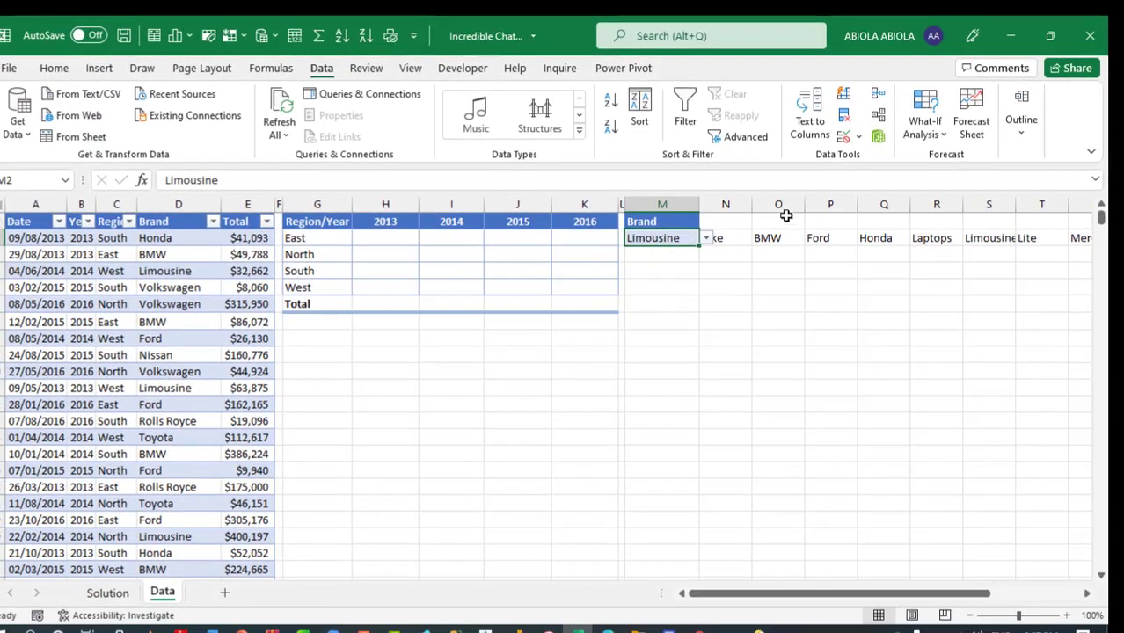
- Hide the spilled brand list in N2:Y2 by setting its font colour to white, and return to cell M2
click(720, 234)
key(ctrl+shift+Right)
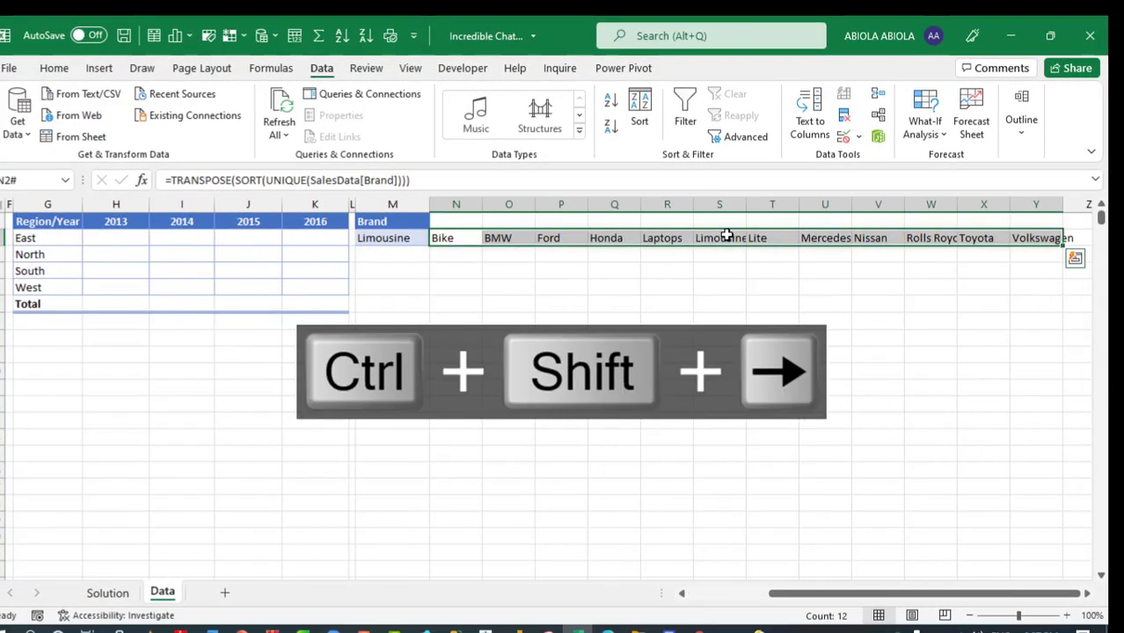
click(46, 72)
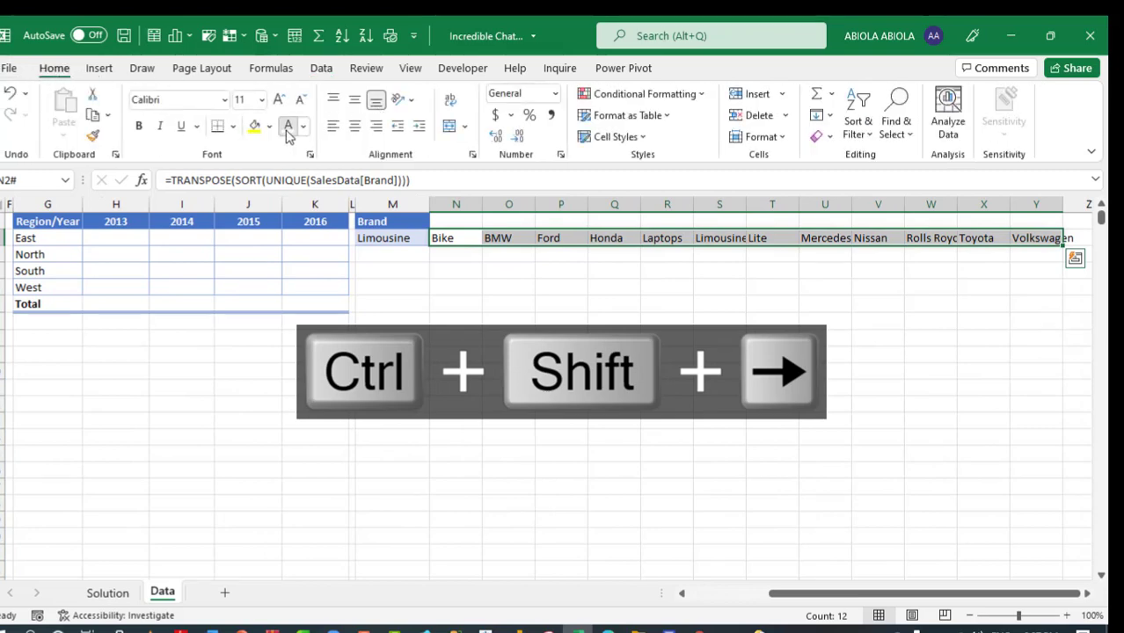
key(Delete)
click(382, 236)
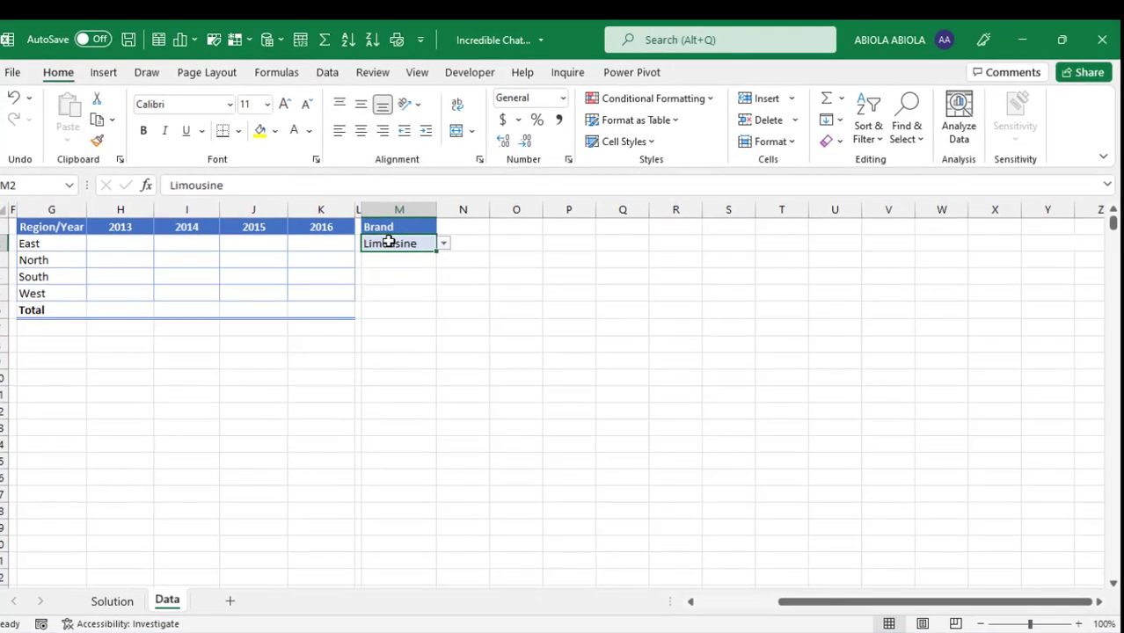
- Start a SUMIFS formula in H2, where East meets 2013, with SalesData[Total] as the sum range
key(ctrl+Left)
key(ctrl+Left)
key(ctrl+Left)
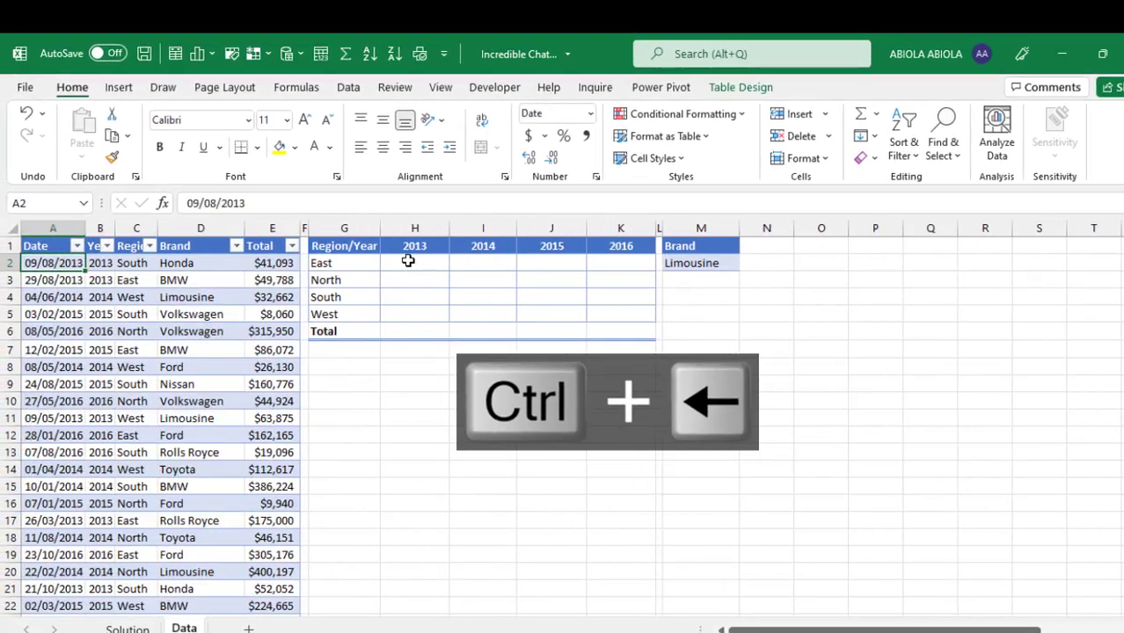
click(409, 262)
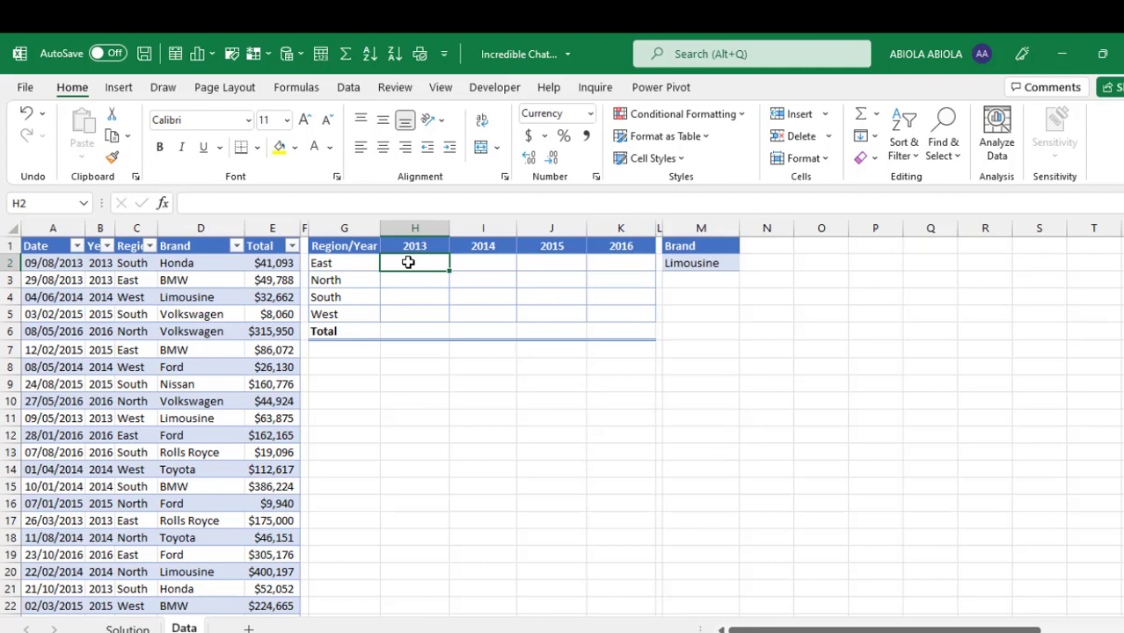
text(=sumi)
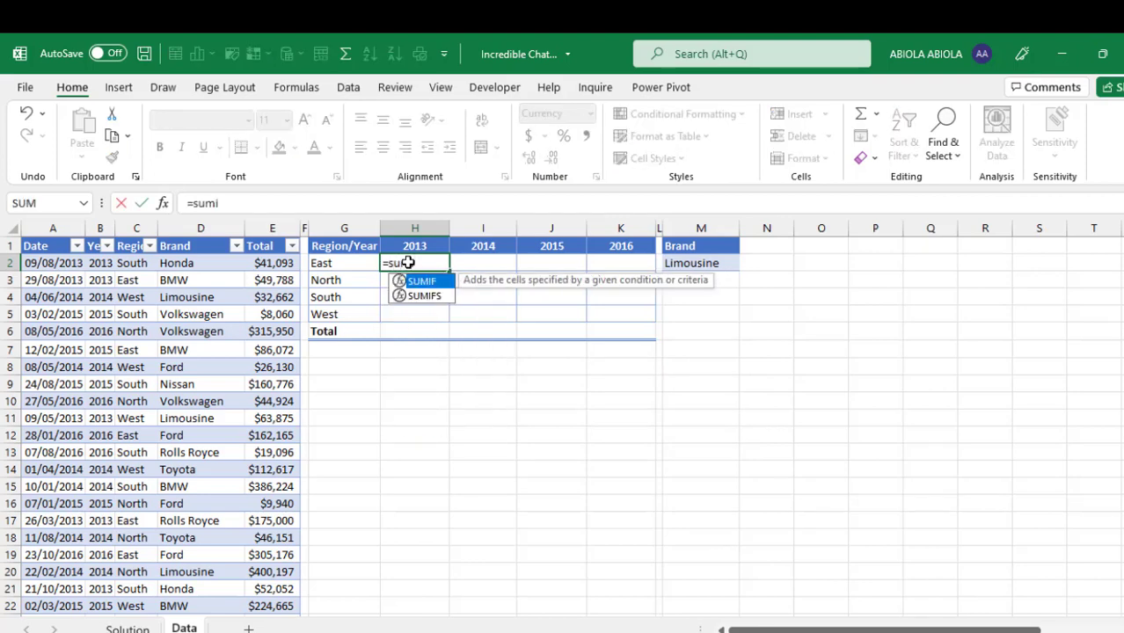
key(Down)
key(Tab)
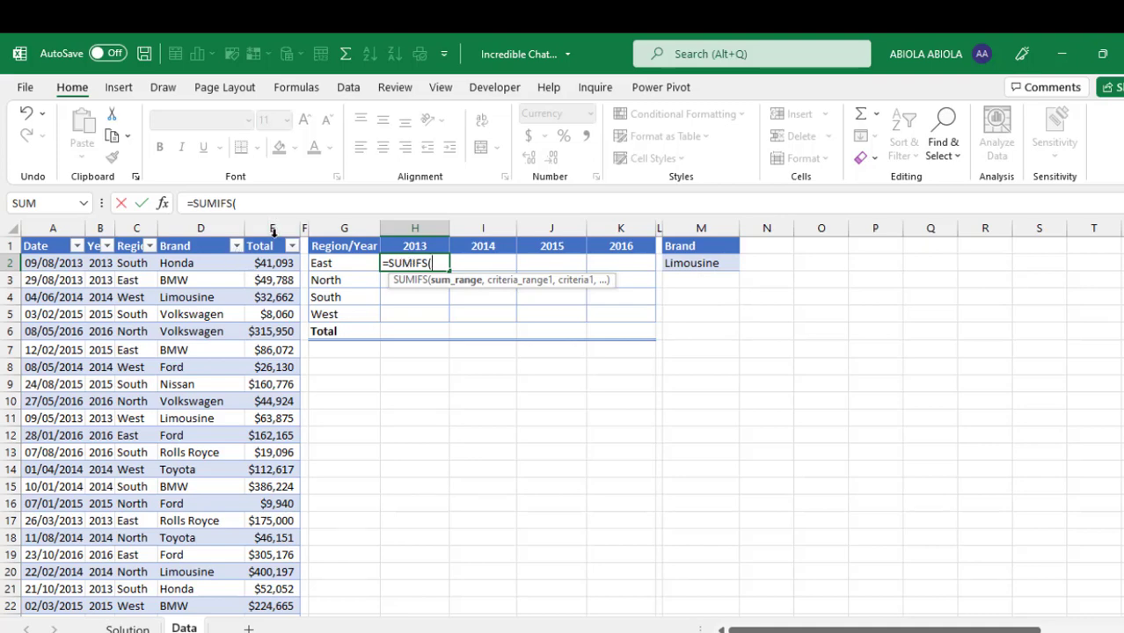
click(274, 230)
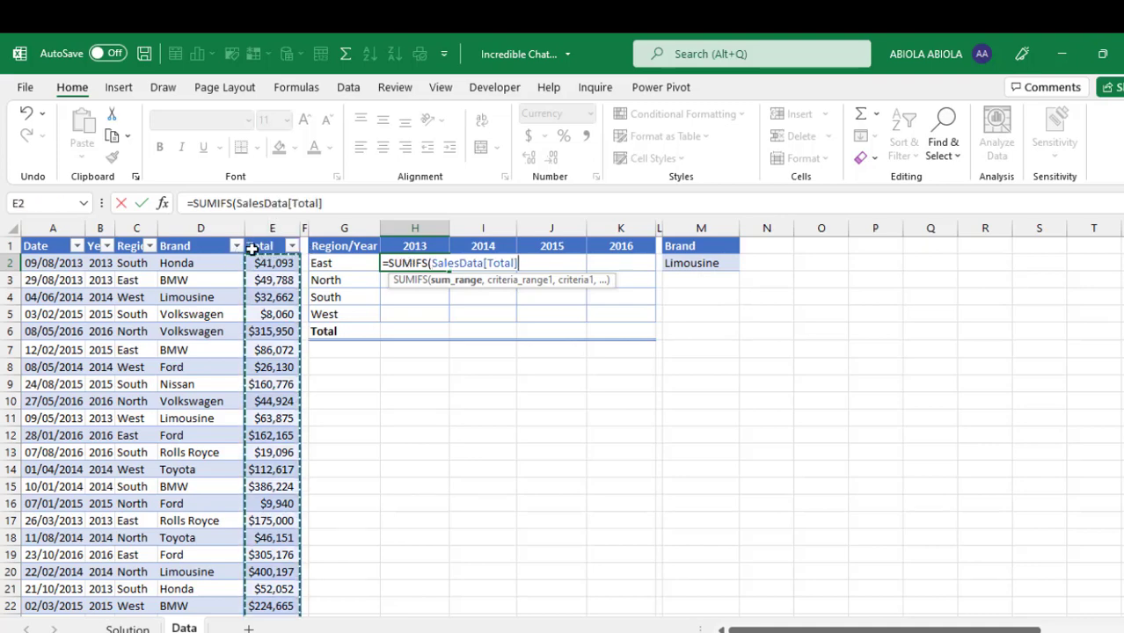
text(,)
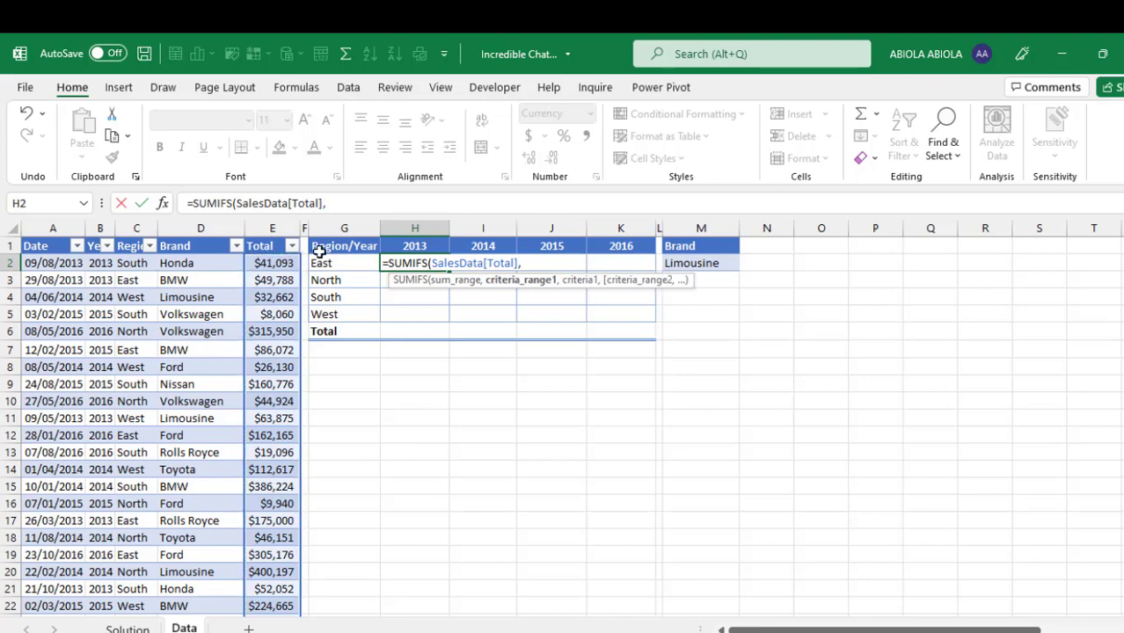
- Add the region and year criteria to the SUMIFS formula: SalesData[Region] with G2#, and SalesData[Year] with H1#
click(130, 243)
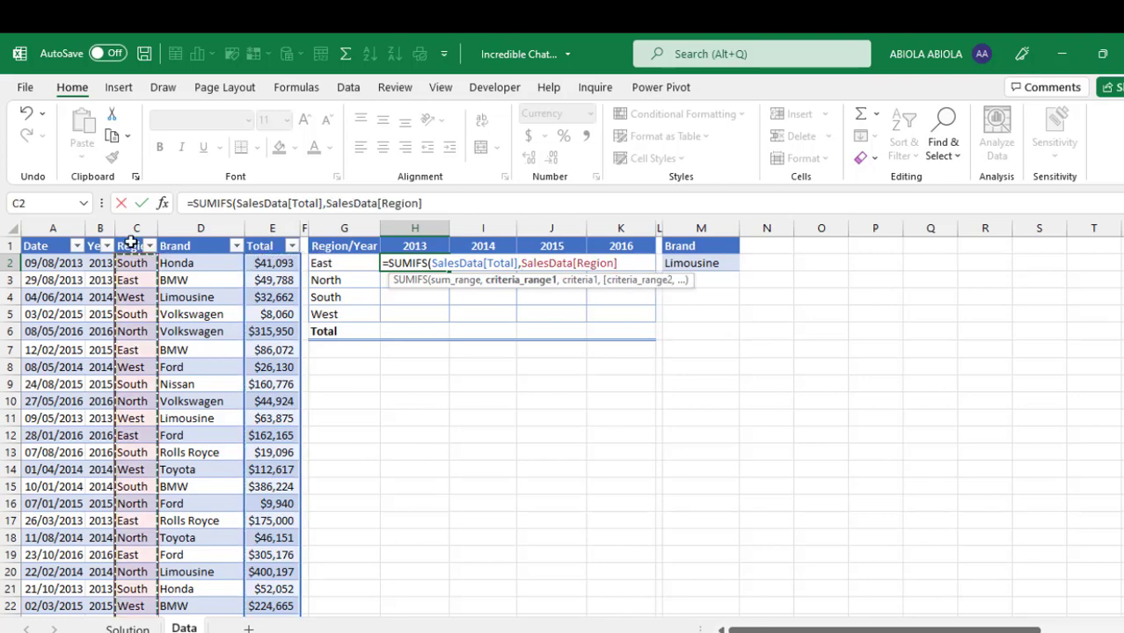
text(,)
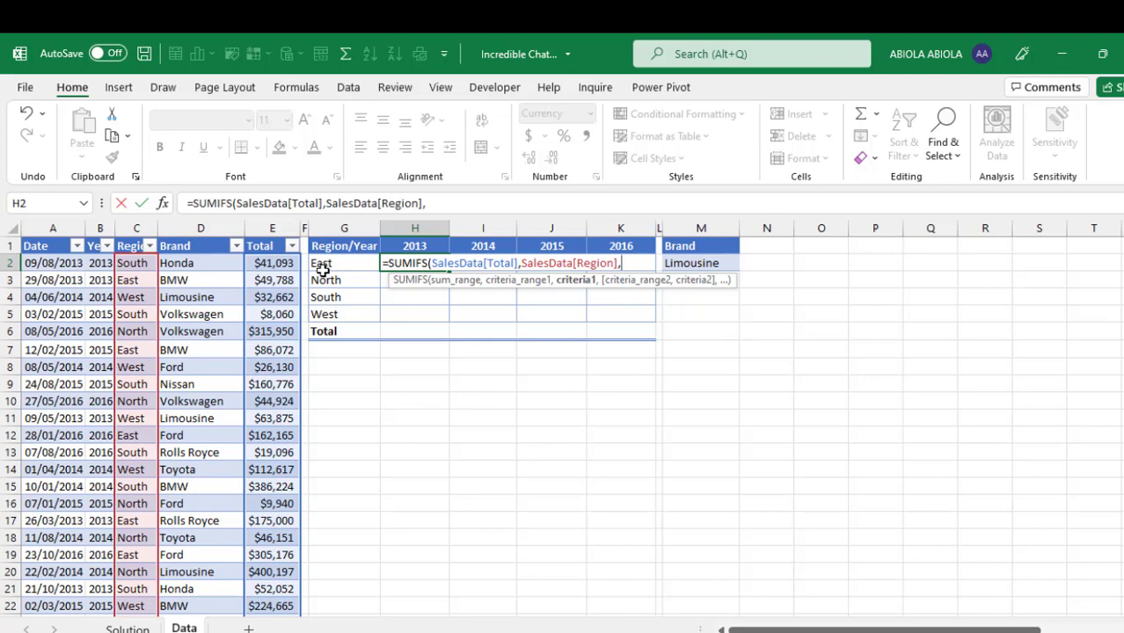
drag(329, 264, 329, 314)
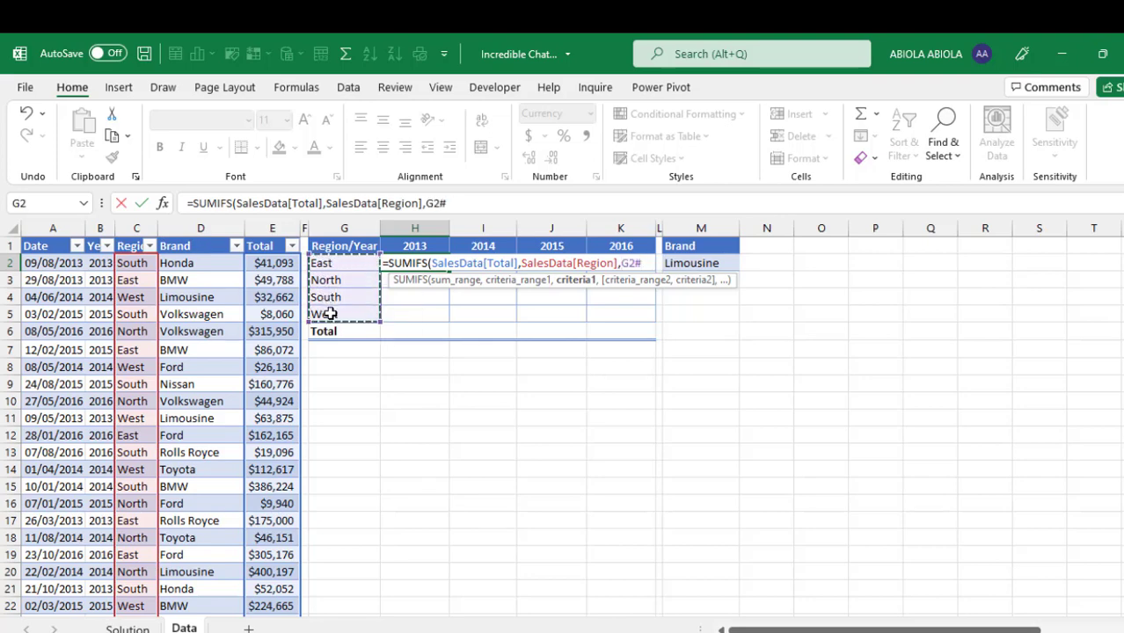
text(,)
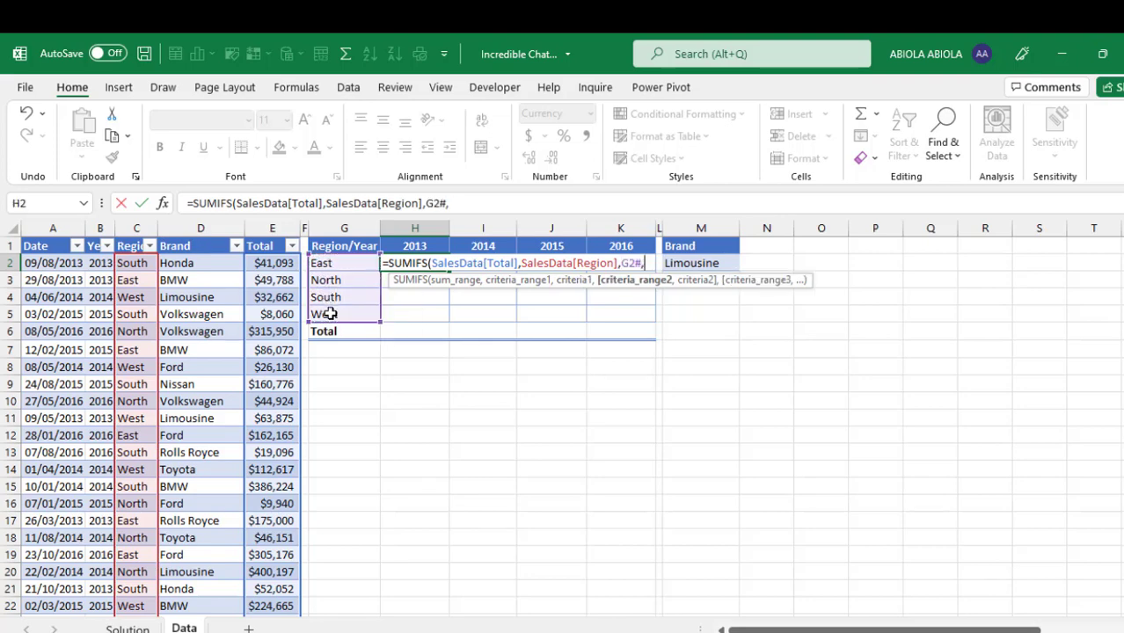
click(98, 241)
text(,)
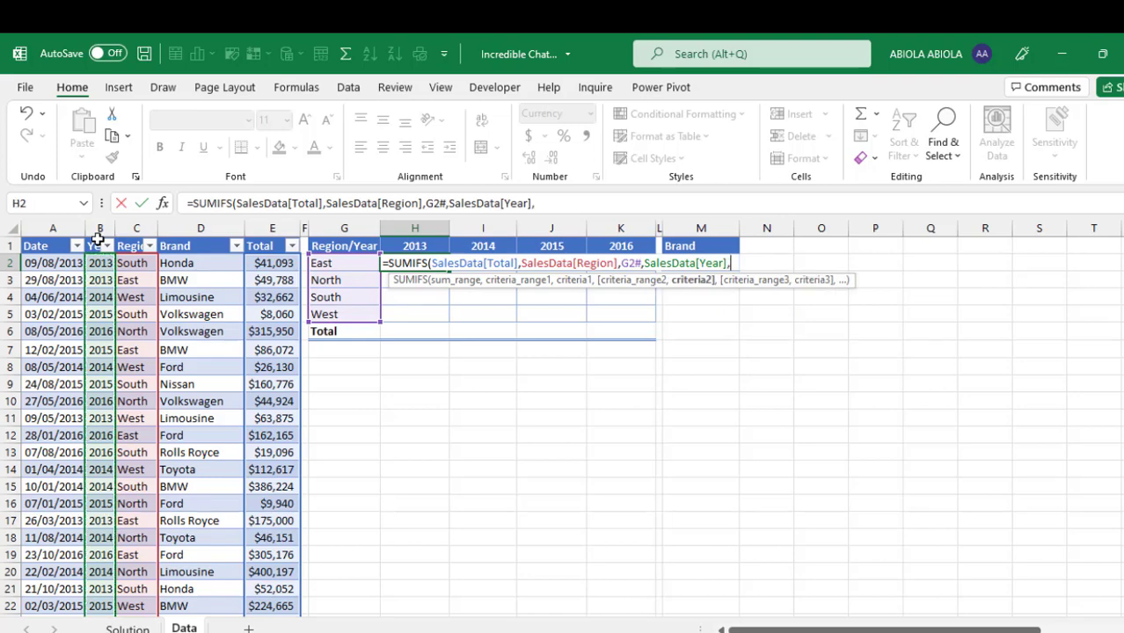
drag(412, 246, 602, 250)
text(,)
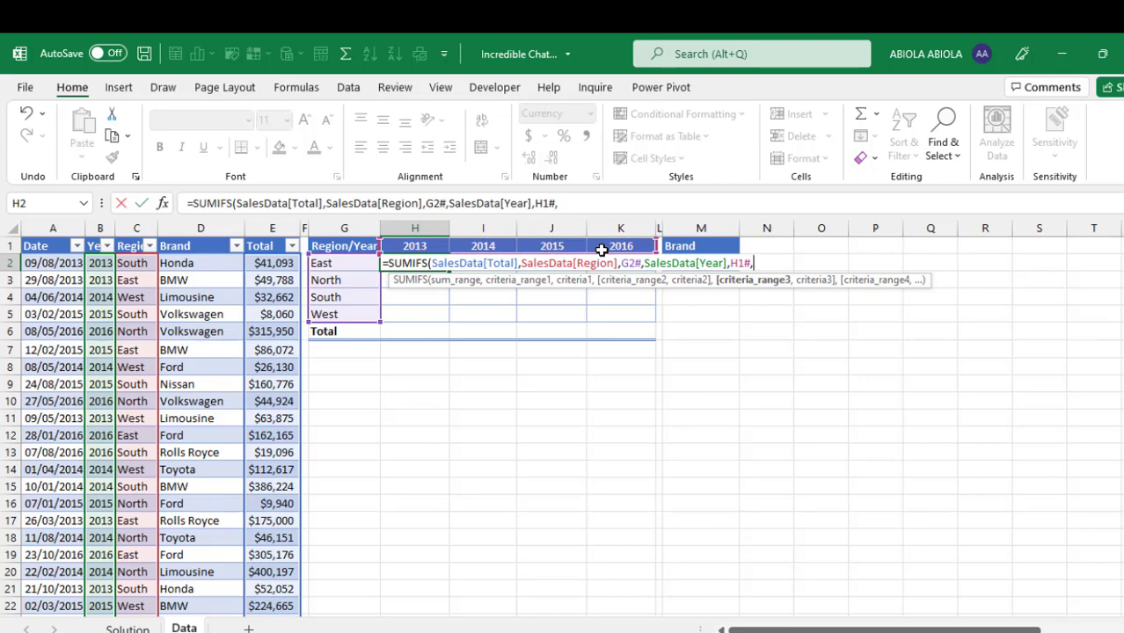
- Complete the SUMIFS formula with the brand criterion SalesData[Brand] matched to M2, and commit it
click(212, 240)
text(,)
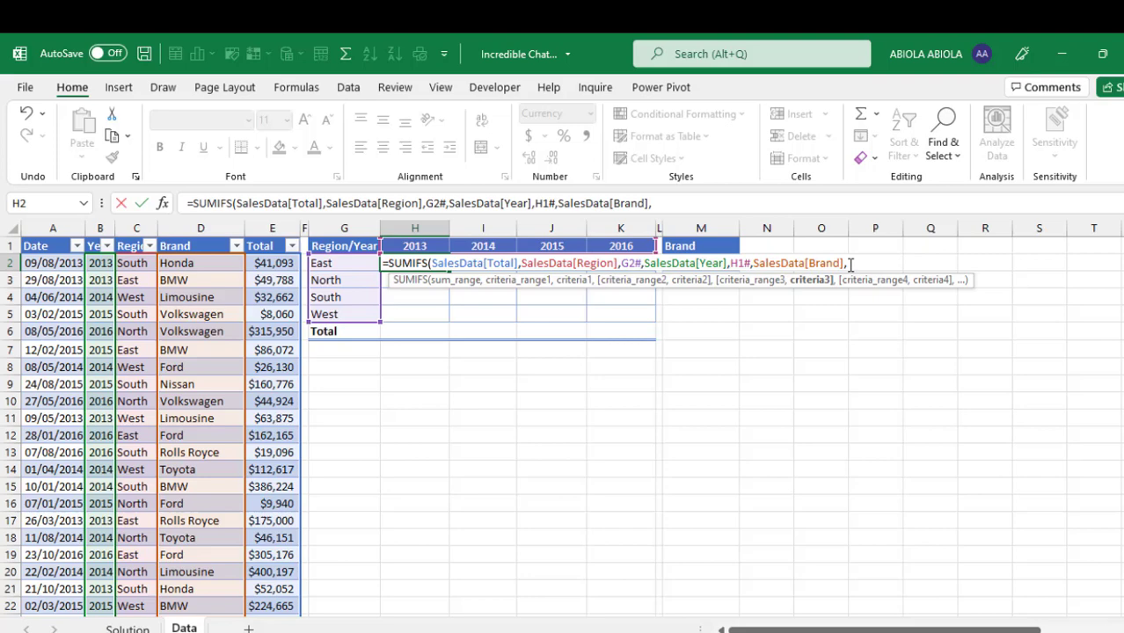
click(701, 244)
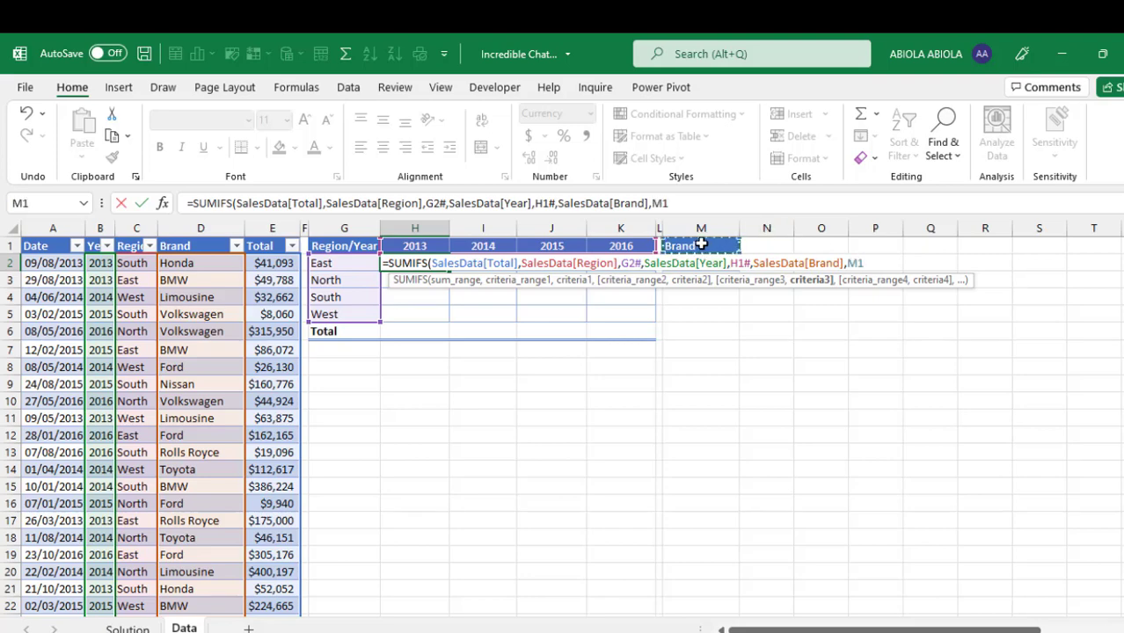
key(Down)
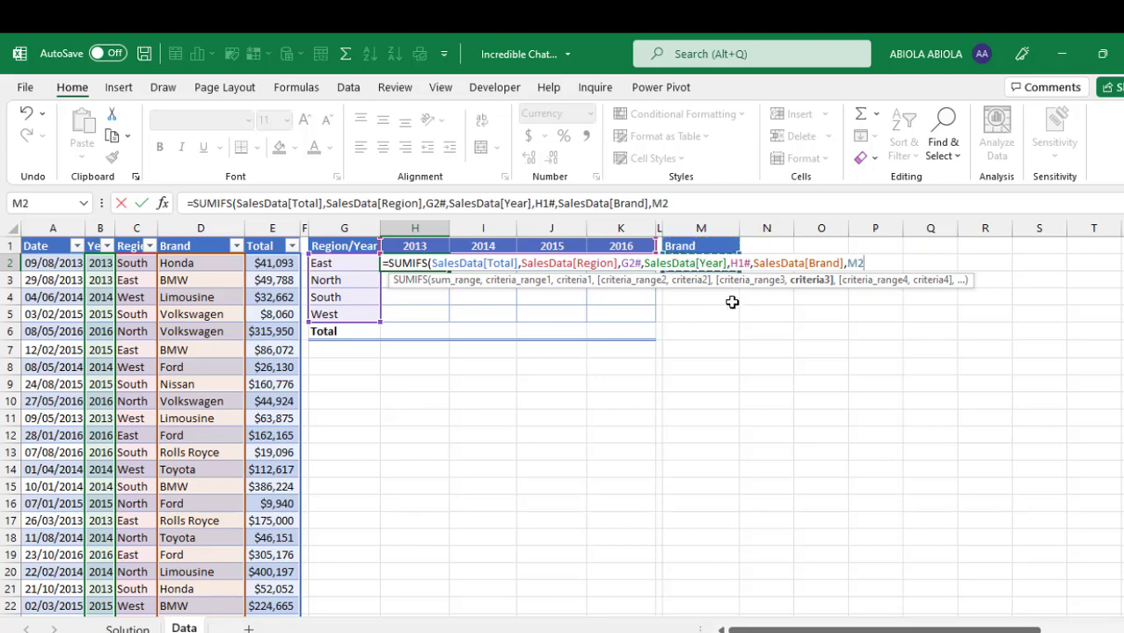
text())
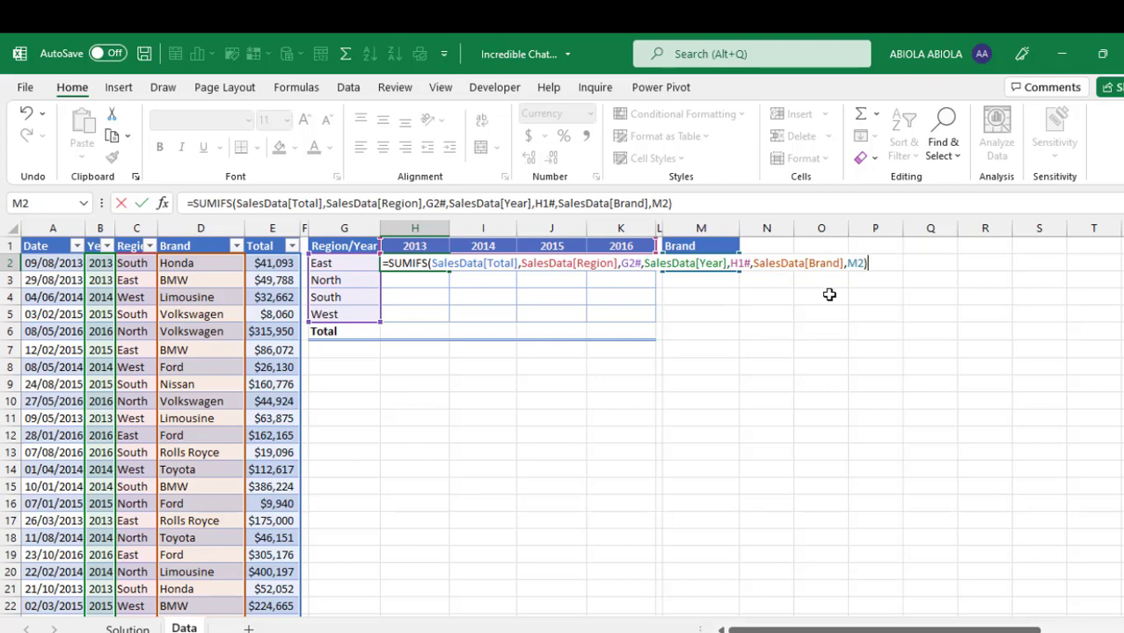
key(ctrl+Return)
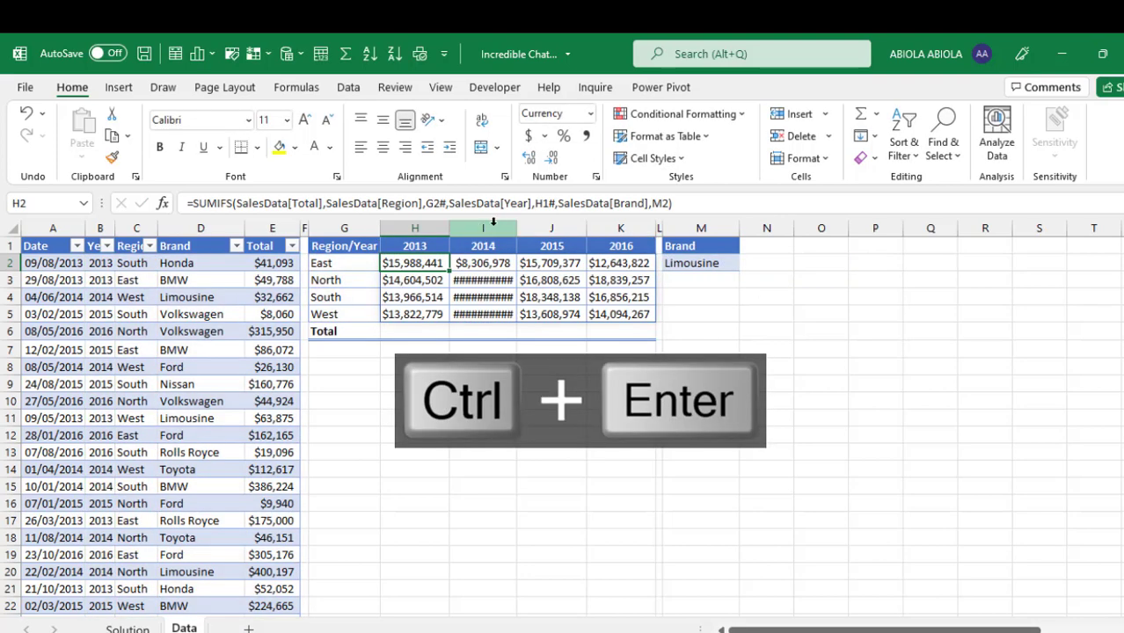
- Widen the 2014 column to fit its amounts and fill the Total row H6:K6 with AutoSum formulas
drag(517, 229, 520, 229)
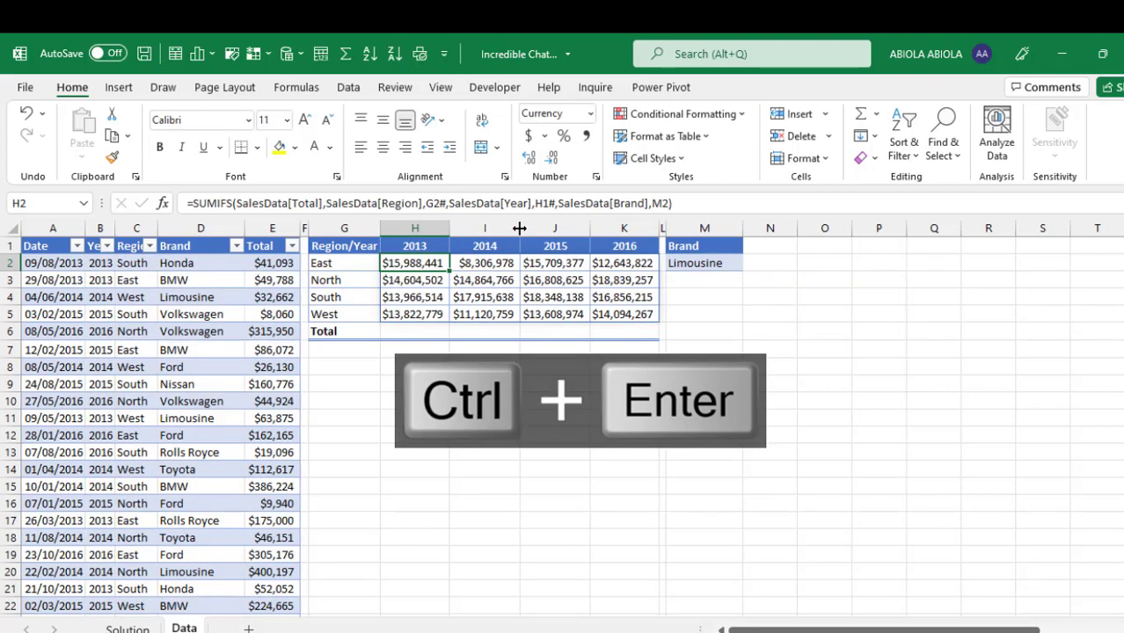
drag(393, 330, 632, 324)
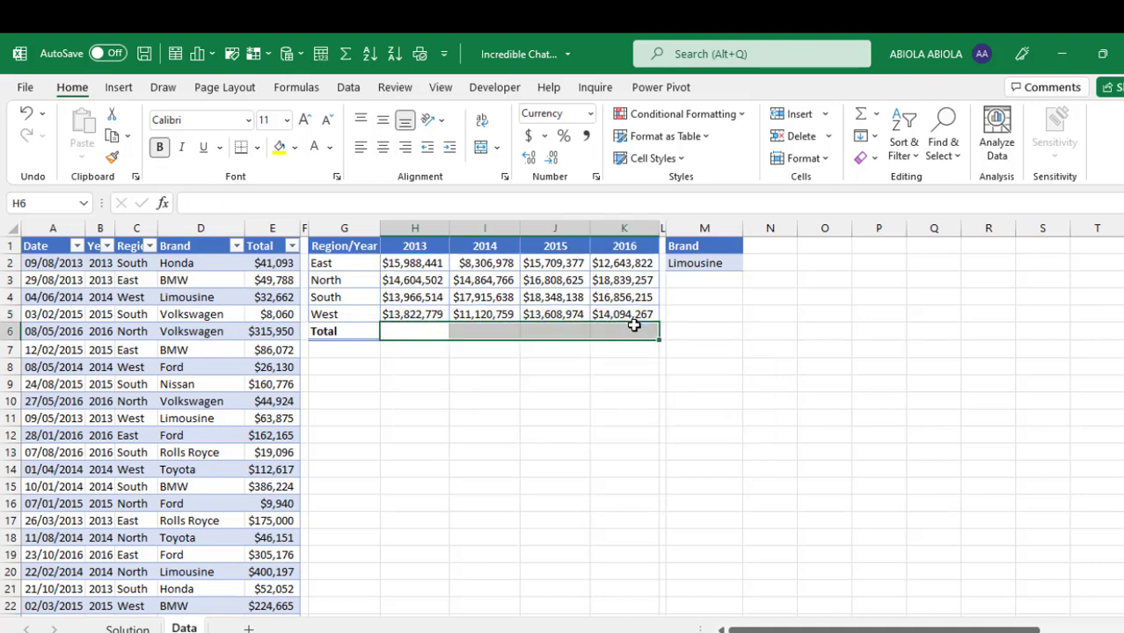
key(alt+equal)
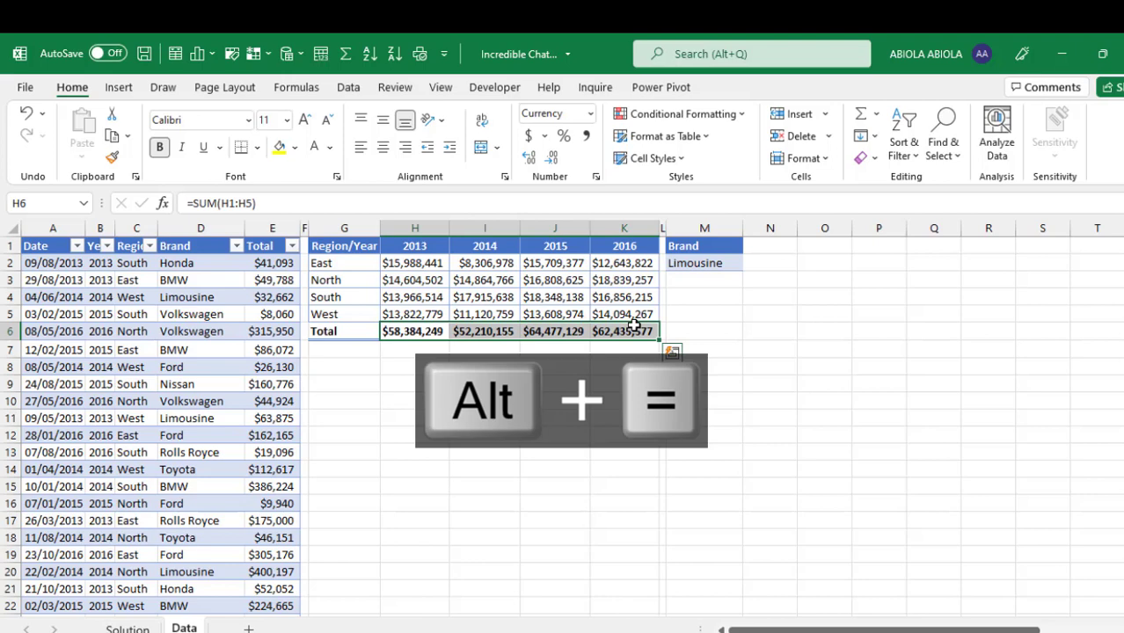
- Switch the brand in M2 to Mercedes Benz using its drop-down list
click(432, 283)
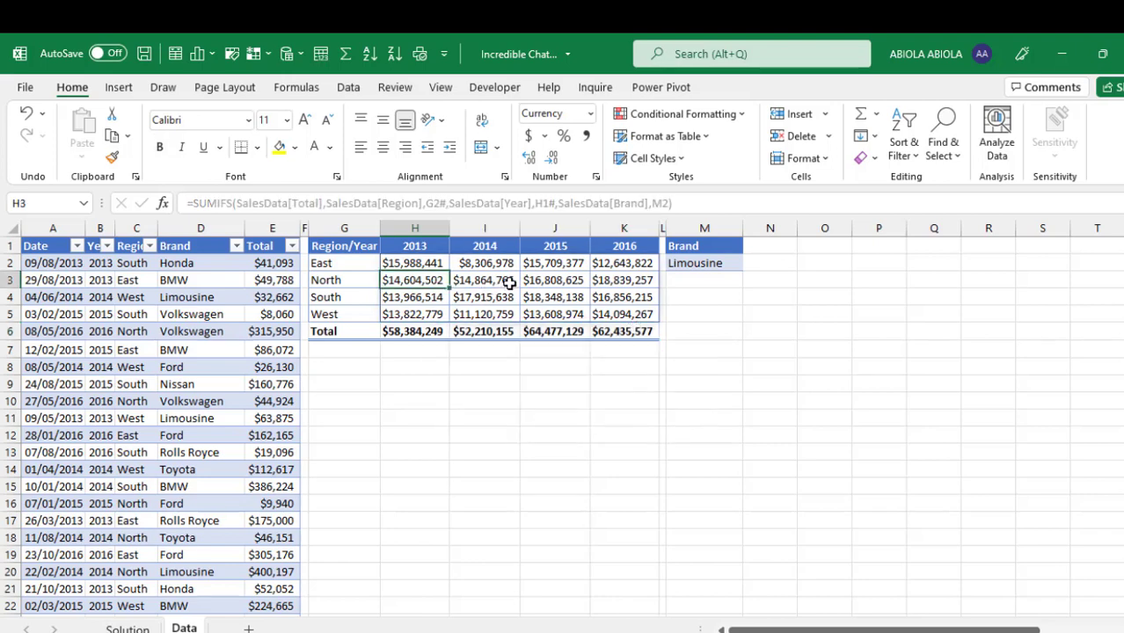
click(734, 265)
click(750, 264)
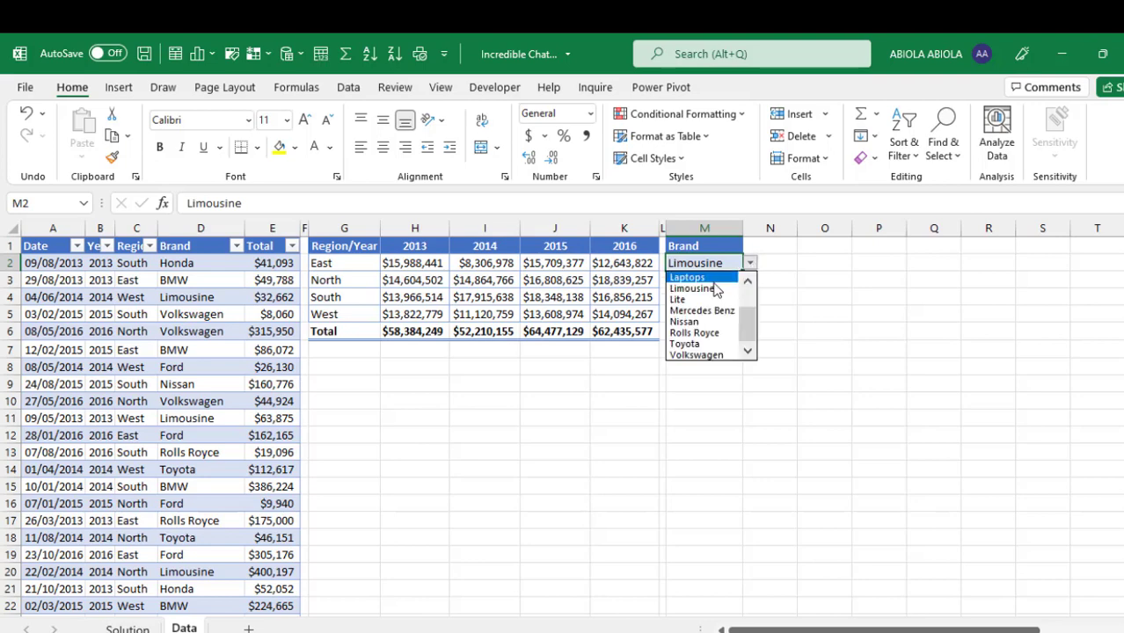
click(704, 310)
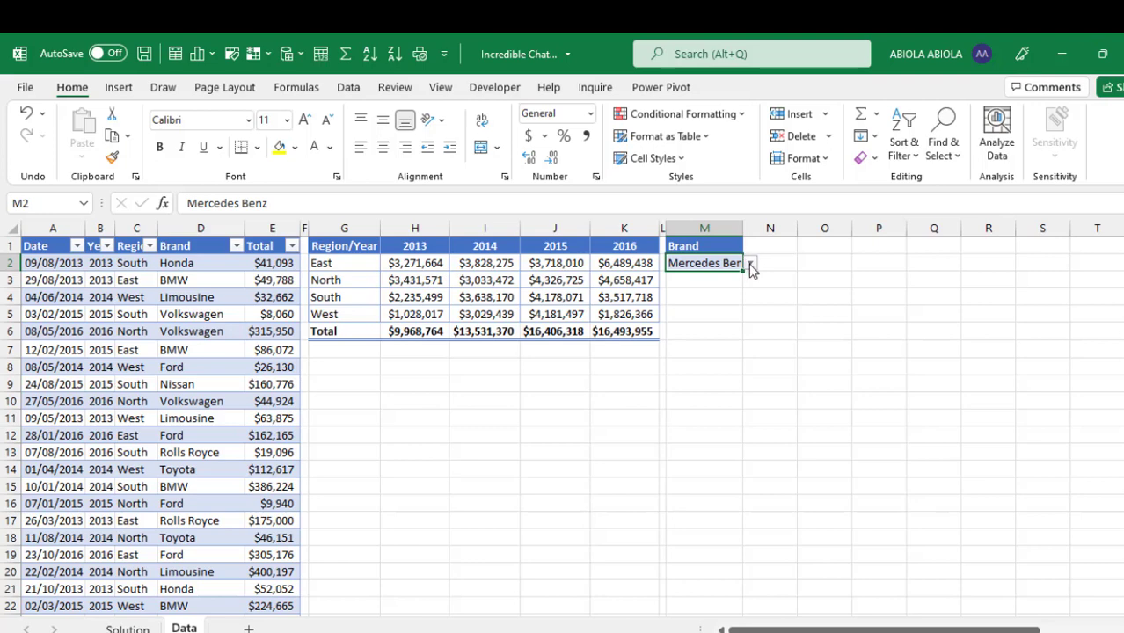
- Choose Rolls Royce as the brand in M2 from its drop-down list
click(751, 264)
click(713, 333)
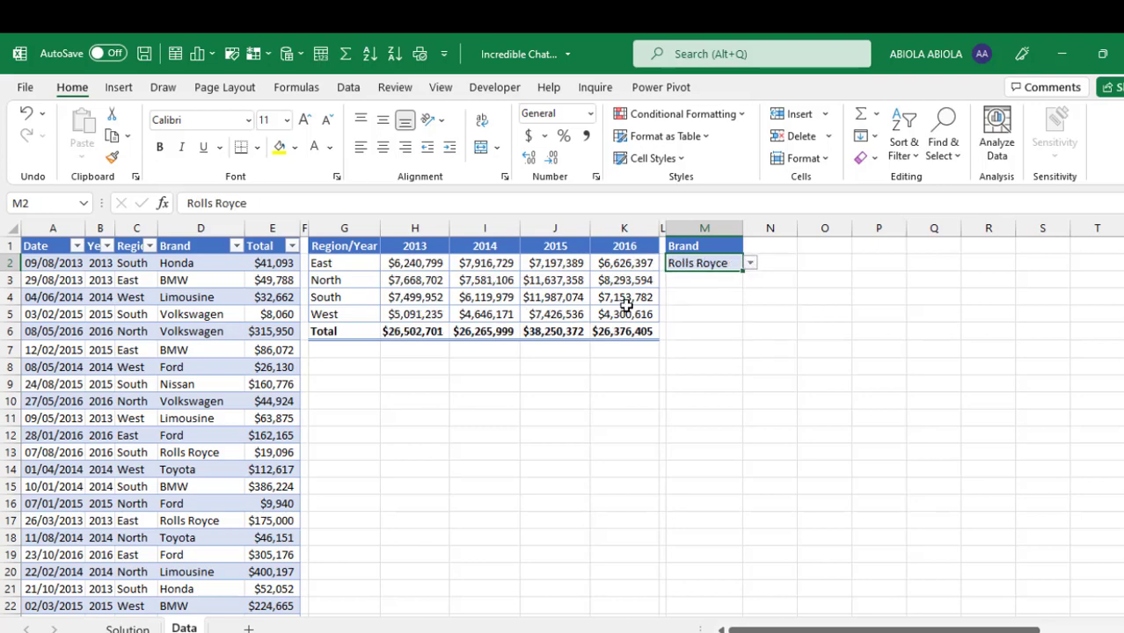
- Insert a 2-D clustered column chart from the region-by-year summary and switch its rows and columns
click(474, 300)
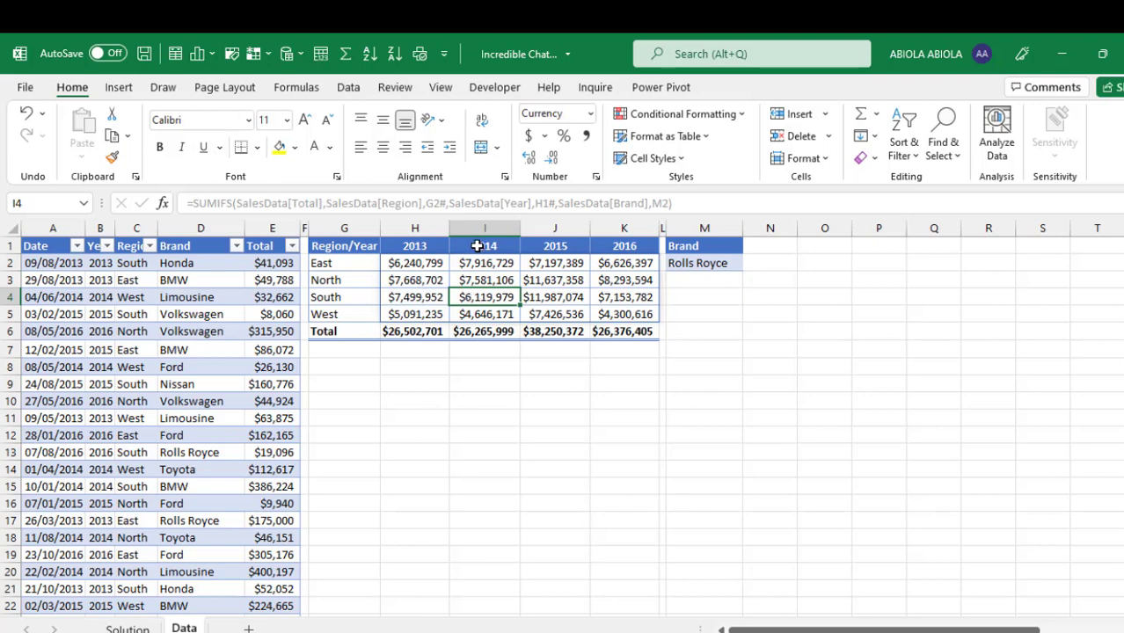
click(123, 90)
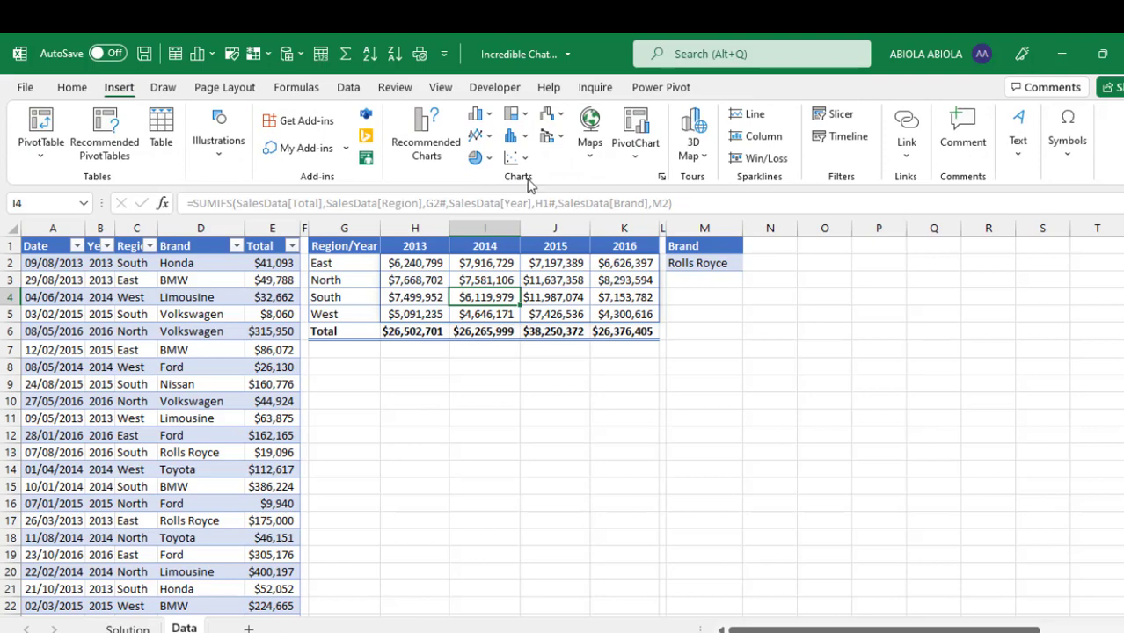
click(475, 115)
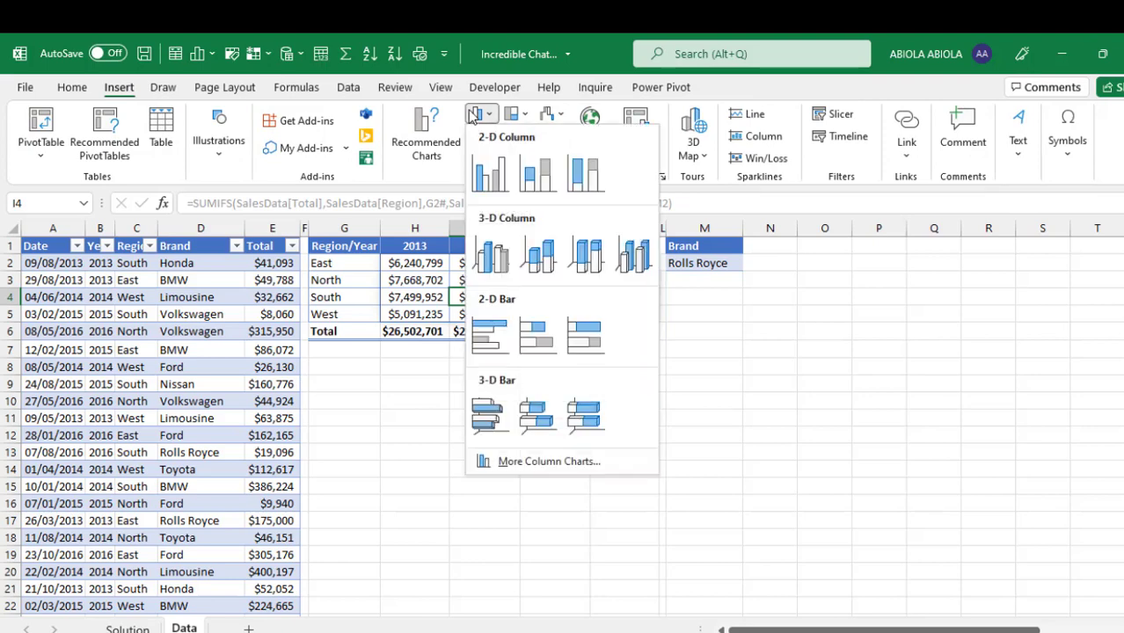
click(486, 170)
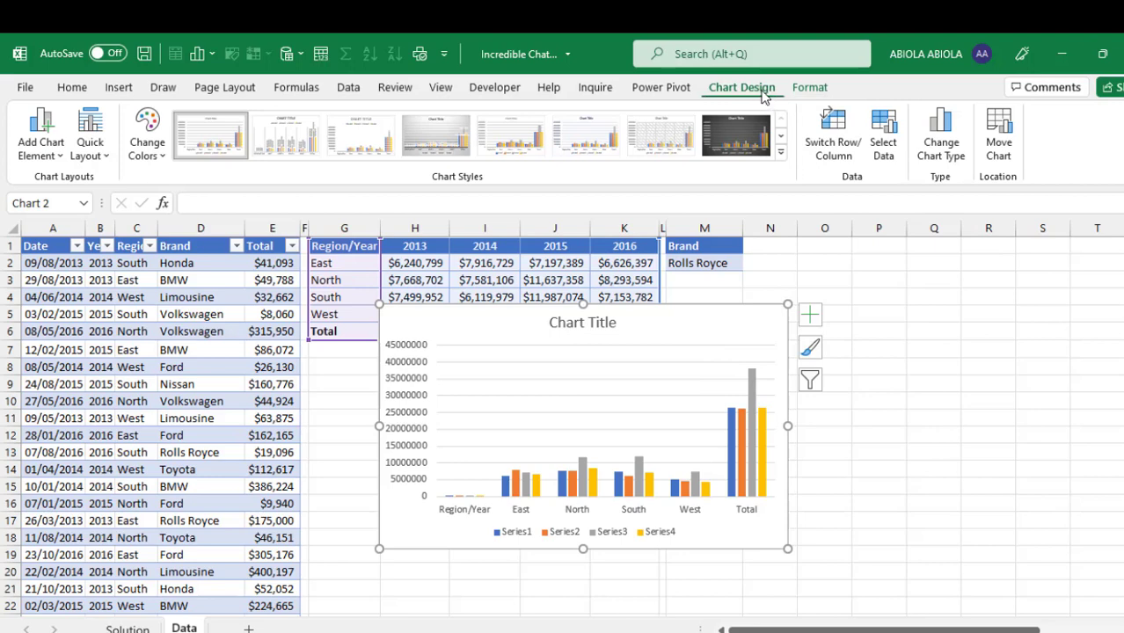
click(826, 131)
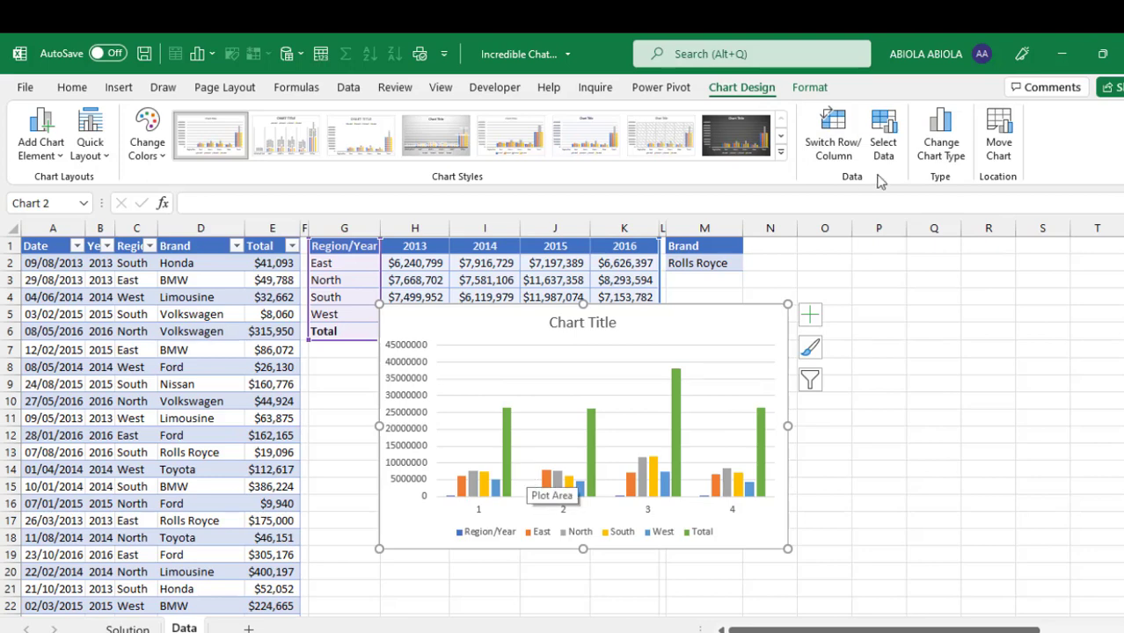
- Set the chart's horizontal axis labels to the years in H1:K1 and exclude the Region/Year series
click(889, 151)
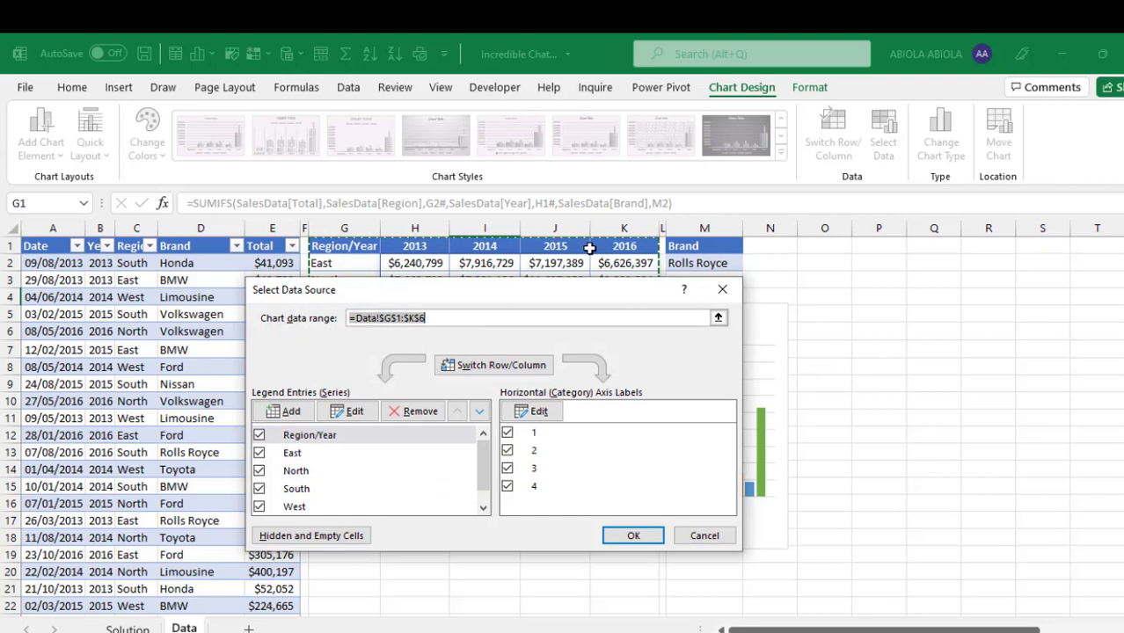
drag(533, 291, 752, 336)
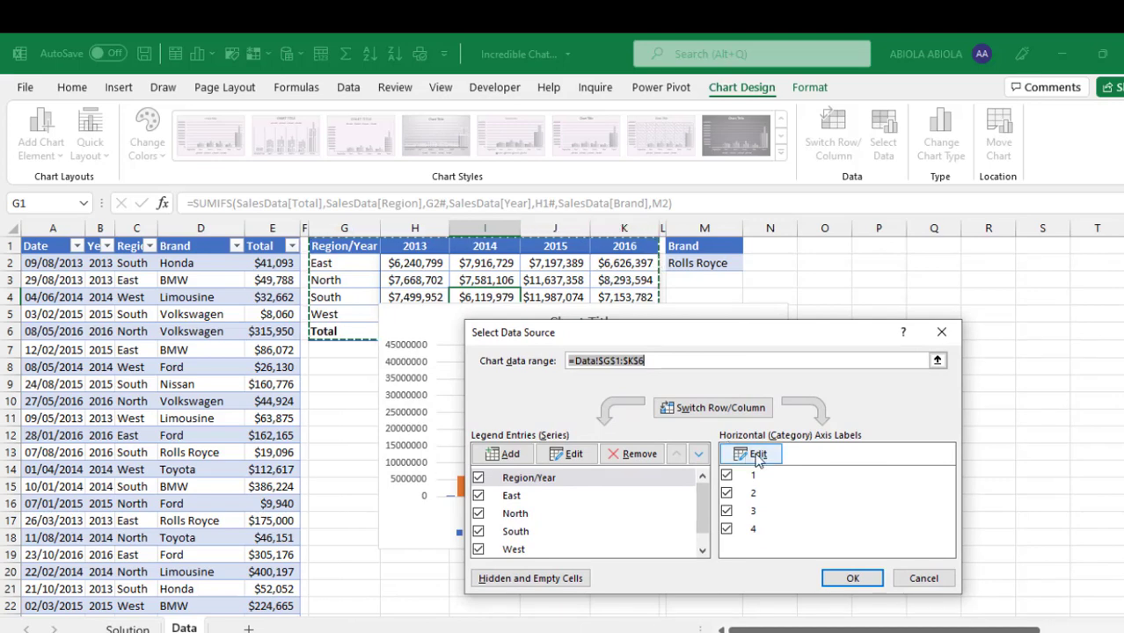
click(762, 461)
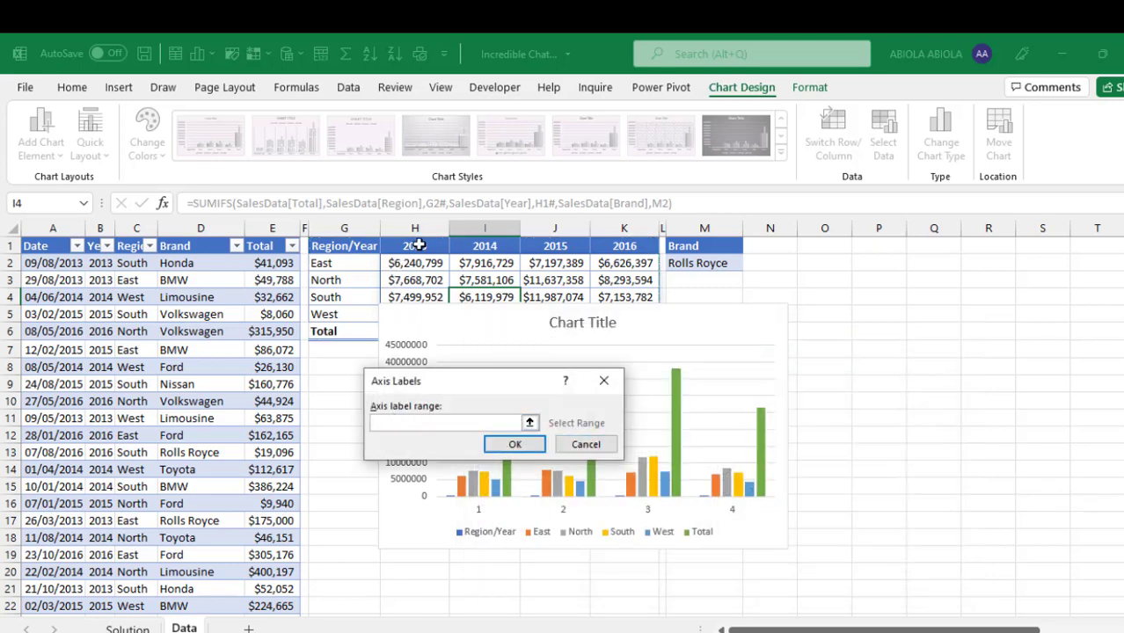
drag(419, 245, 620, 246)
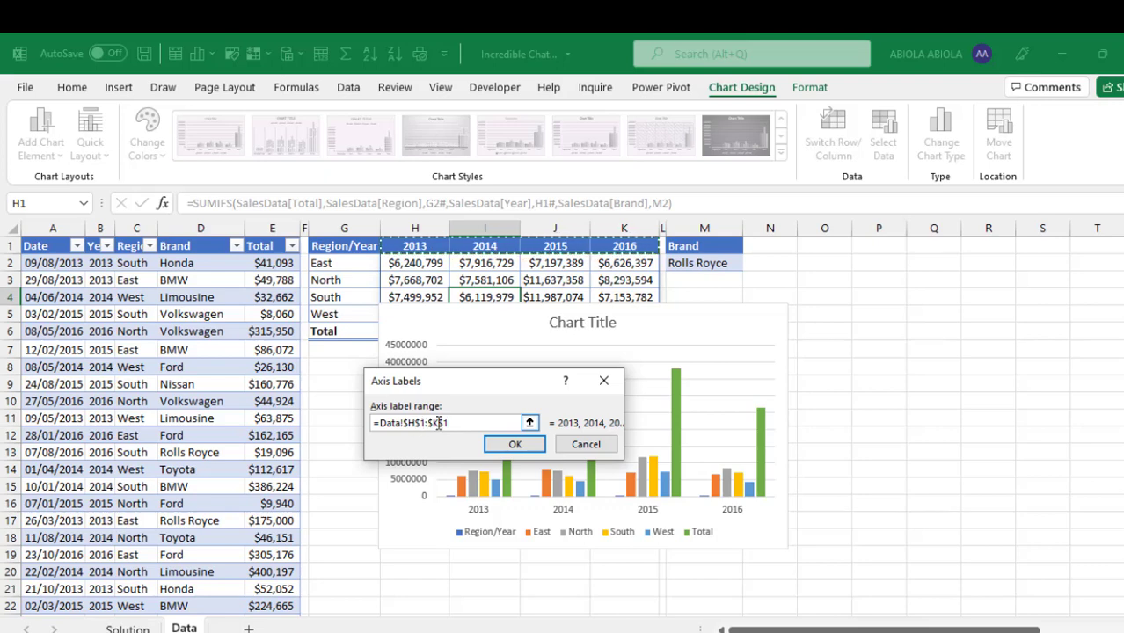
click(515, 445)
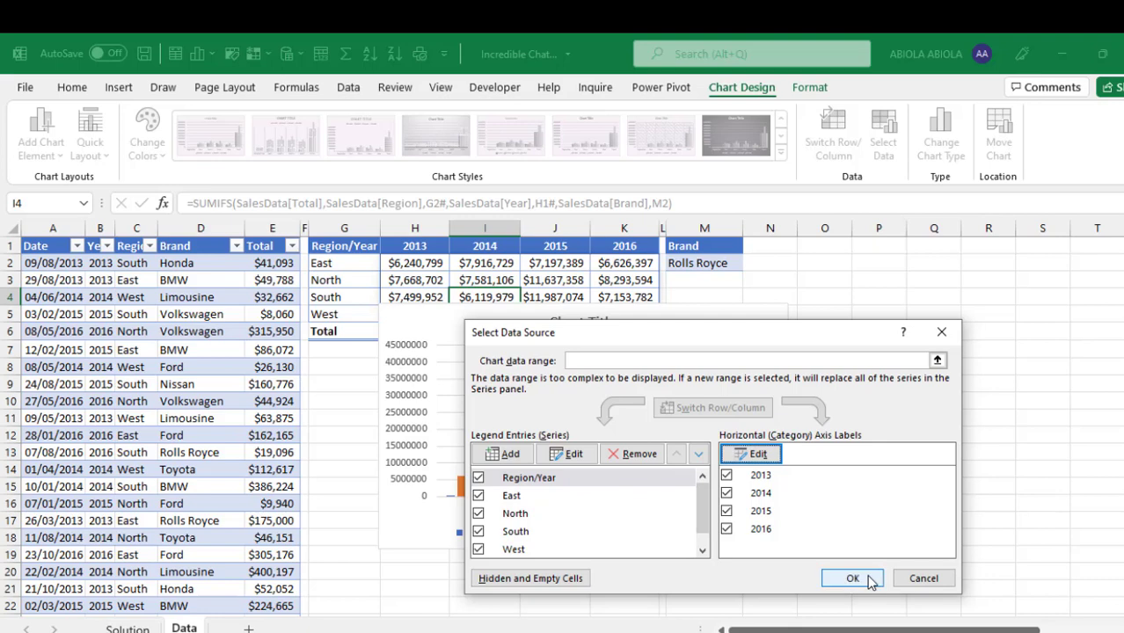
click(479, 479)
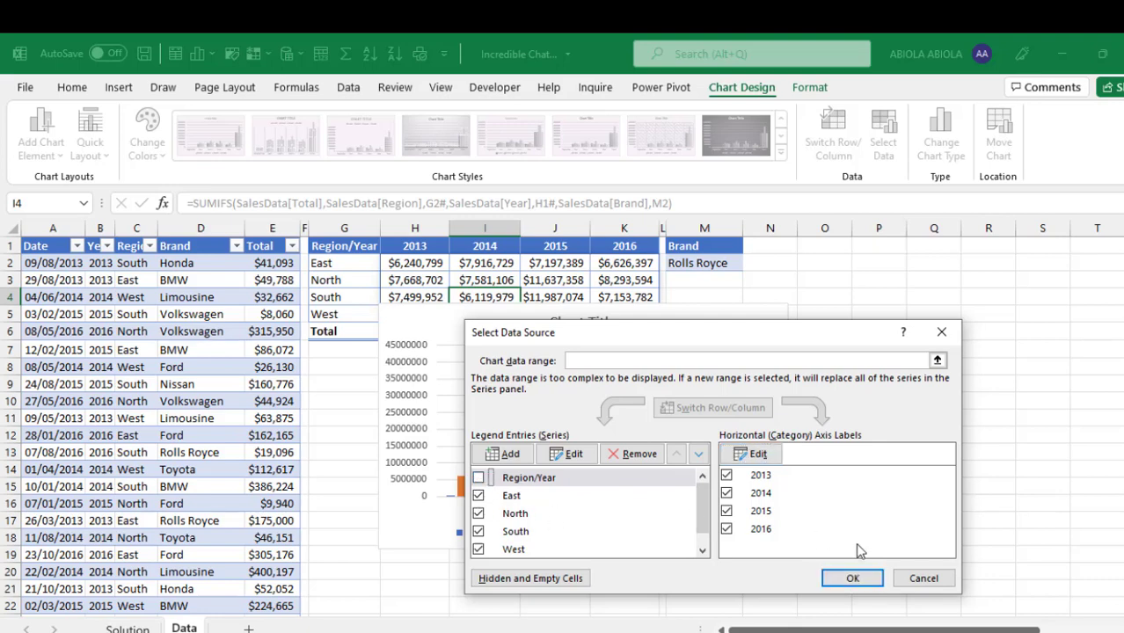
click(861, 579)
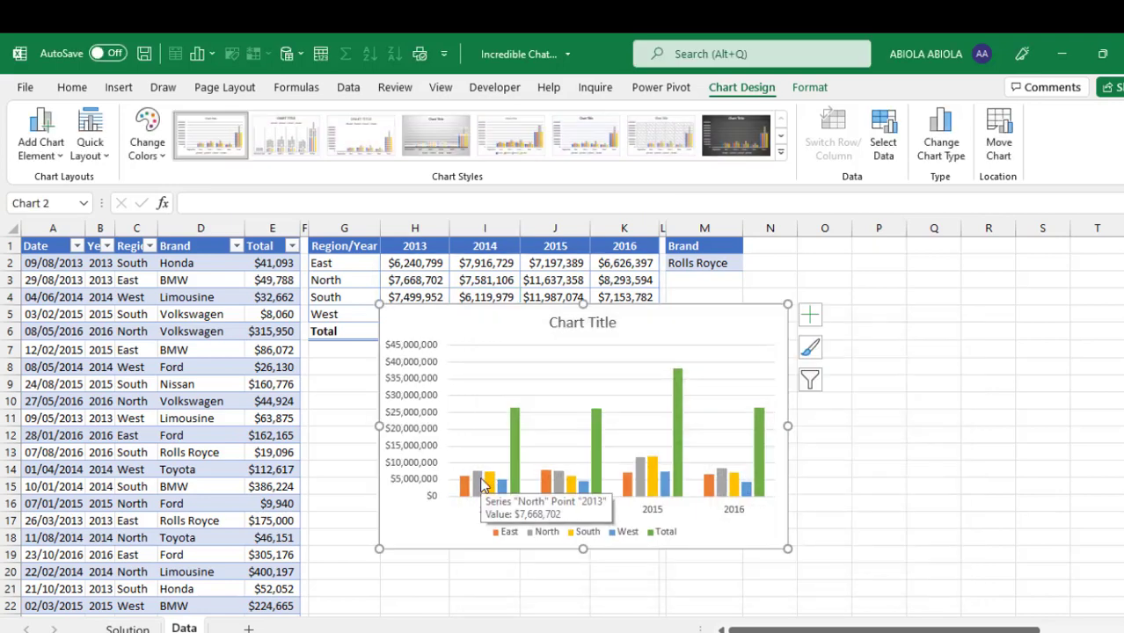
- Fill the chart's North series with standard red and its West series with standard dark blue
right_click(481, 484)
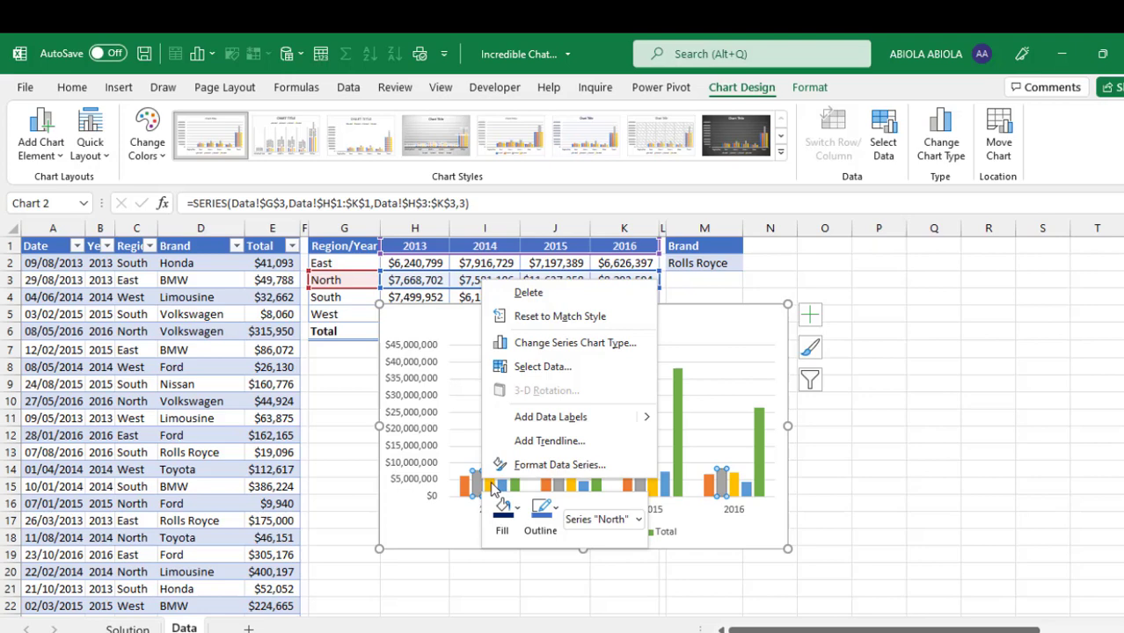
click(502, 514)
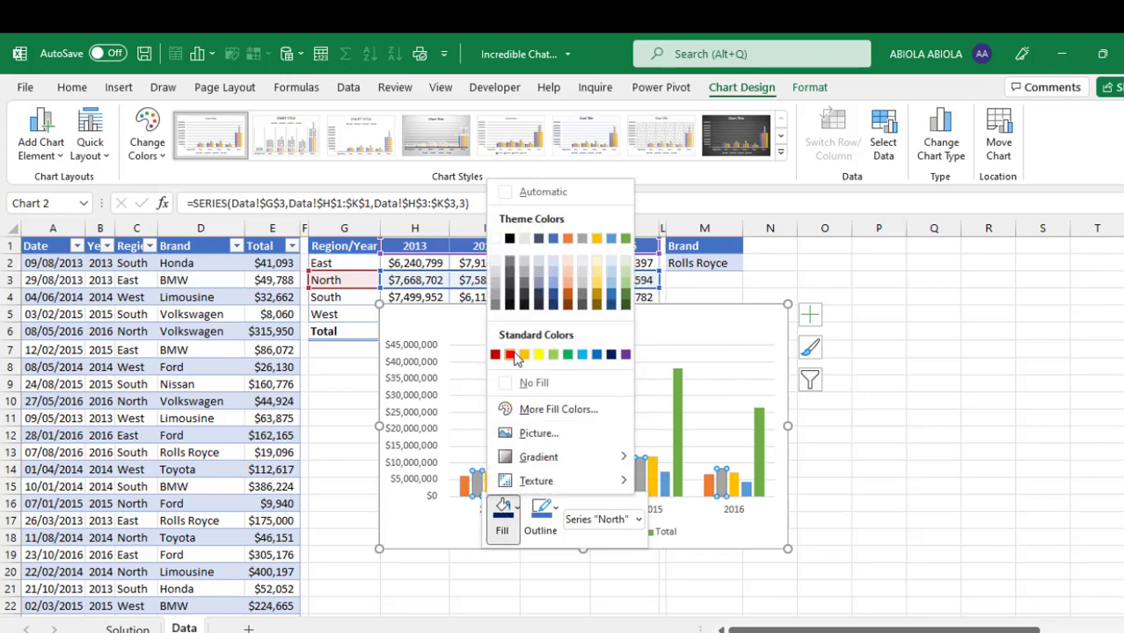
click(510, 355)
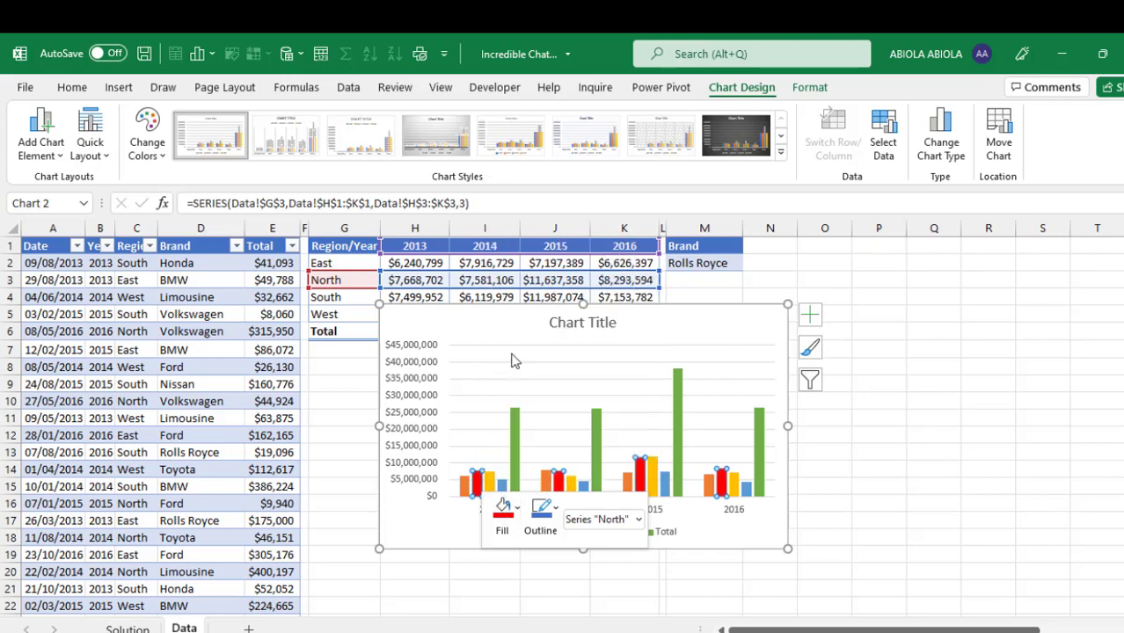
right_click(502, 488)
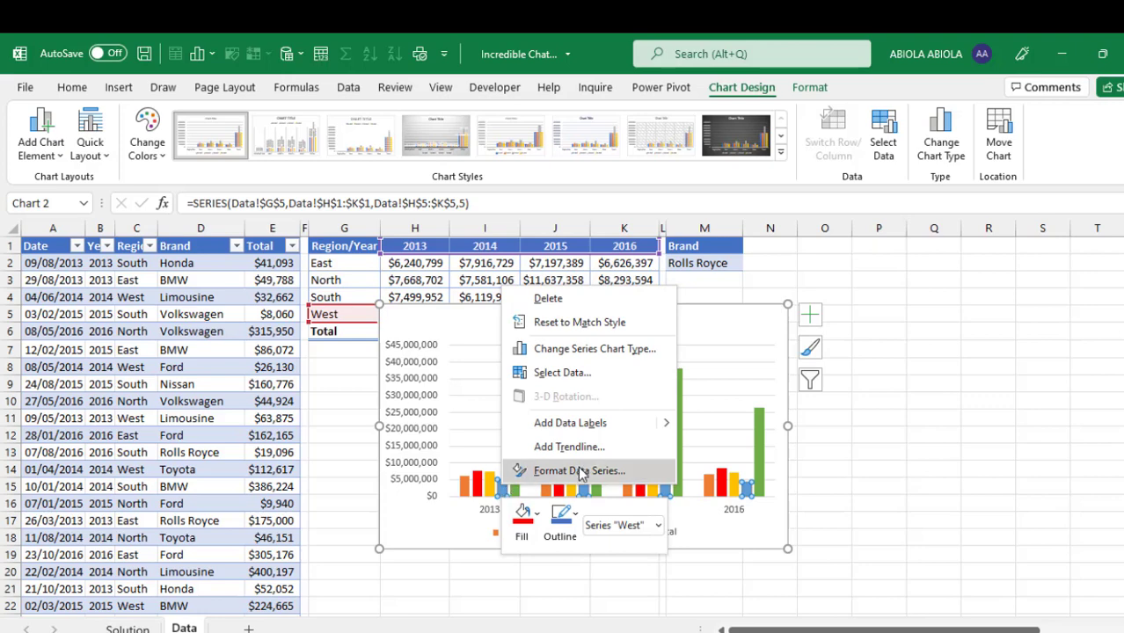
click(523, 513)
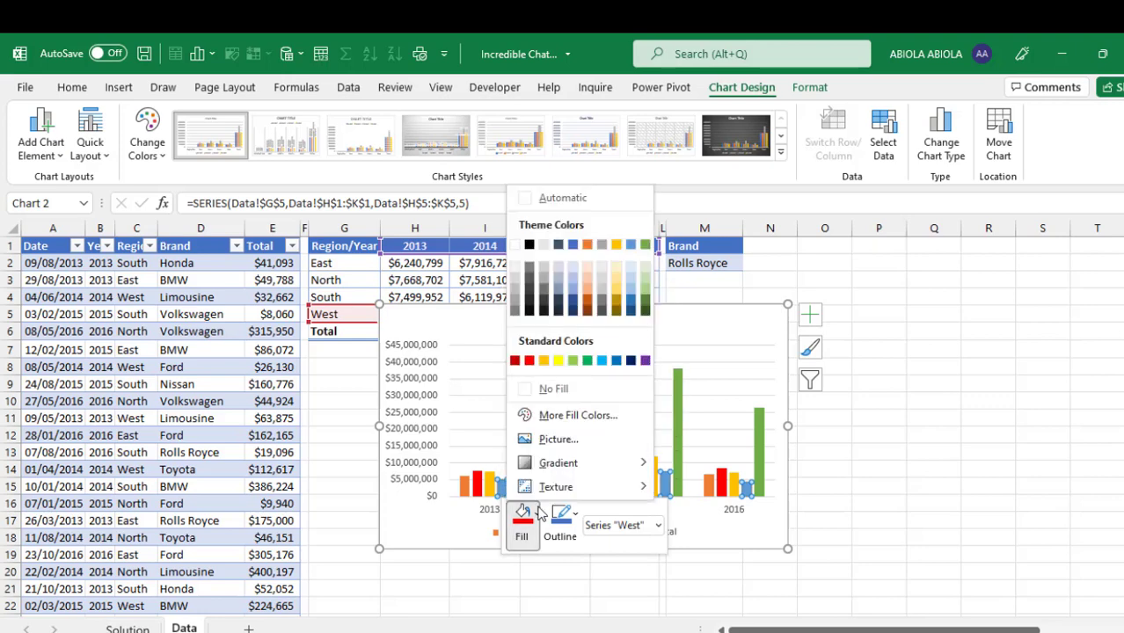
click(631, 360)
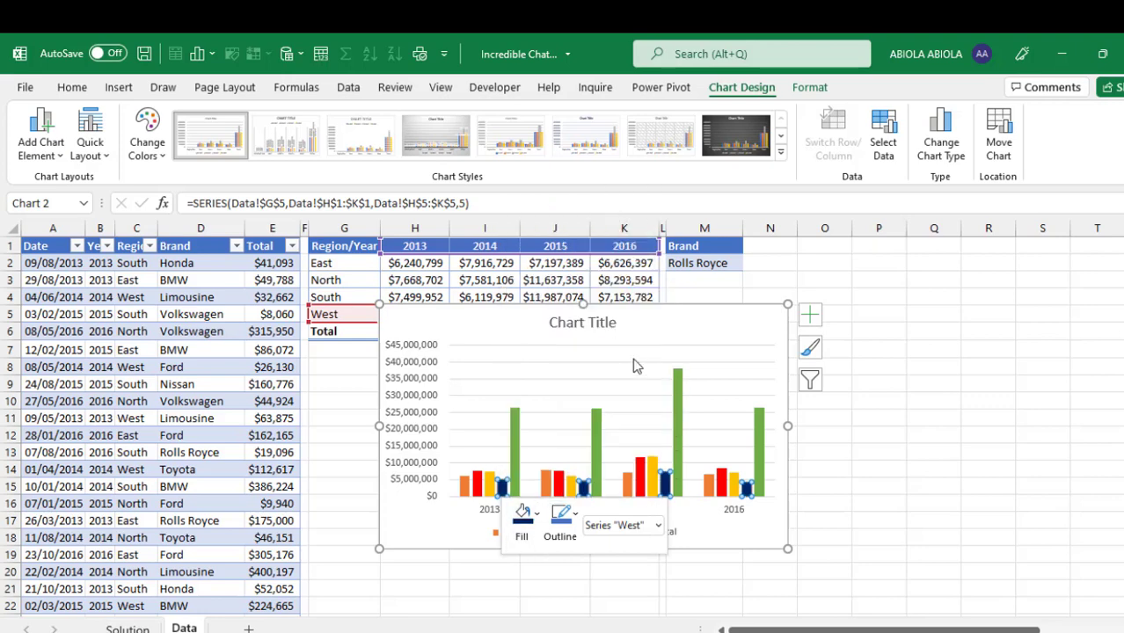
- Fill the chart's East series with standard green
right_click(466, 489)
click(482, 521)
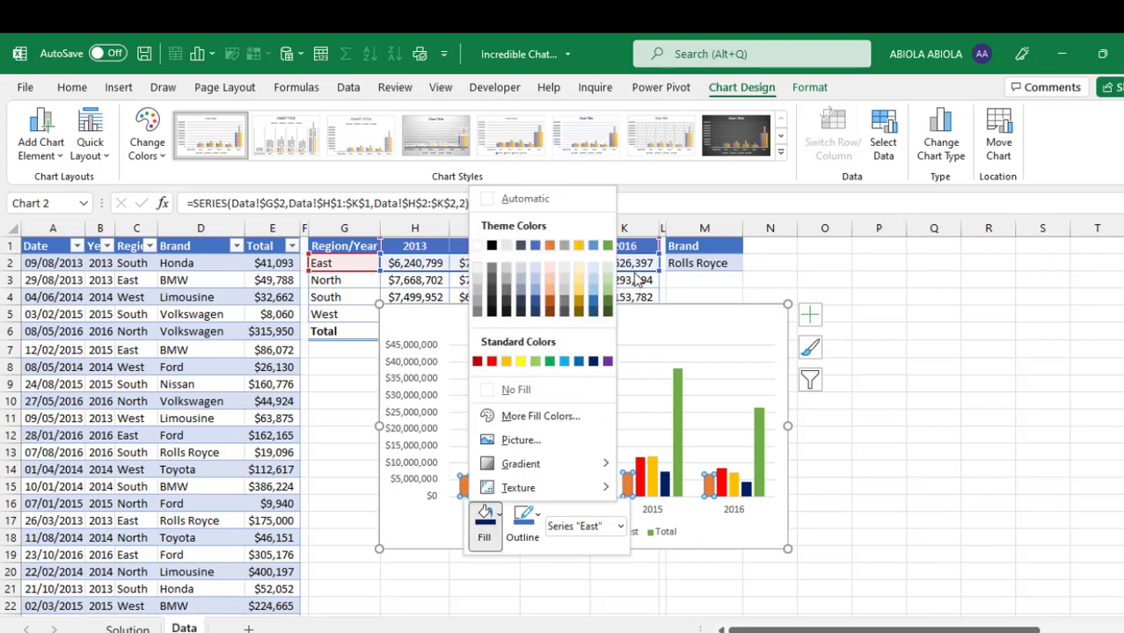
click(536, 363)
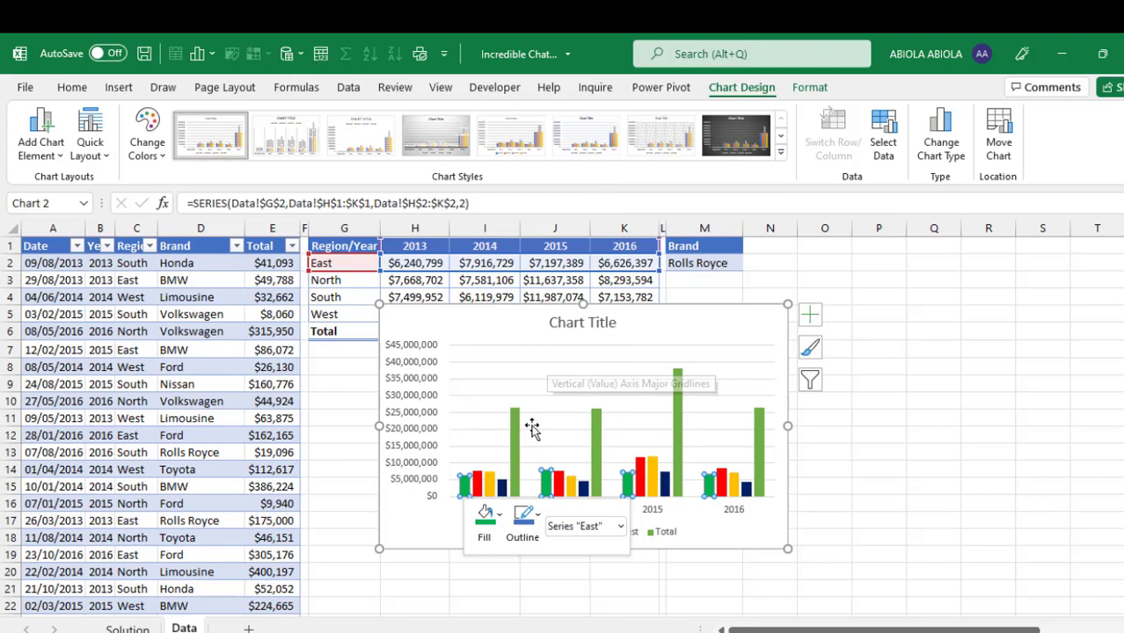
click(750, 536)
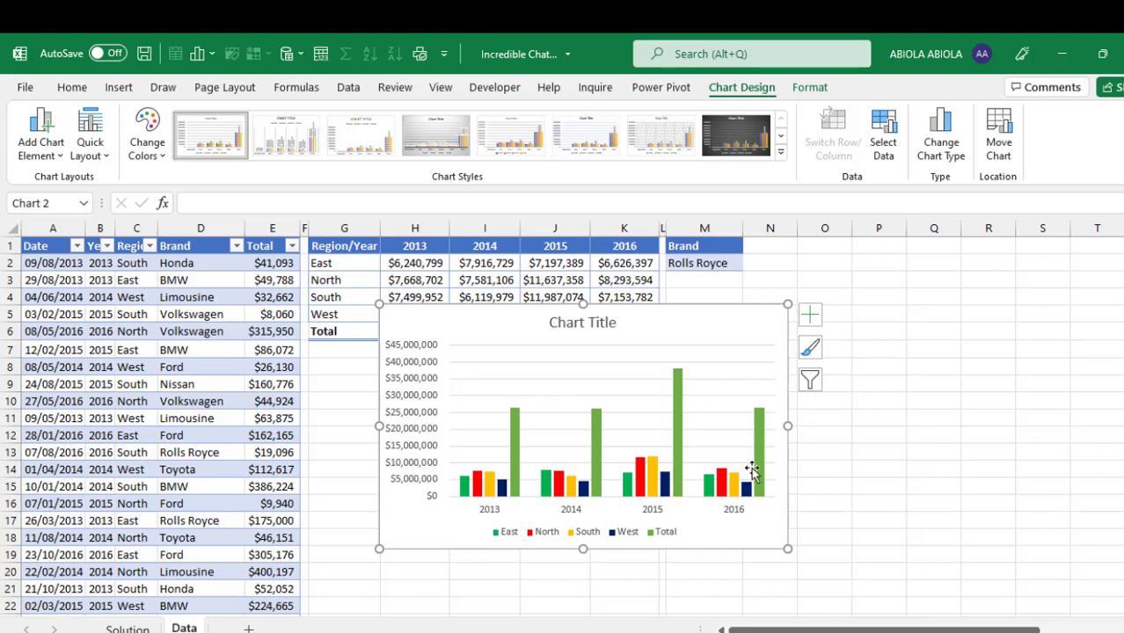
- Move the chart down so it sits just below the summary table's Total row
mouse_move(759, 474)
mouse_move(712, 490)
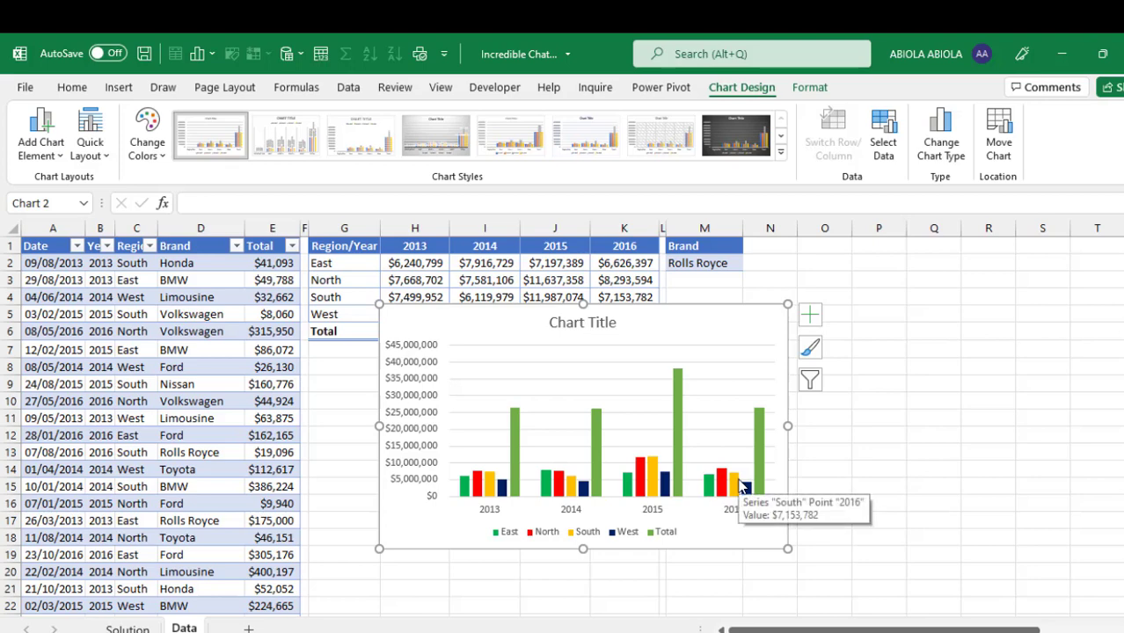
right_click(678, 442)
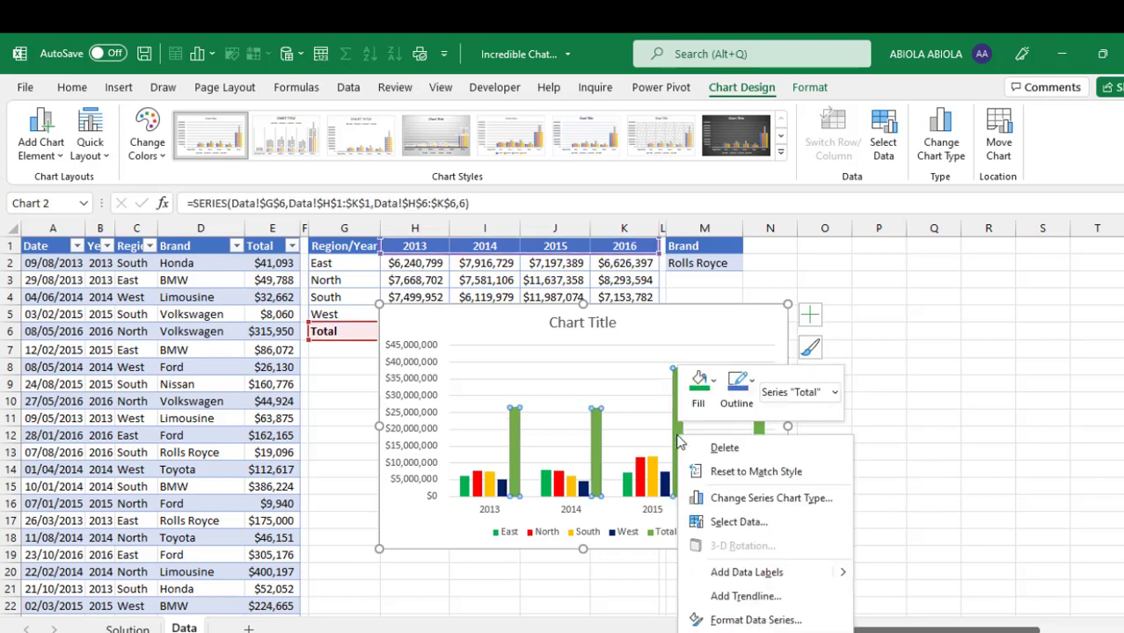
click(485, 367)
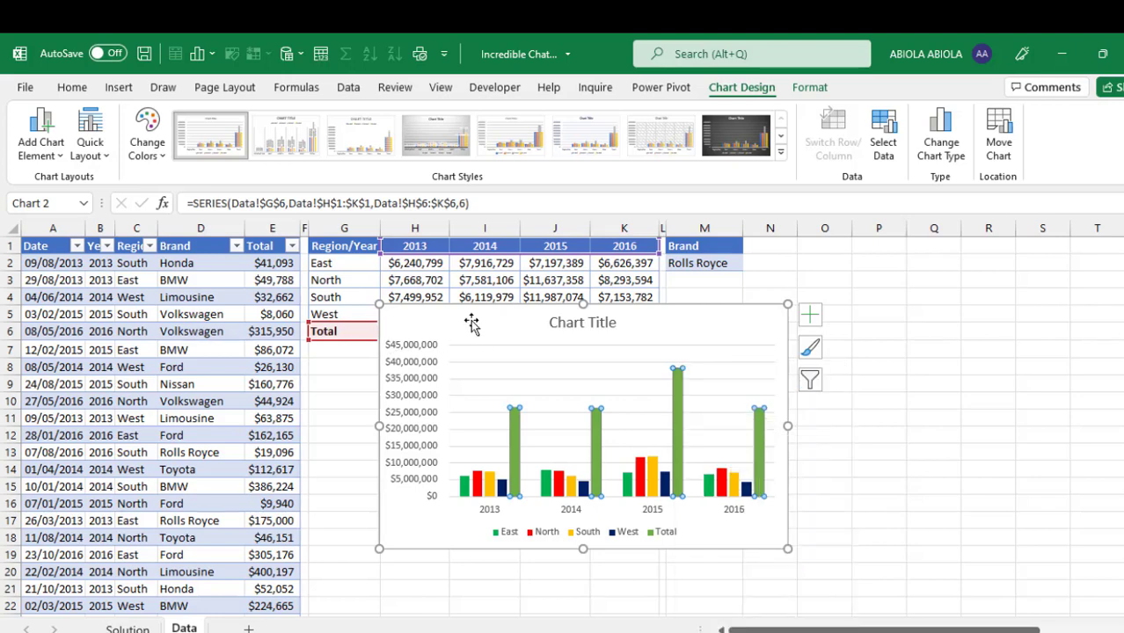
drag(472, 324, 478, 377)
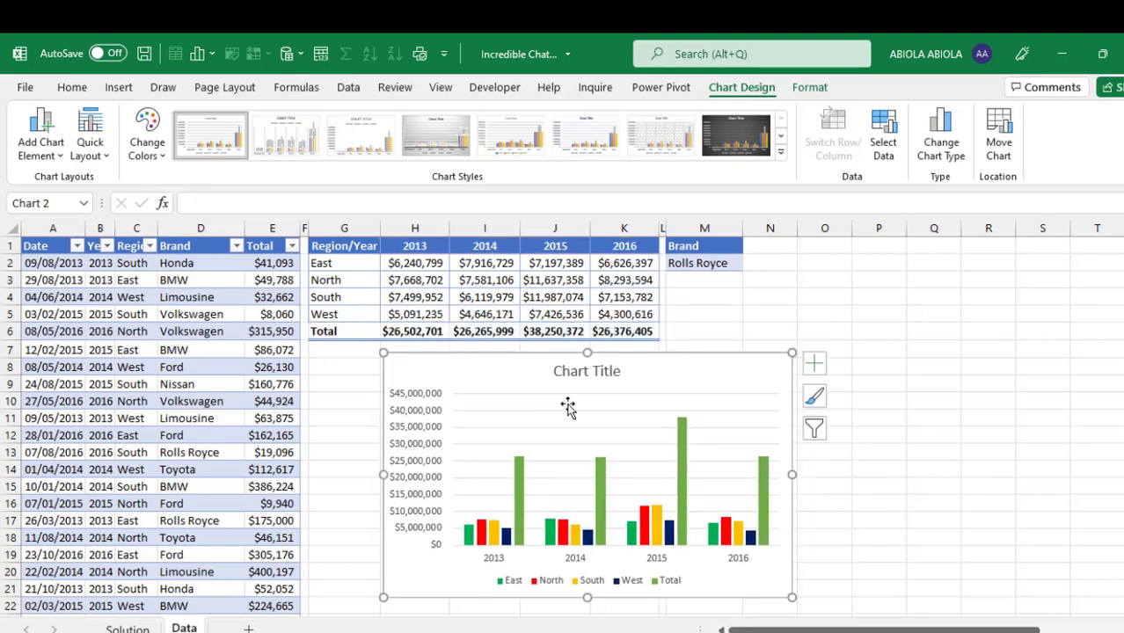
- Give the Total series a solid standard light blue fill with 60% transparency
right_click(685, 450)
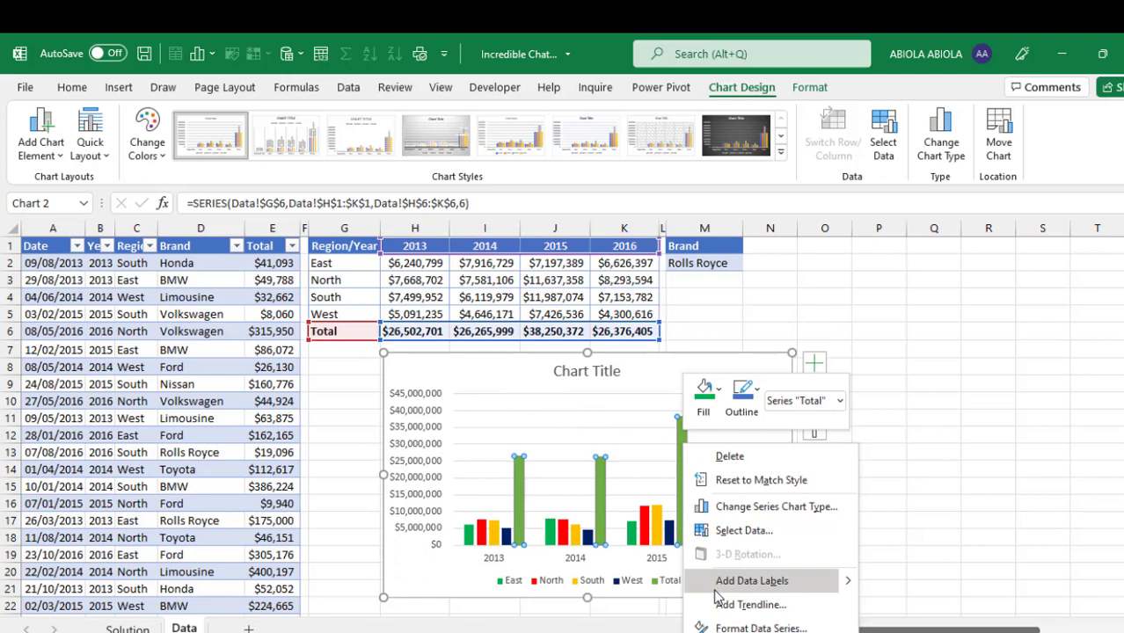
click(761, 628)
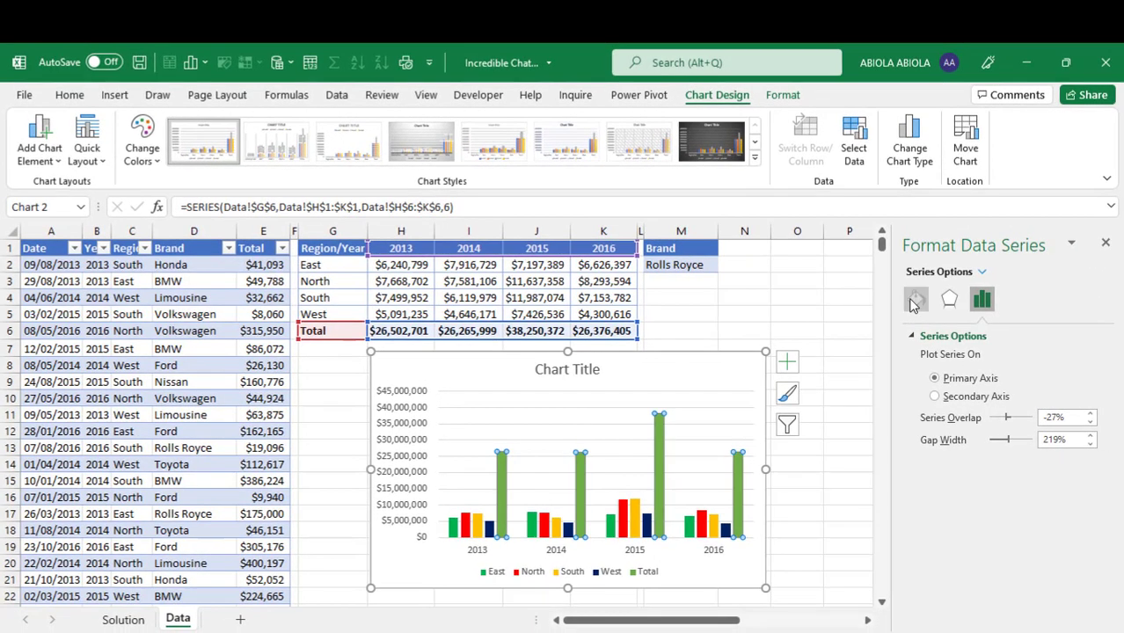
click(947, 298)
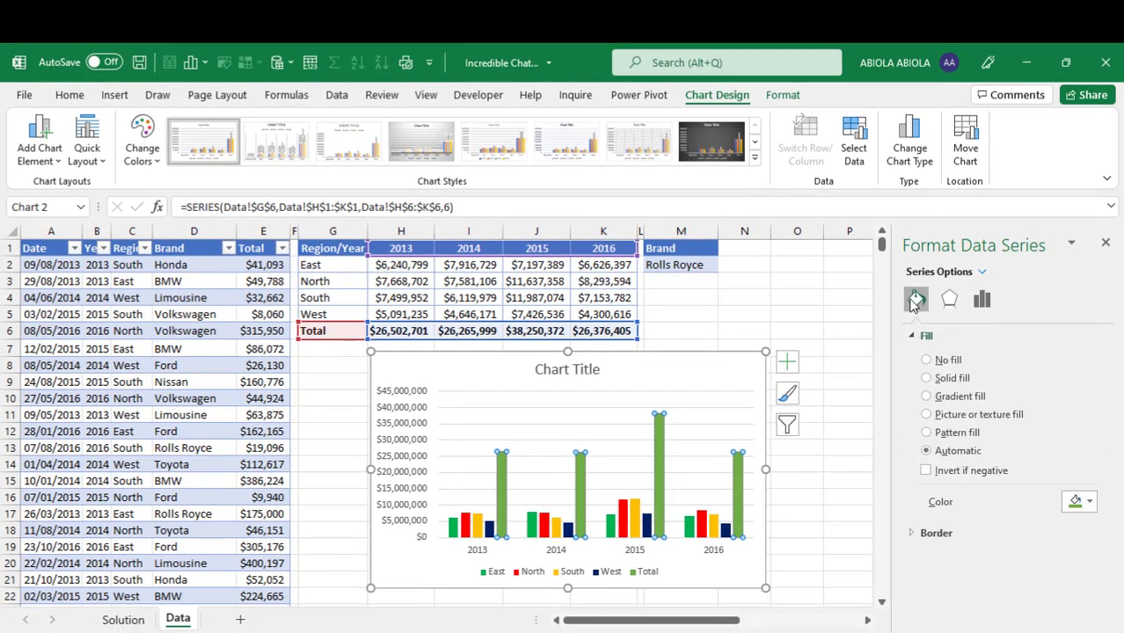
click(1085, 503)
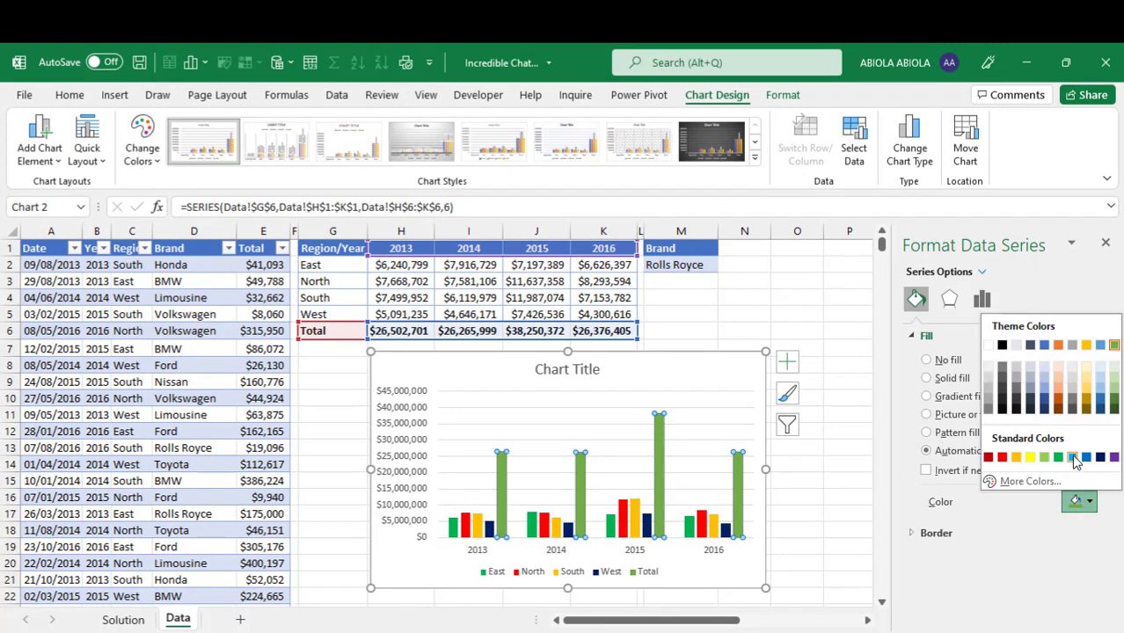
click(1073, 458)
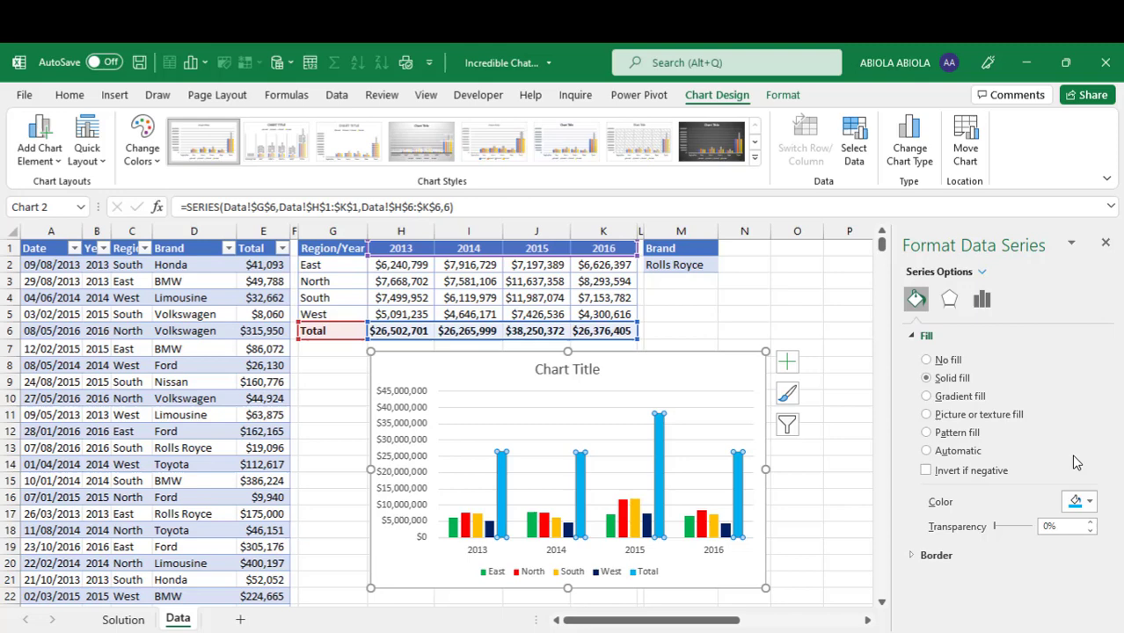
click(998, 526)
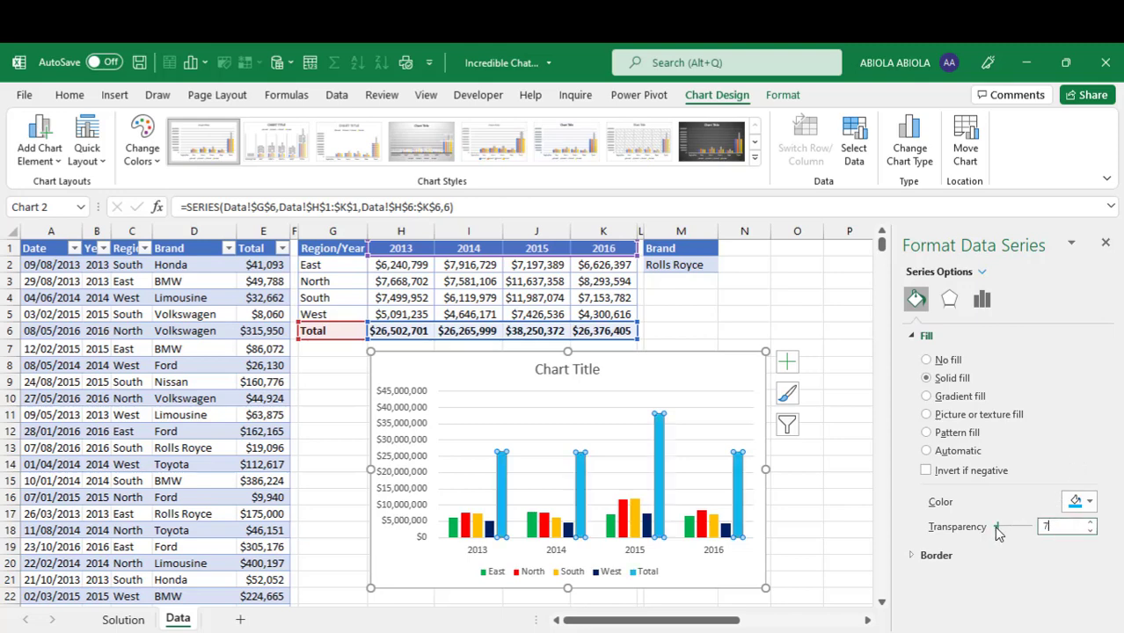
text(60)
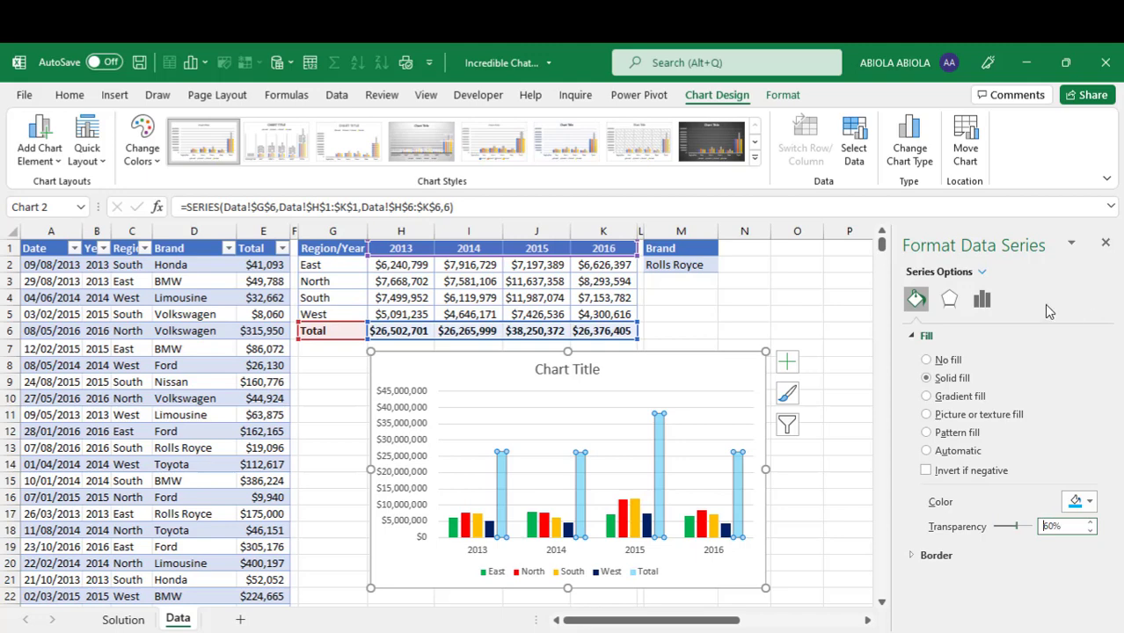
- Plot the Total series on the secondary axis
click(983, 301)
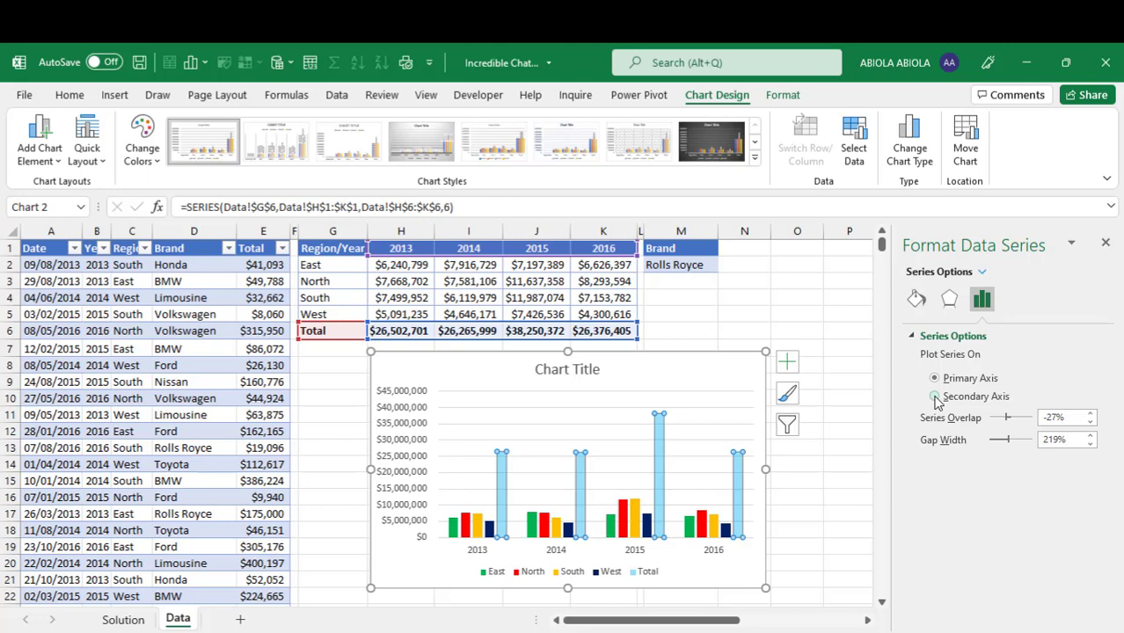
click(936, 397)
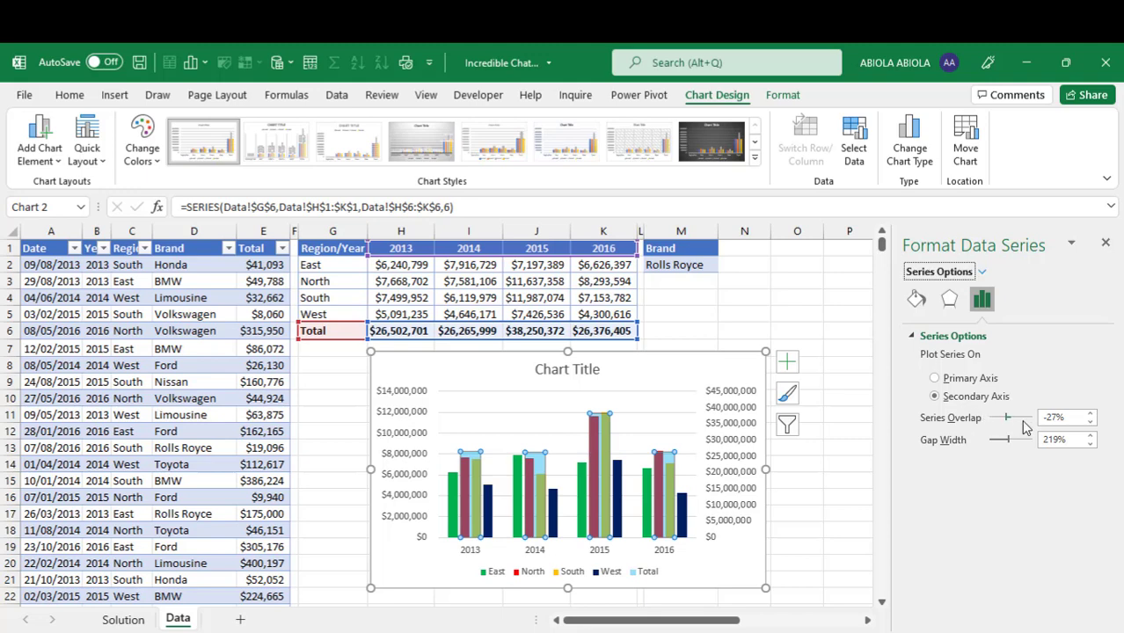
- Set the Total series' overlap to 100% and its gap width to 30%
drag(1072, 417, 985, 416)
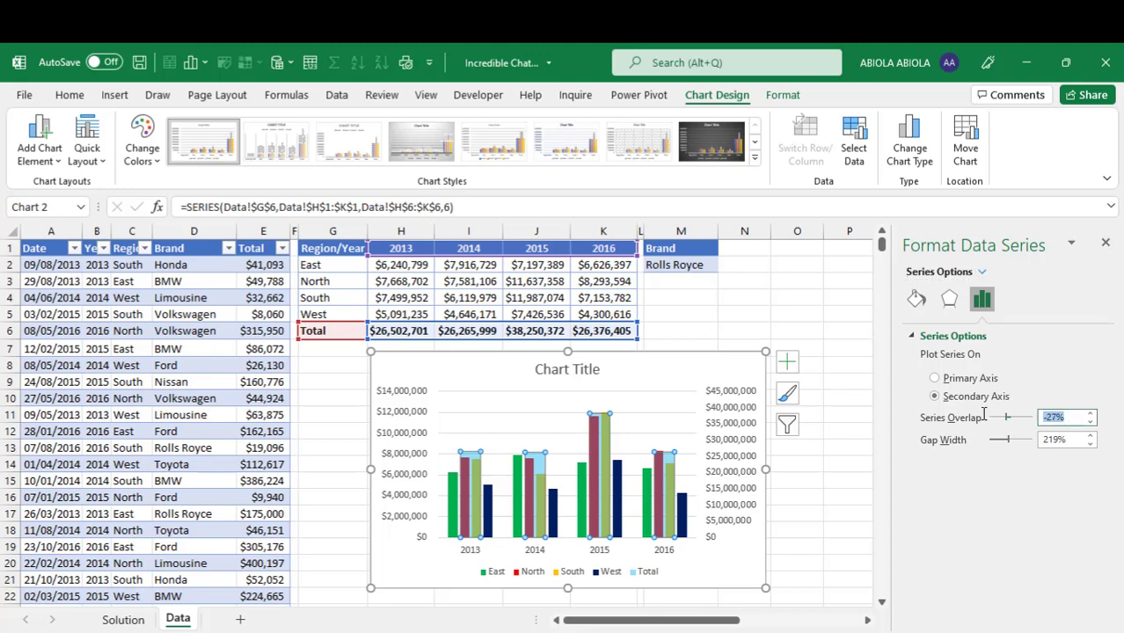
text(100)
key(Return)
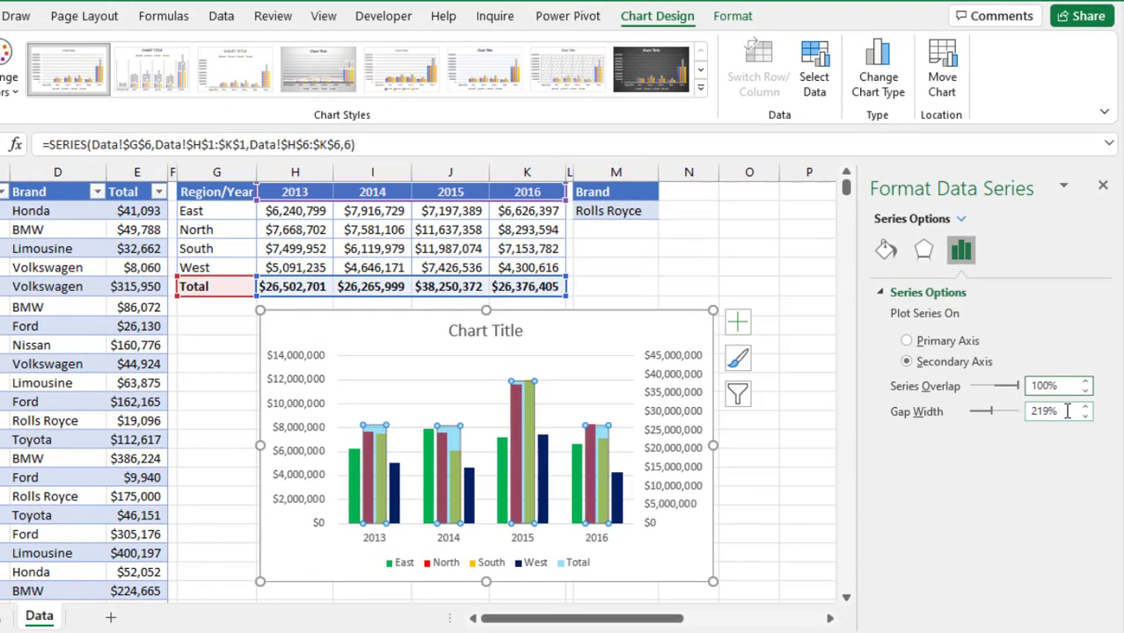
drag(1075, 440, 965, 427)
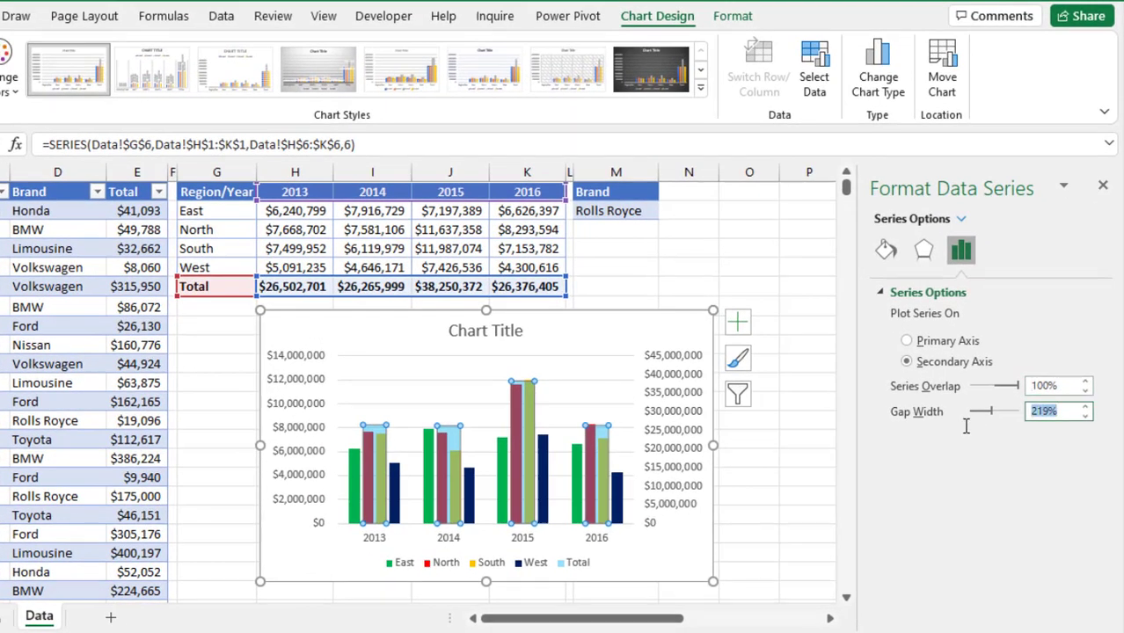
text(30)
key(Return)
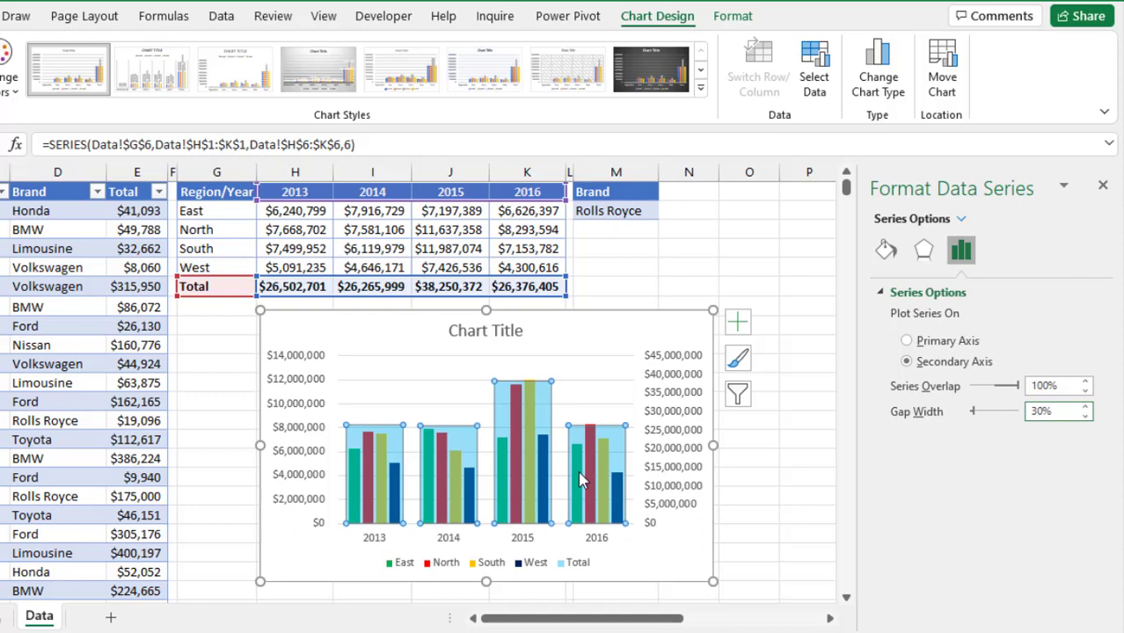
mouse_move(519, 474)
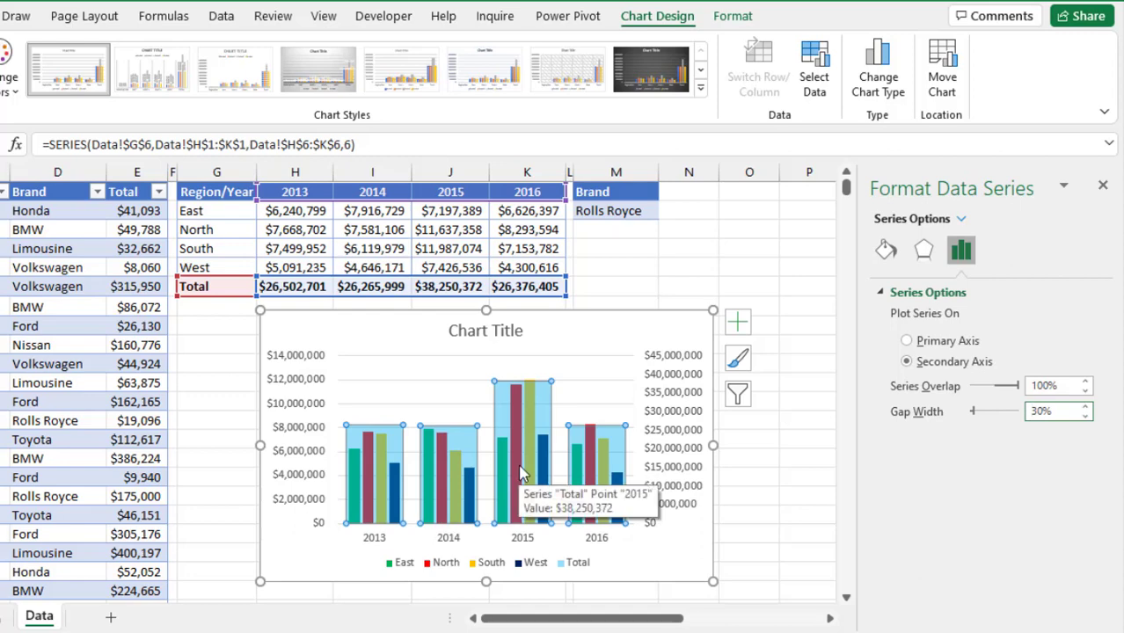
- Delete the secondary and primary vertical value axes and the major gridlines from the chart
click(676, 425)
key(Delete)
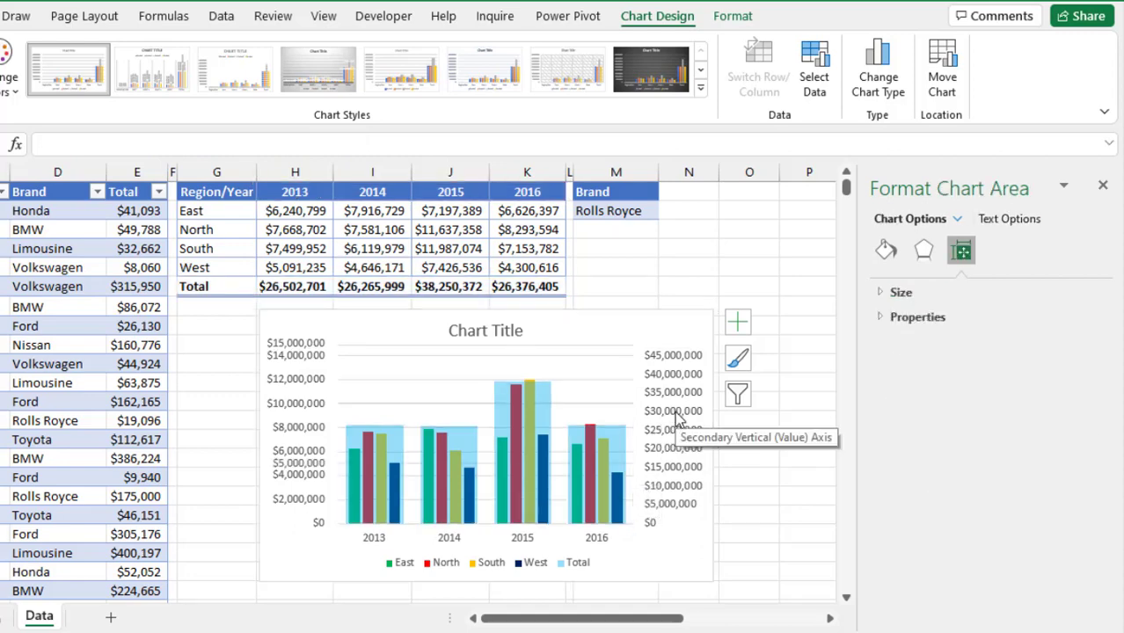
click(281, 425)
key(Delete)
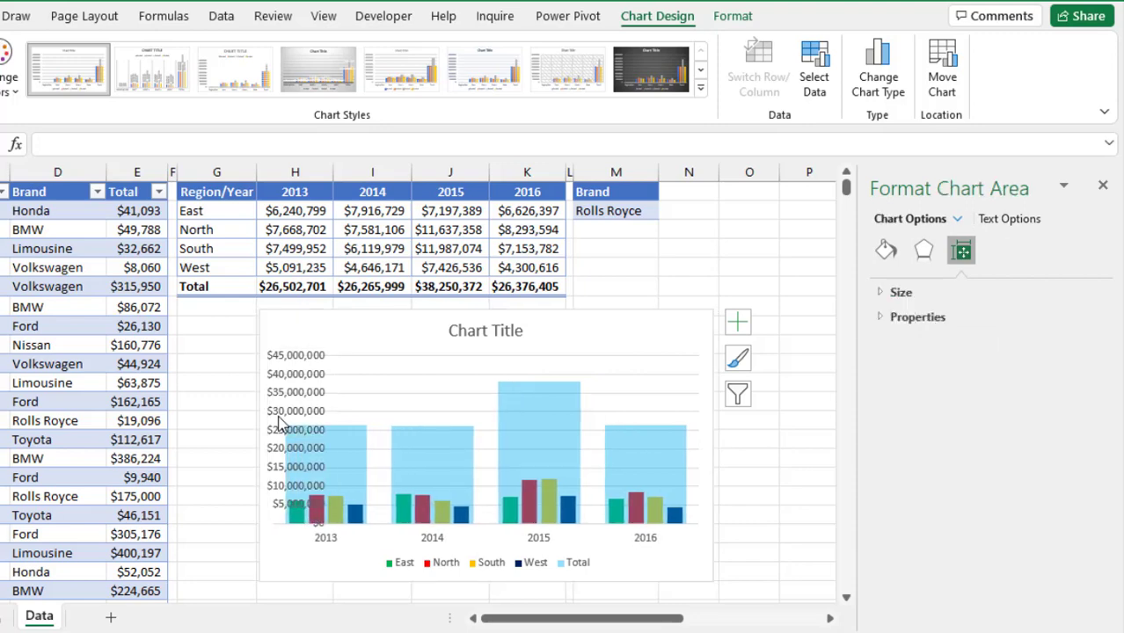
click(355, 395)
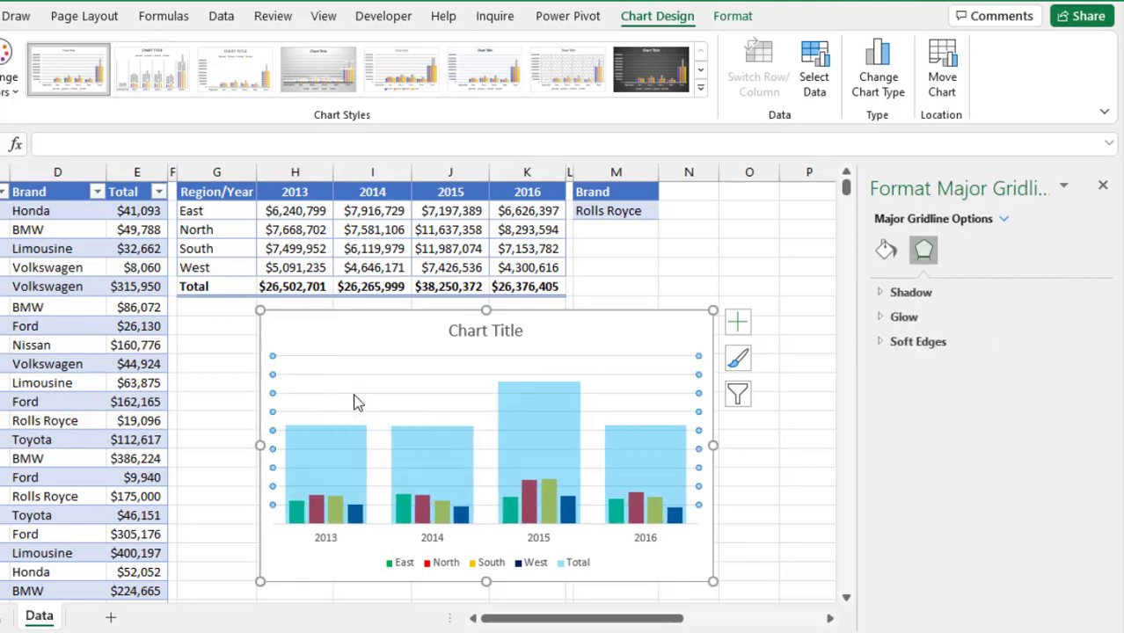
key(Delete)
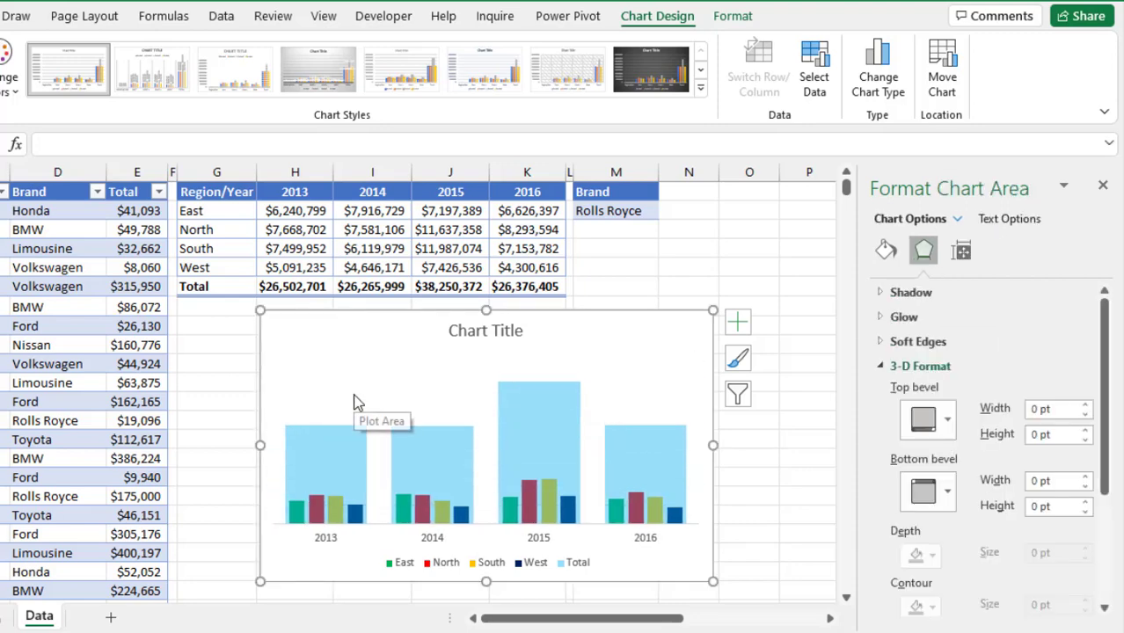
- Replace the chart title text with "Sales Report"
click(492, 333)
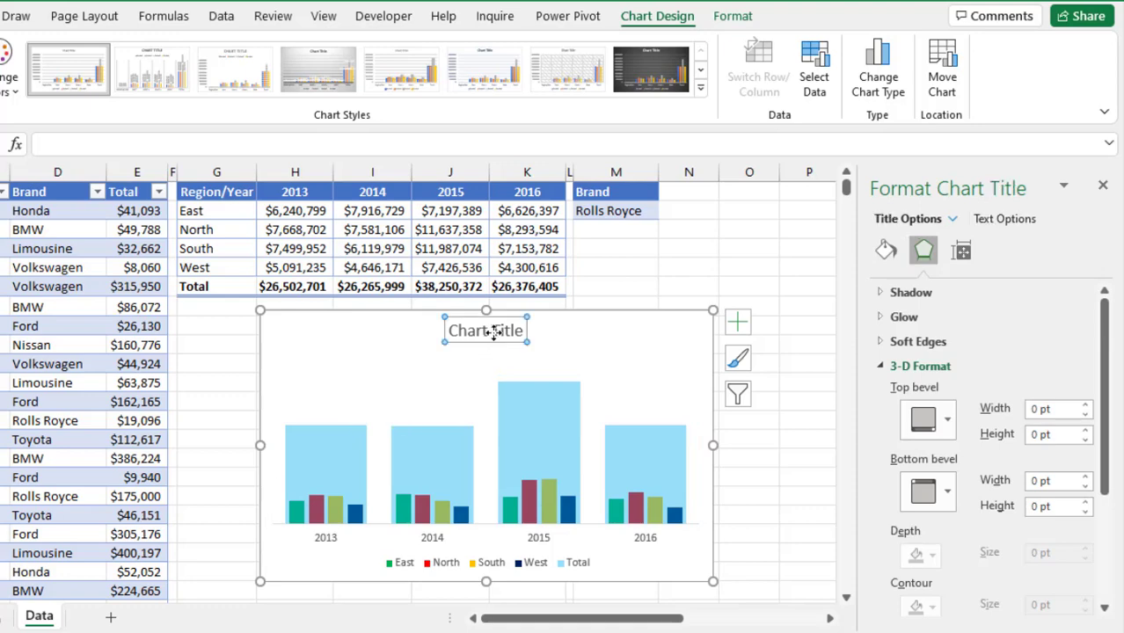
click(492, 331)
key(ctrl+a)
text(S)
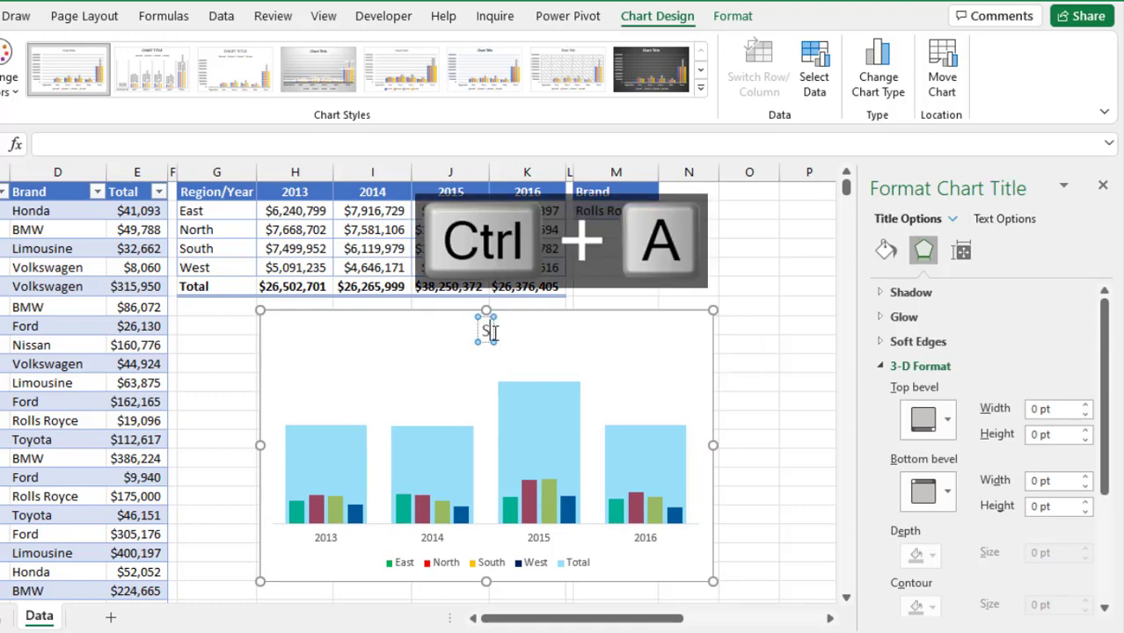
text(ales Report)
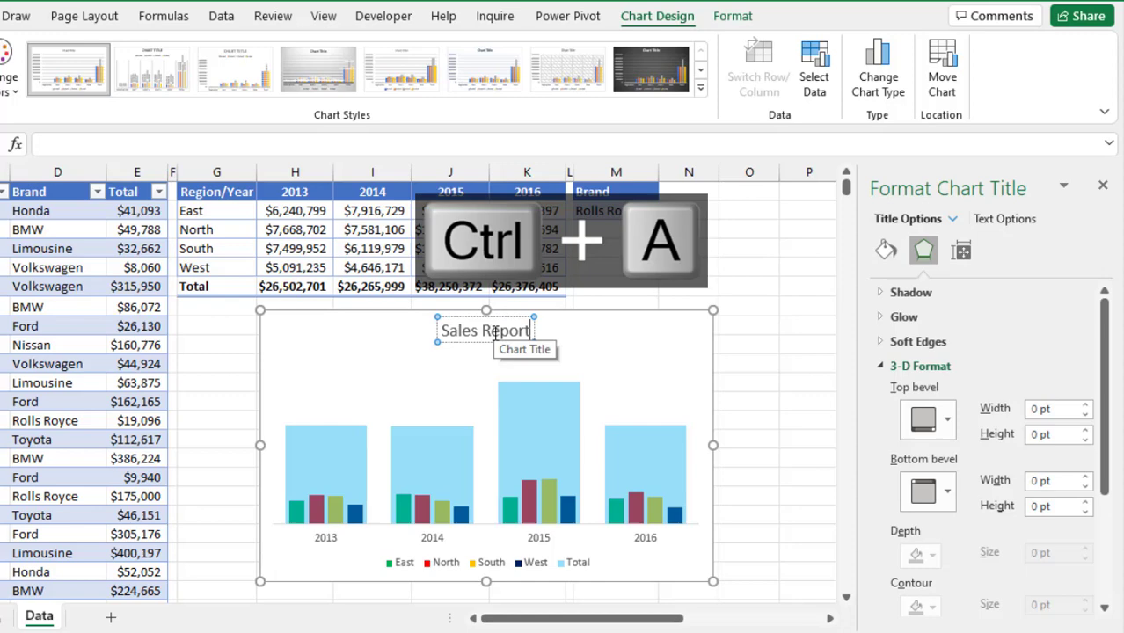
click(611, 351)
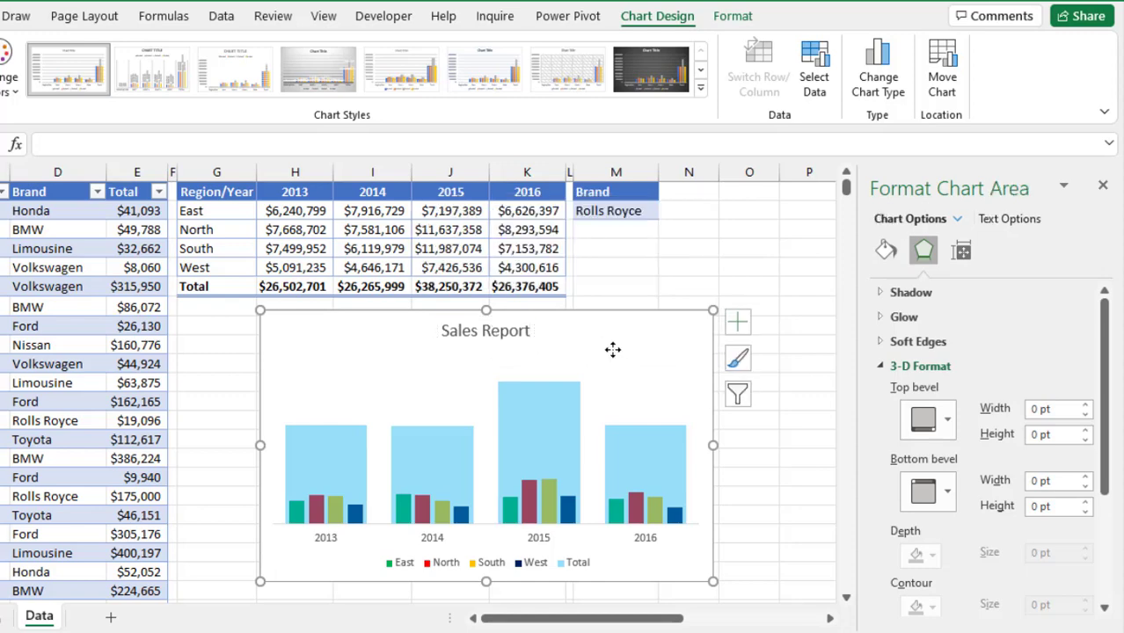
- Add data labels to the chart's Total series
click(570, 401)
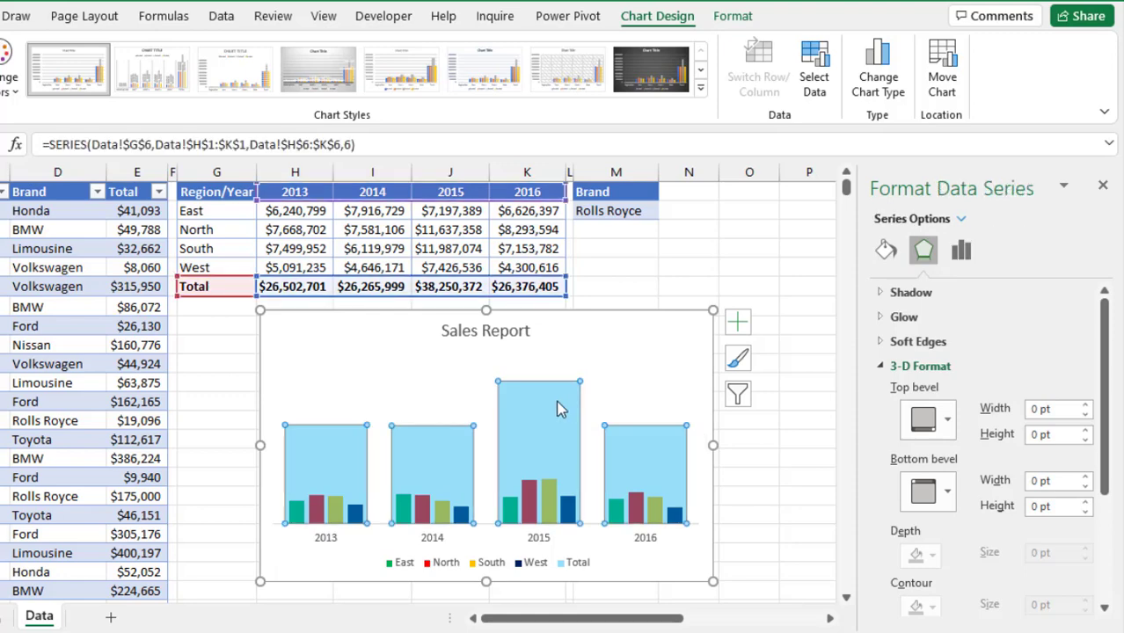
click(744, 329)
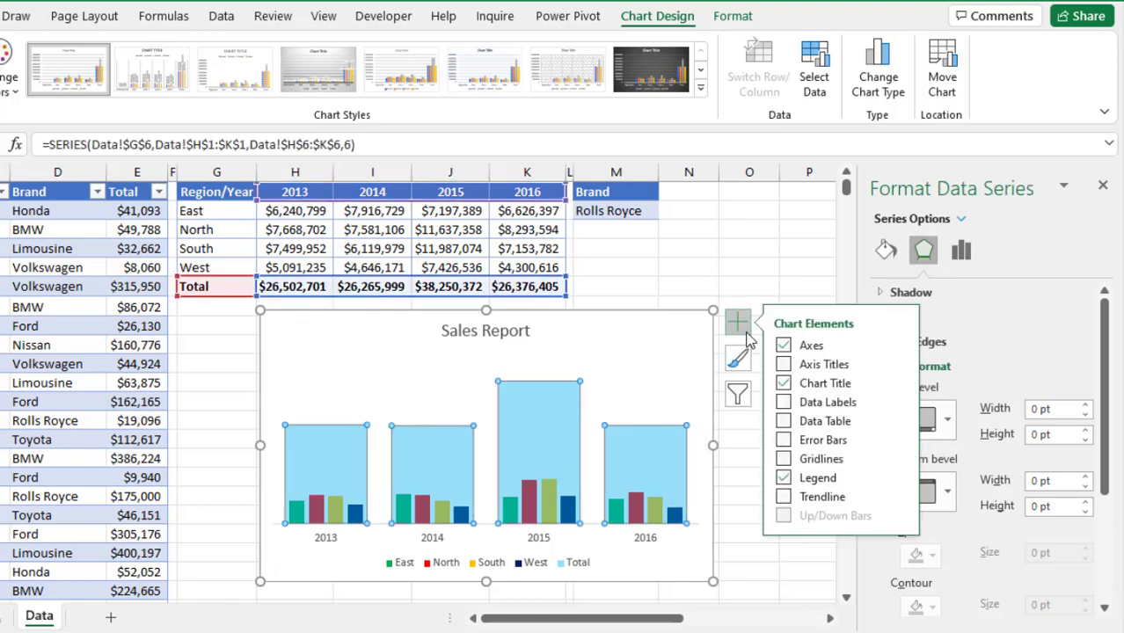
click(783, 404)
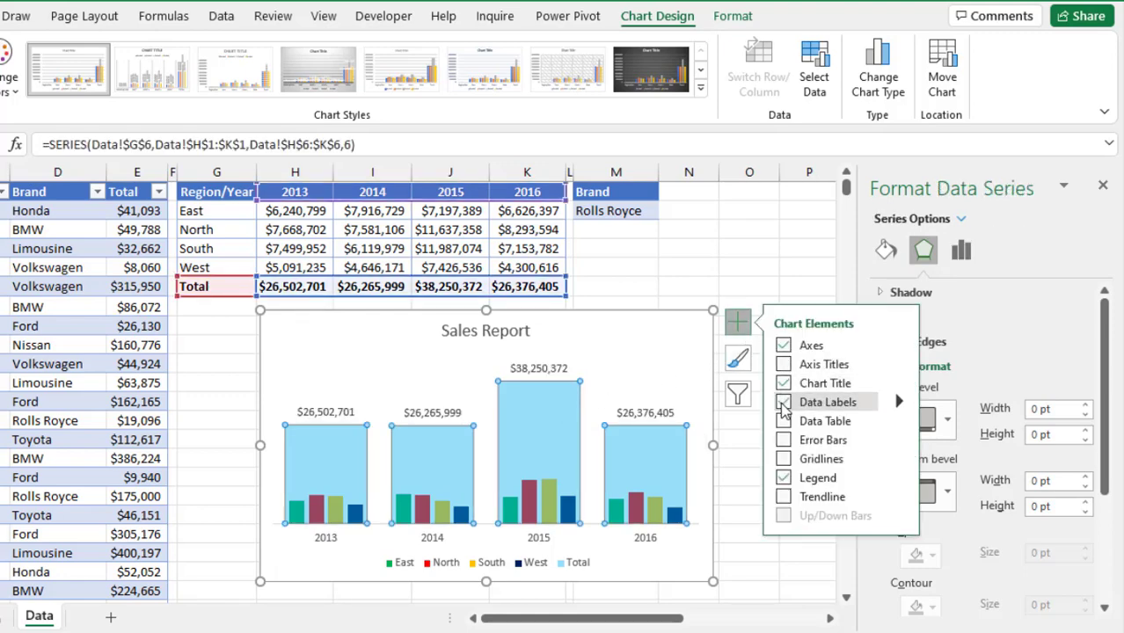
- Make the Total series' data labels bold and set their font size to 12
click(531, 371)
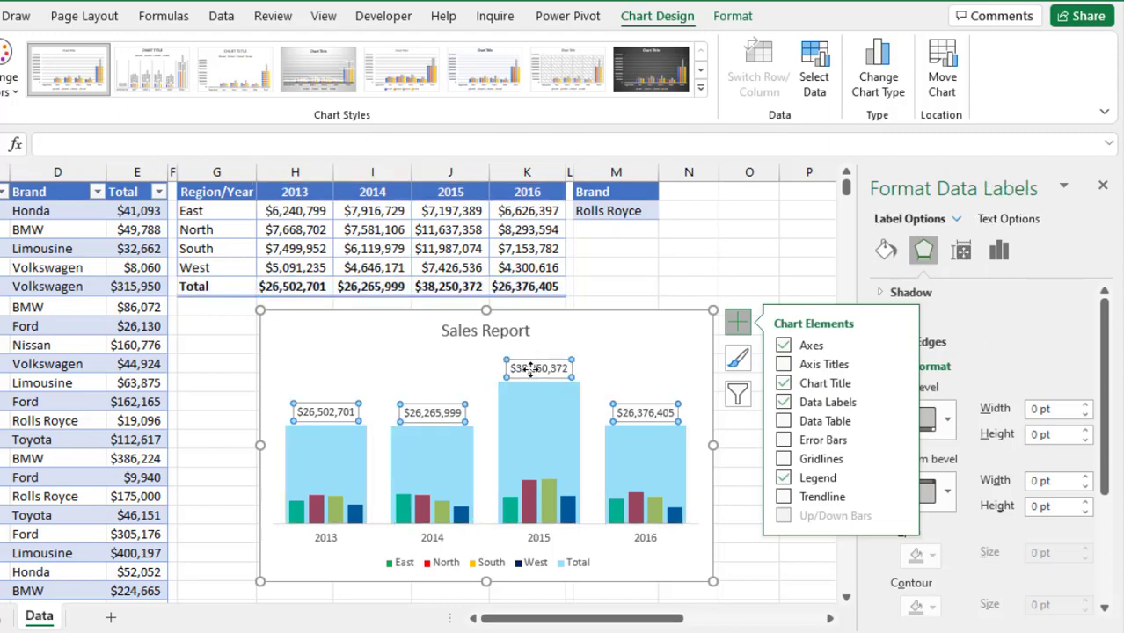
key(ctrl+b)
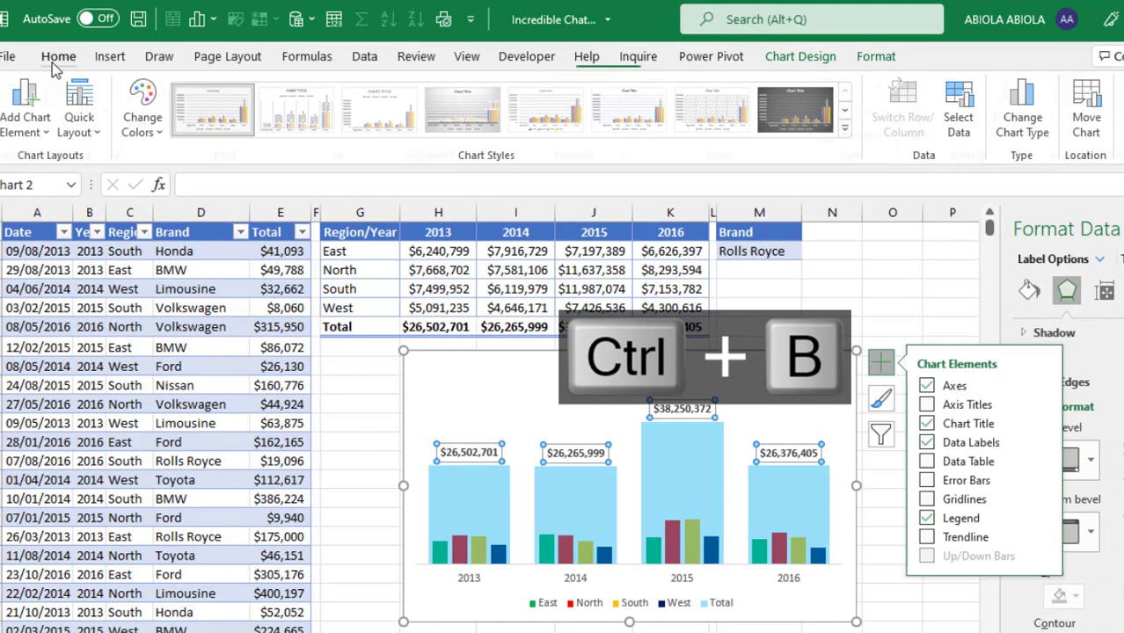
click(53, 62)
click(315, 95)
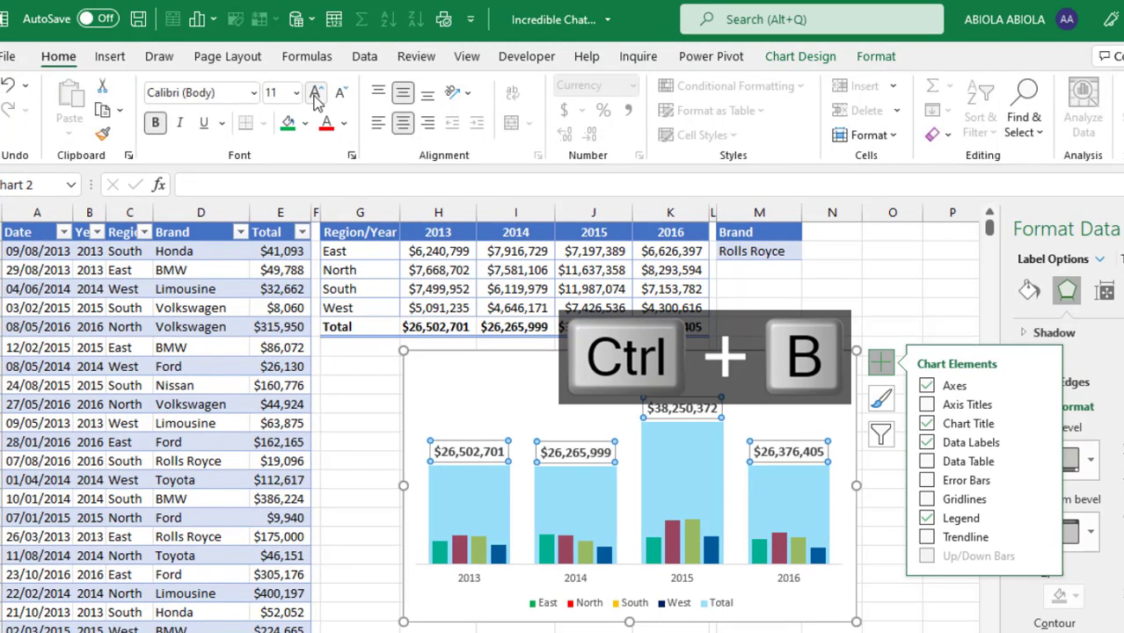
click(315, 95)
click(315, 95)
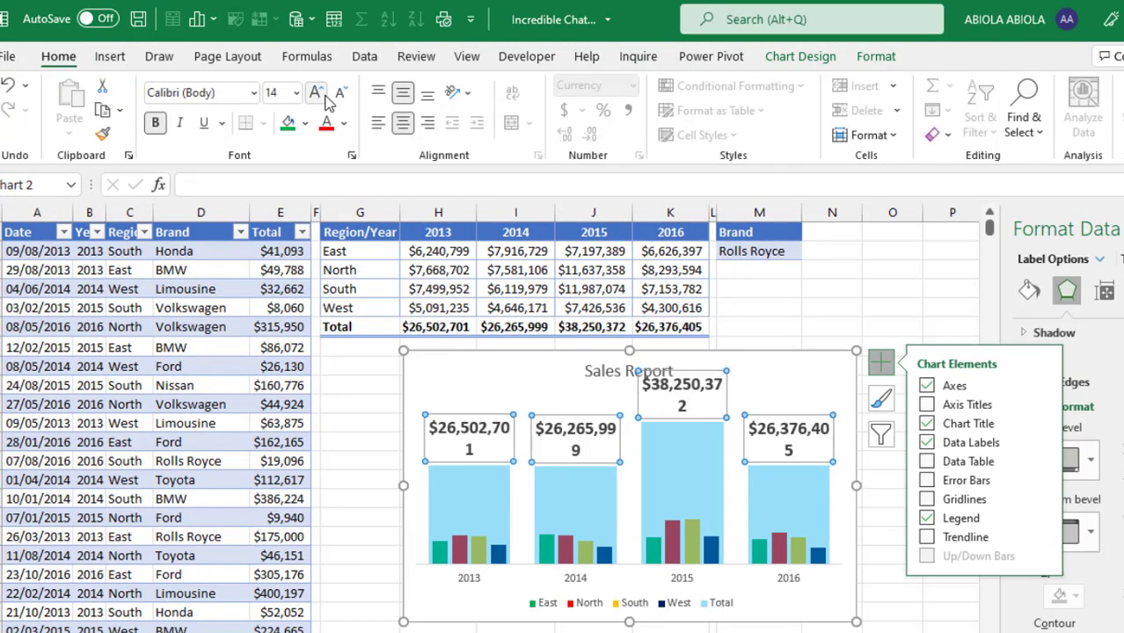
click(340, 95)
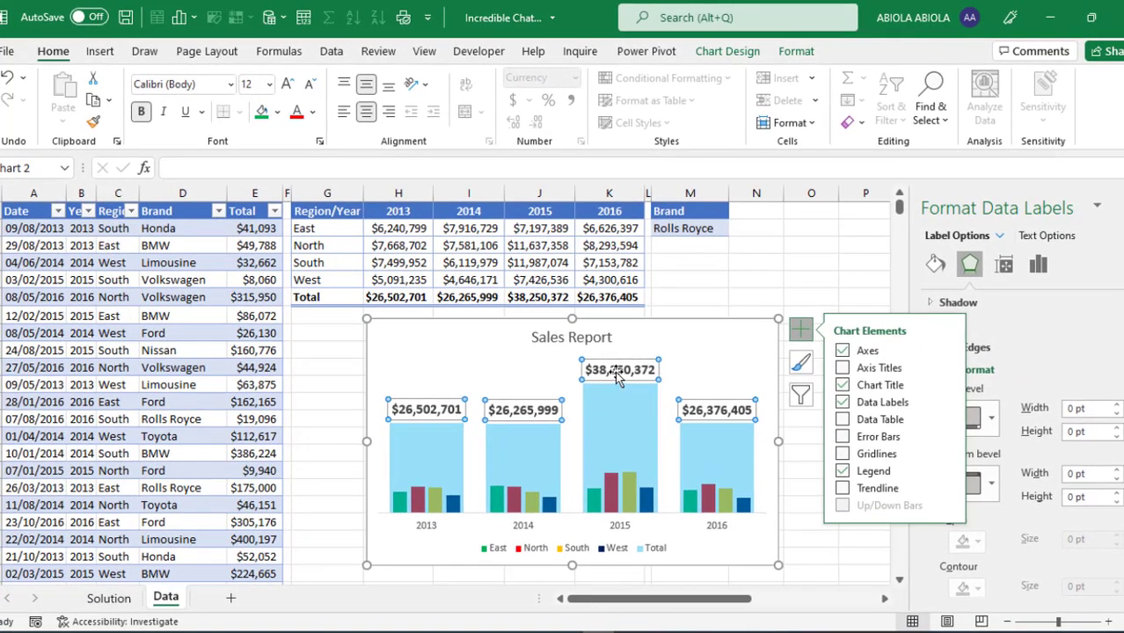
right_click(681, 411)
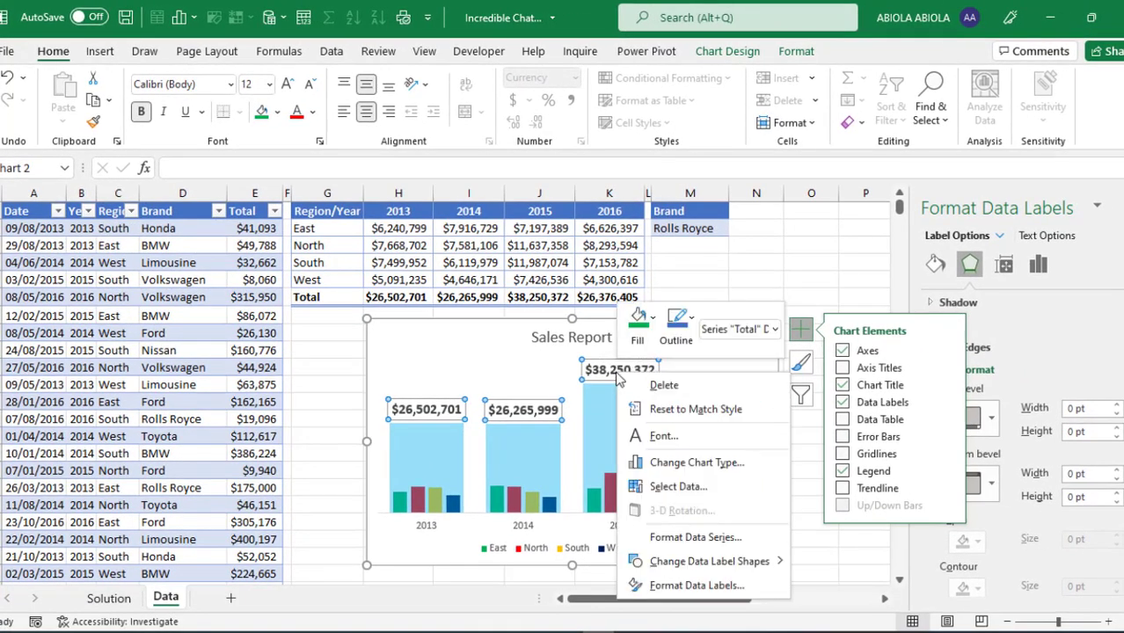
click(691, 586)
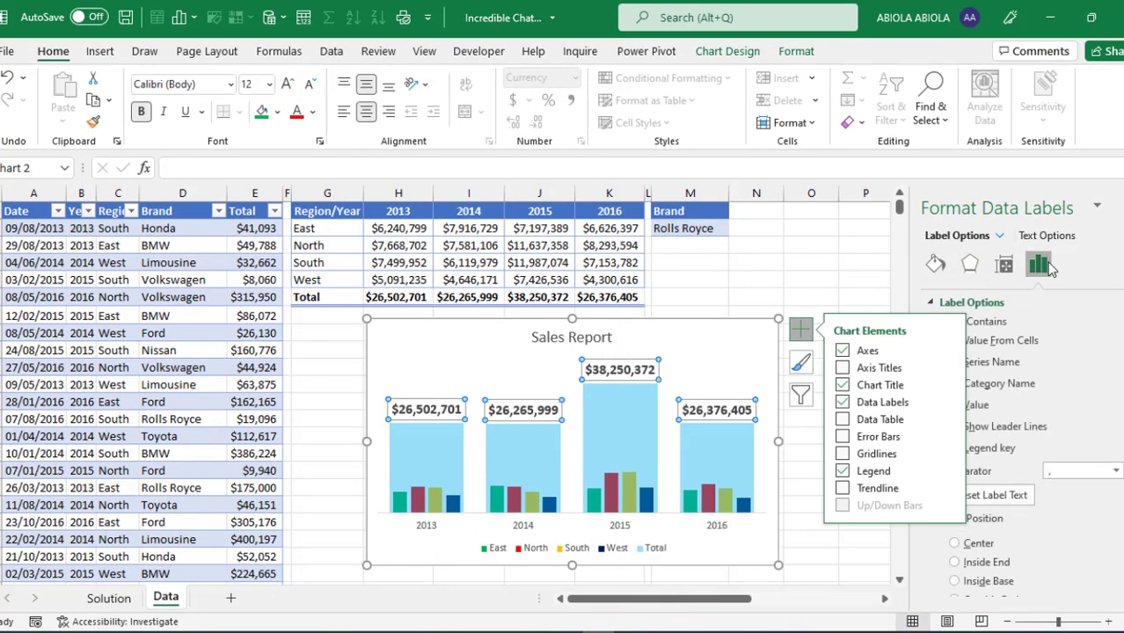
scroll(1012, 439, down, 1)
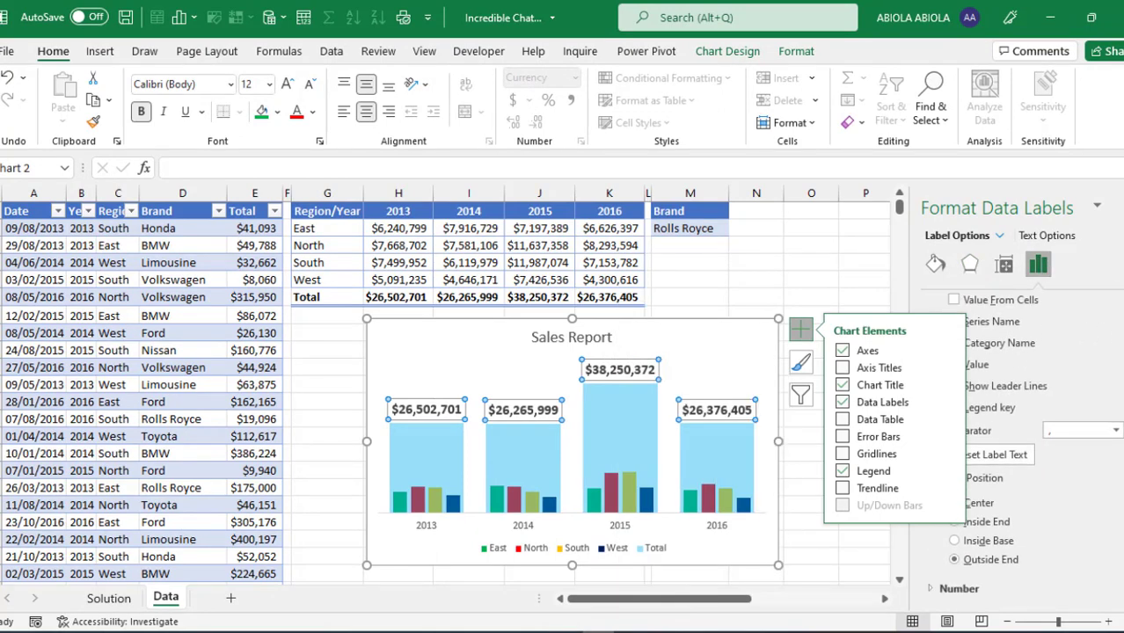
click(873, 538)
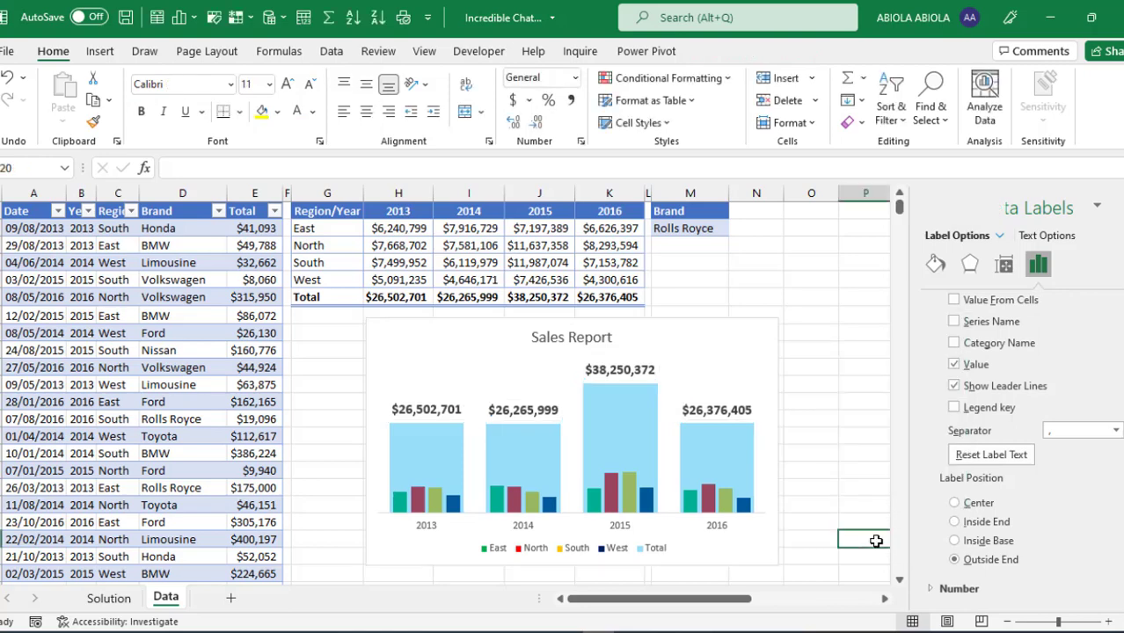
- Apply the custom number format code #.#0,, "M" to the Total data labels so they display in millions
right_click(624, 372)
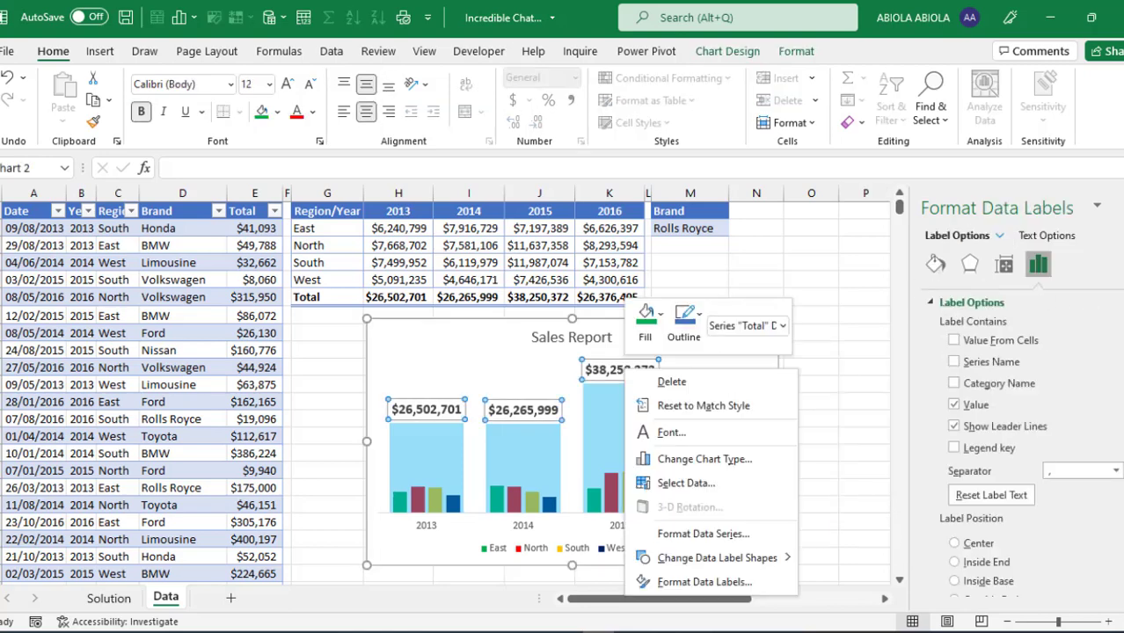
click(703, 581)
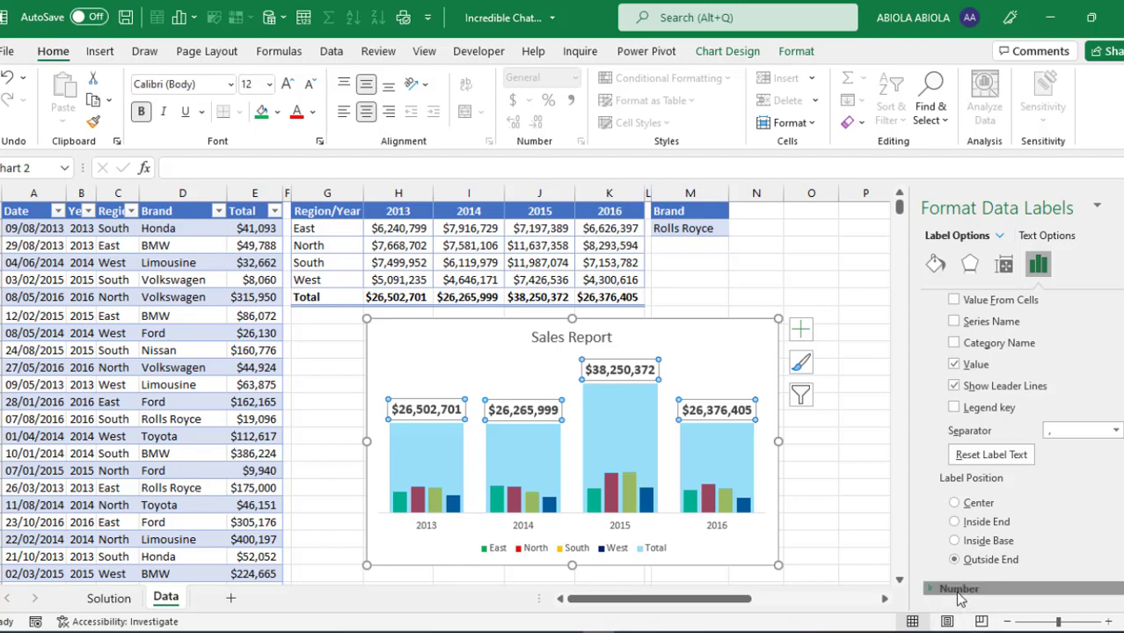
click(958, 590)
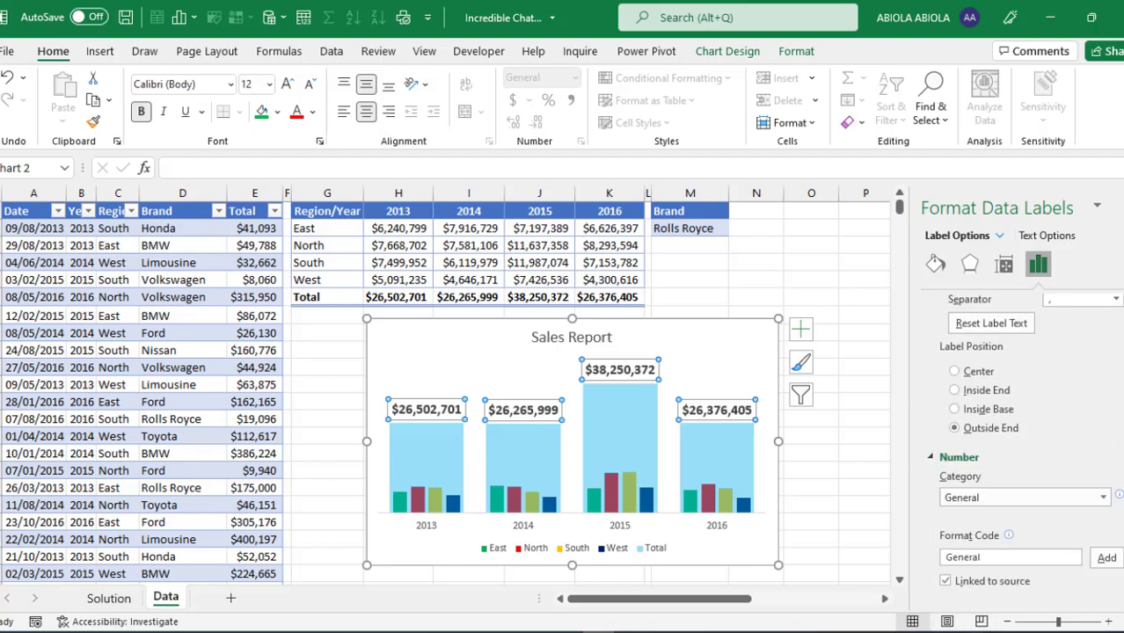
double_click(1012, 559)
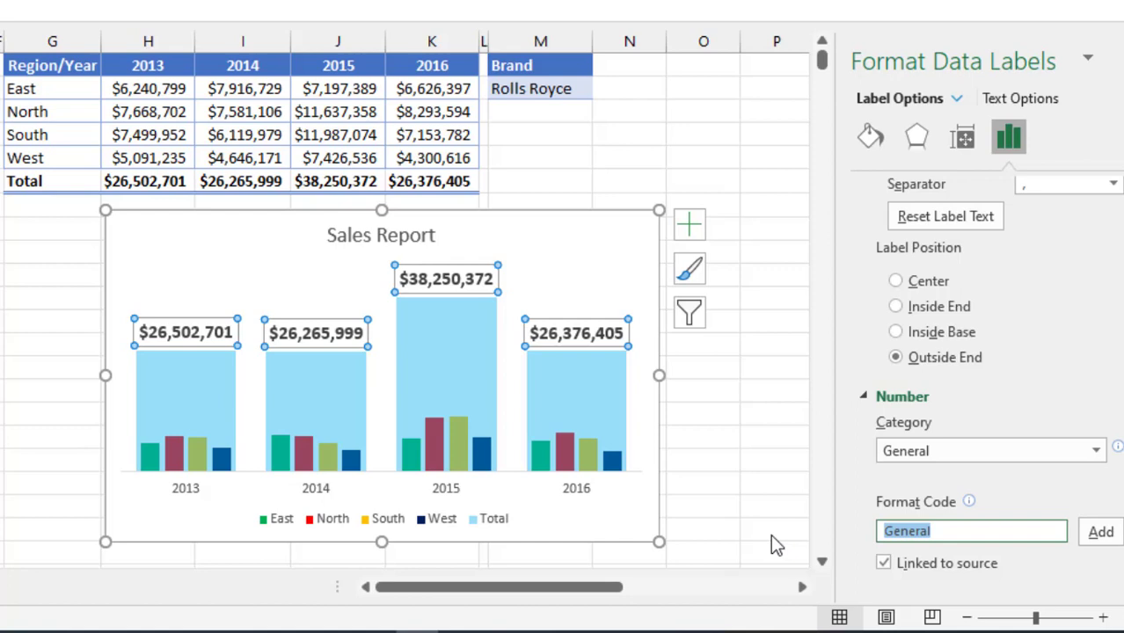
text(#,)
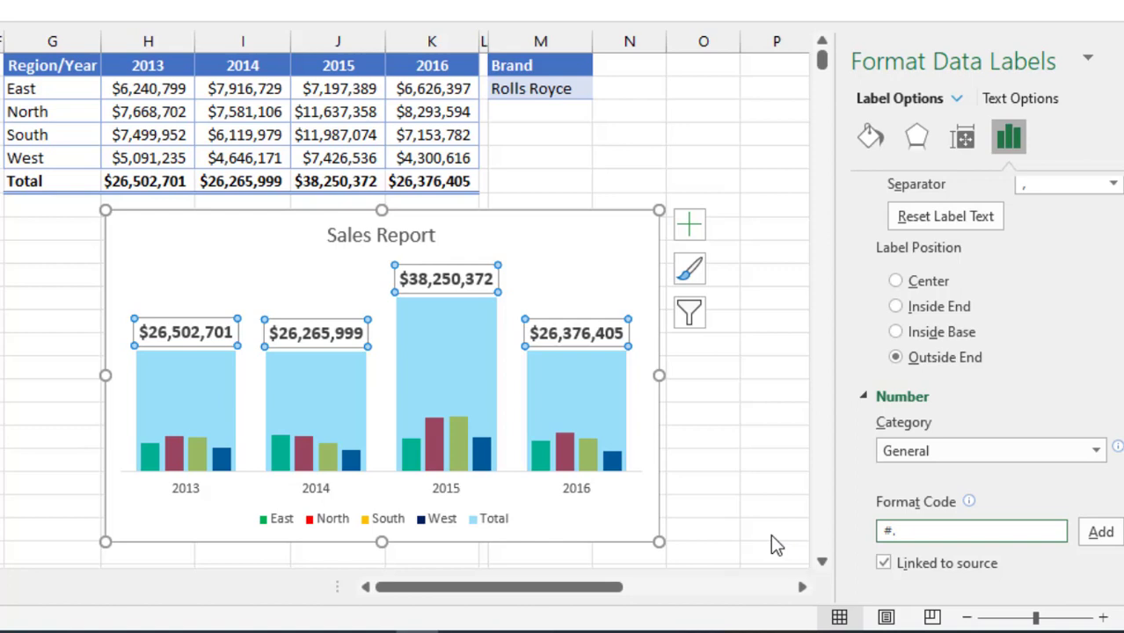
text(#0,, "M")
click(1102, 533)
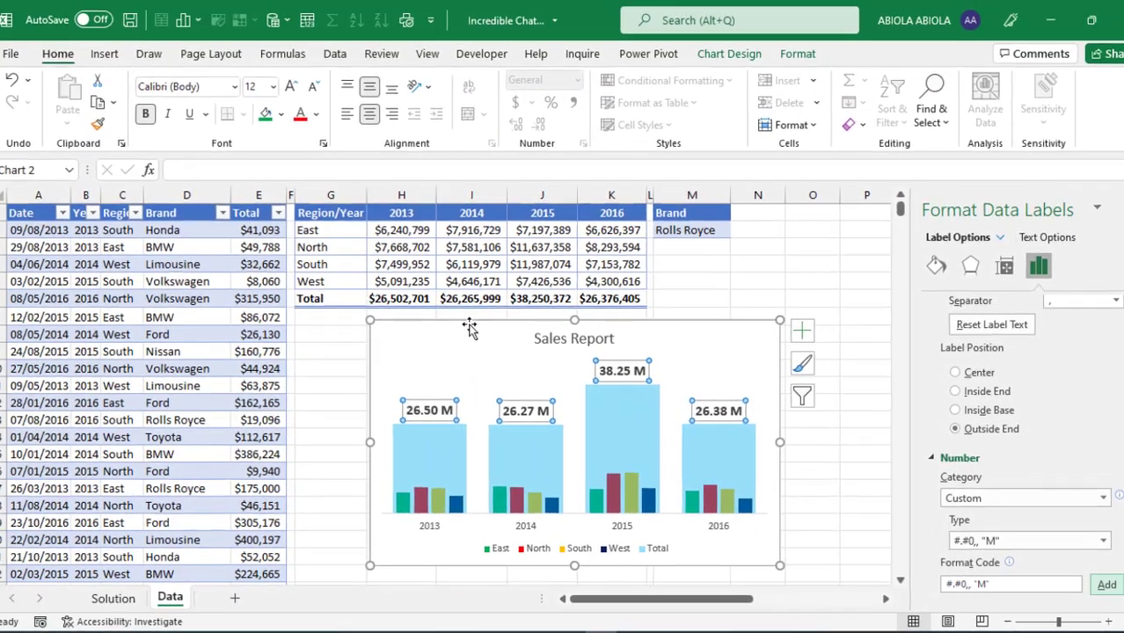
- Close the formatting pane, move the chart up to the summary table's South row and enlarge it to extend through column S
click(238, 214)
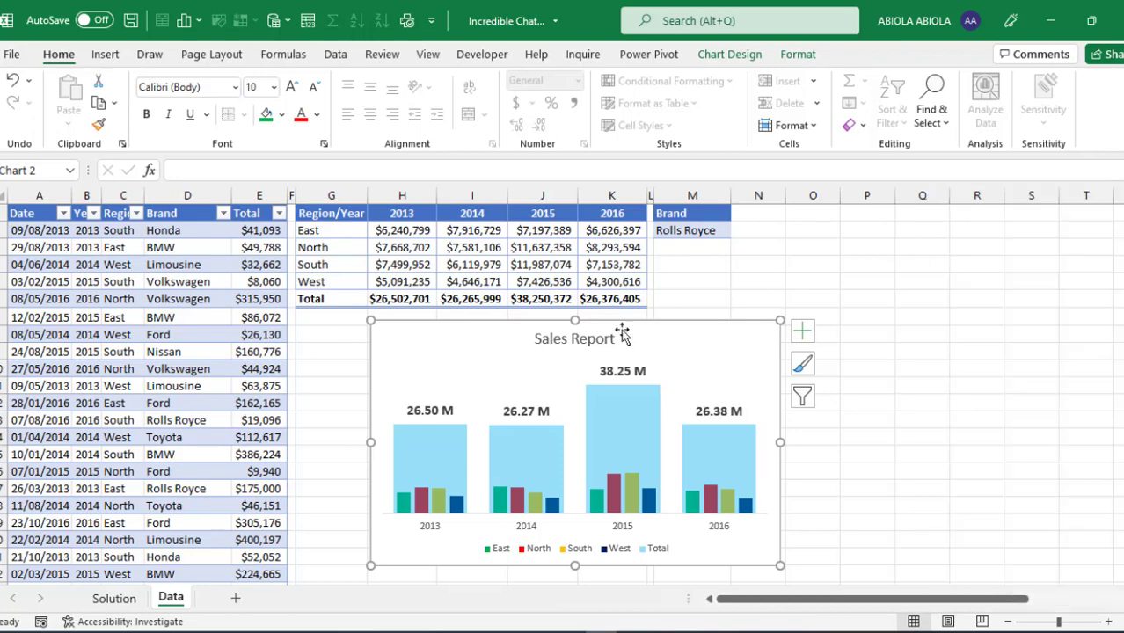
drag(474, 352, 462, 296)
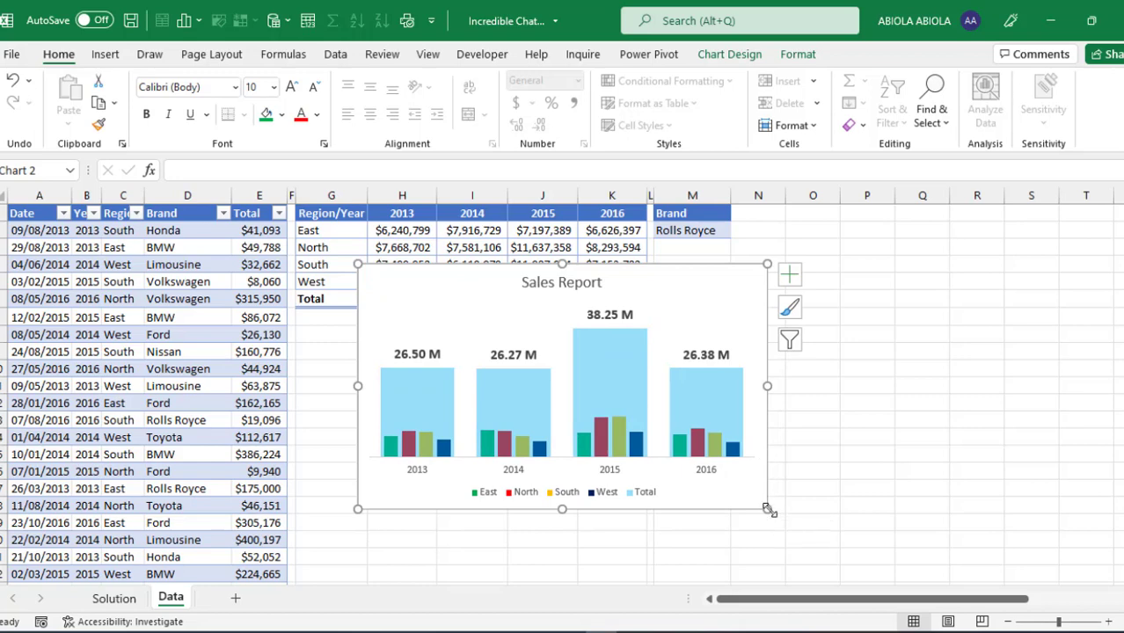
drag(767, 508, 1050, 525)
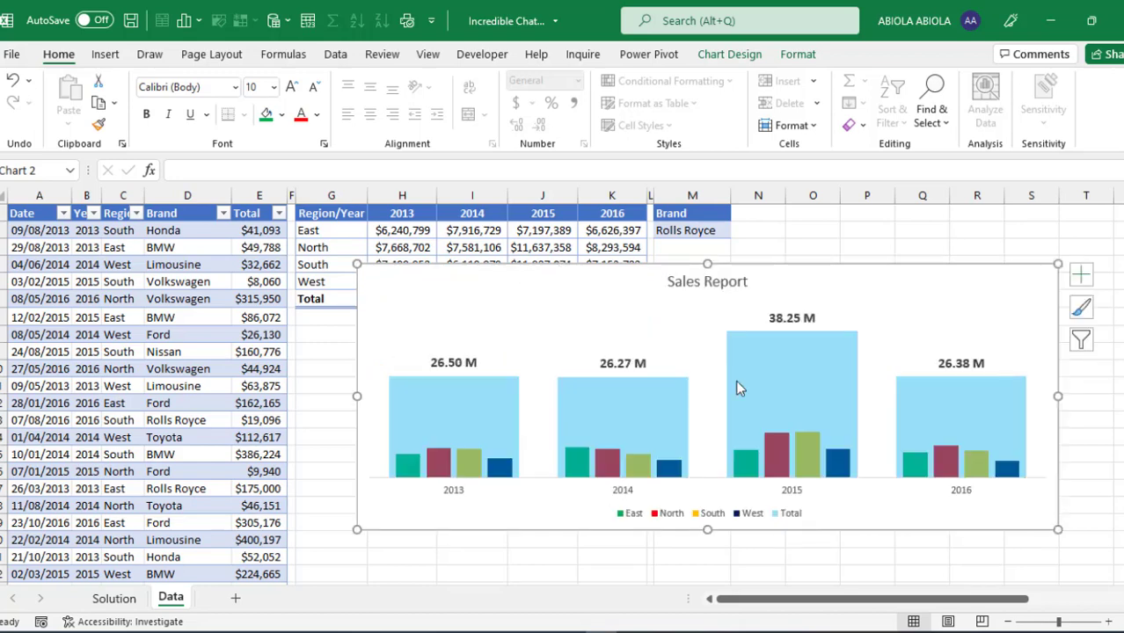
- Test the Sales Report chart by switching the brand selection in cell M2 to Toyota and after that to Laptops
click(714, 230)
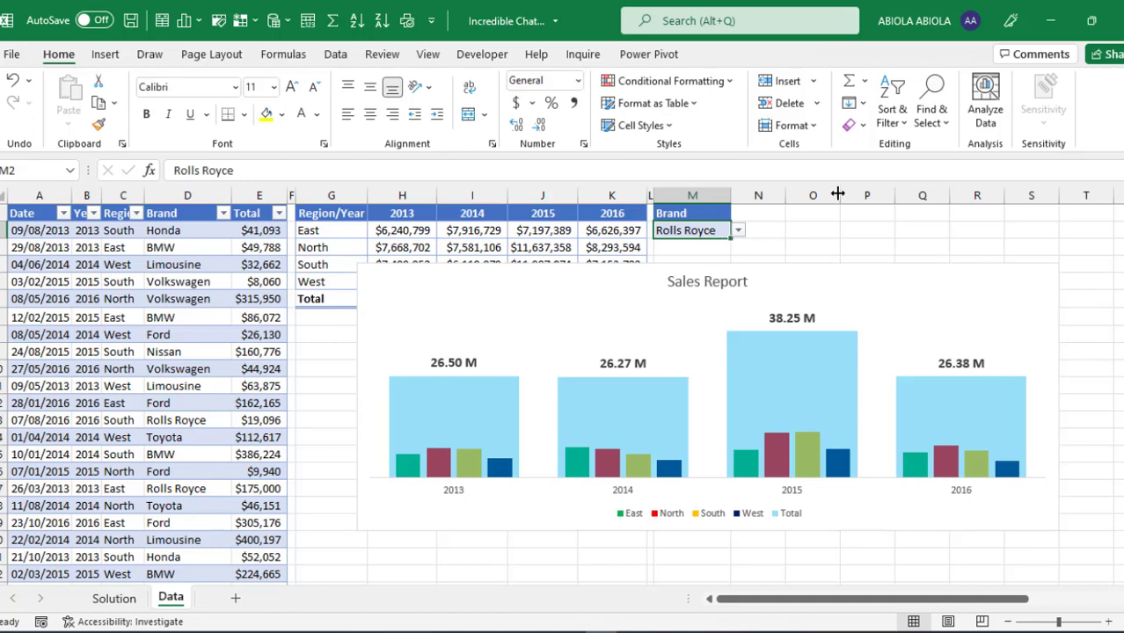
click(739, 230)
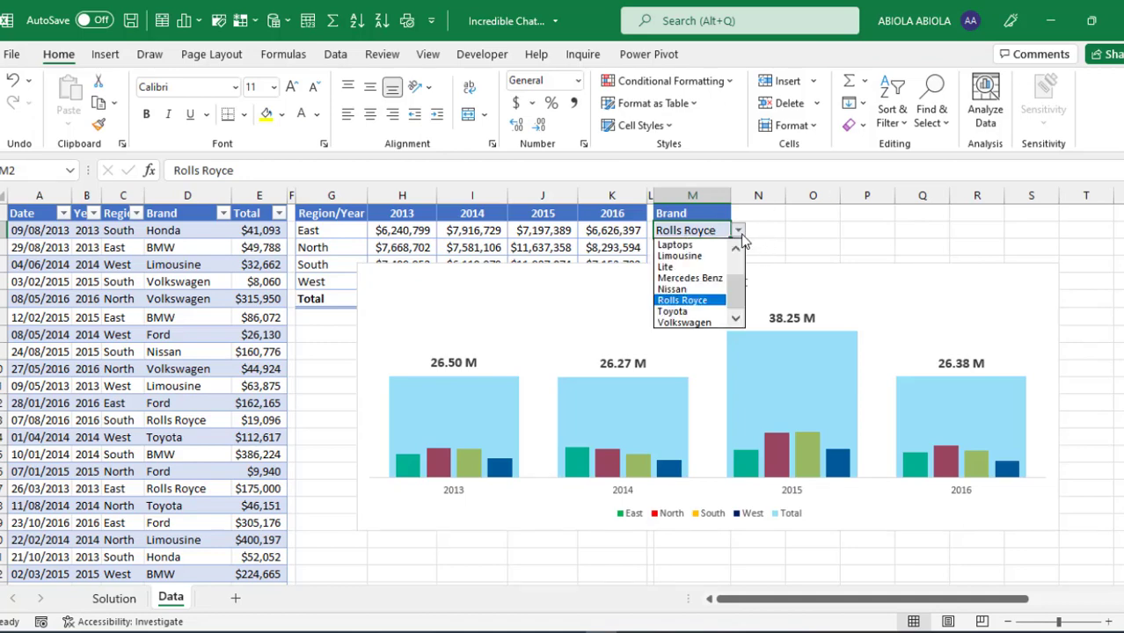
click(692, 313)
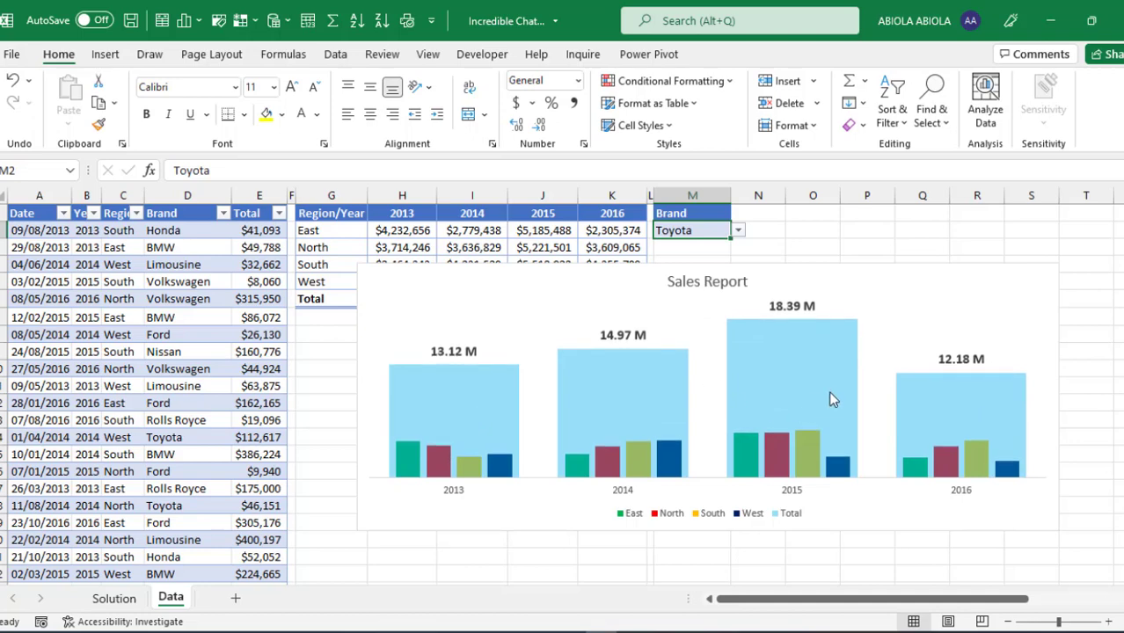
mouse_move(744, 341)
click(738, 231)
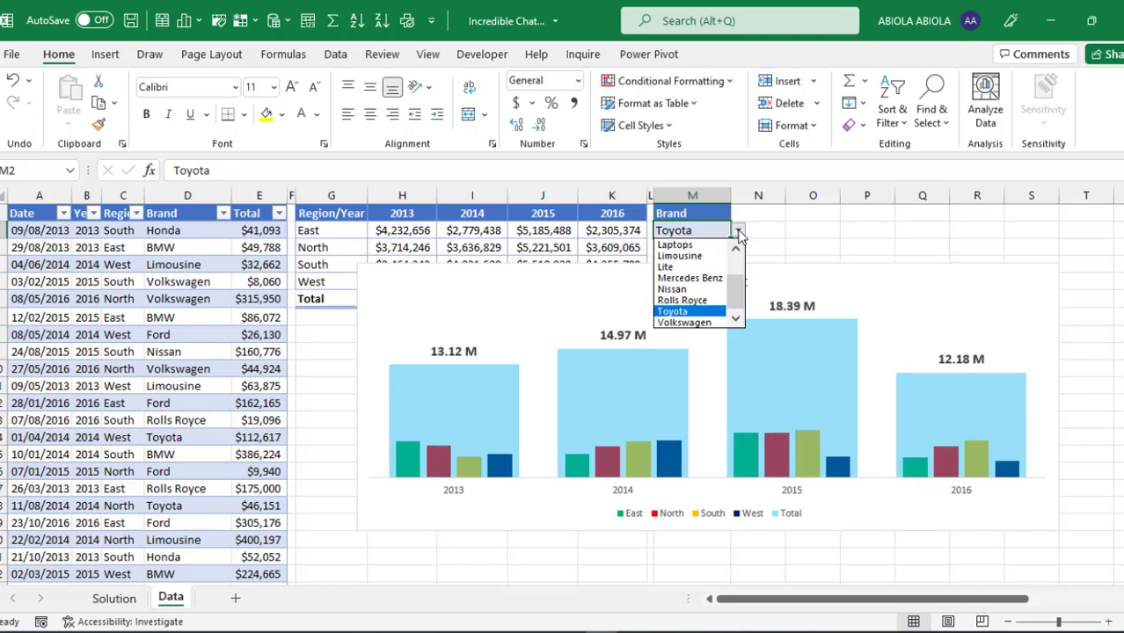
click(668, 244)
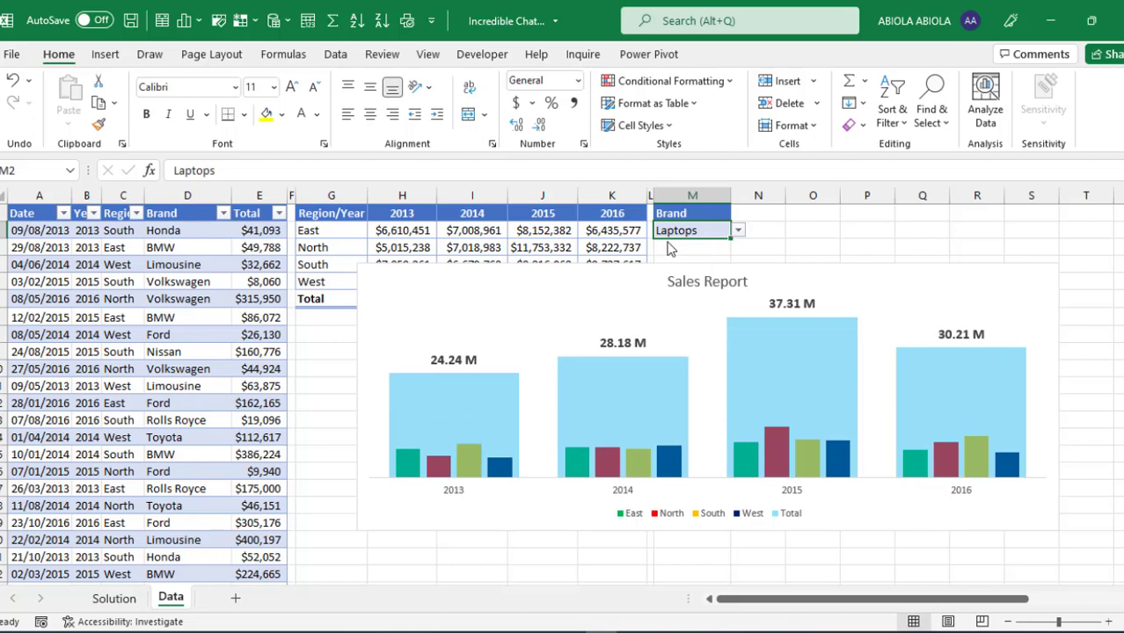
- Set the brand selection in cell M2 to Ford to update the summary table and chart
click(739, 232)
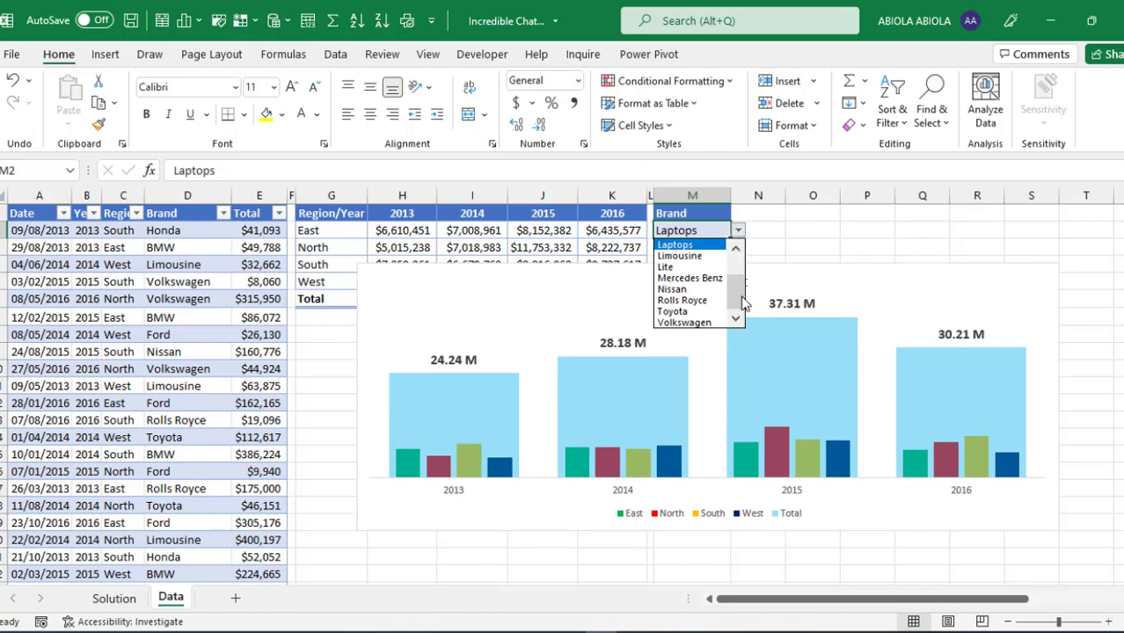
scroll(744, 303, up, 2)
click(685, 267)
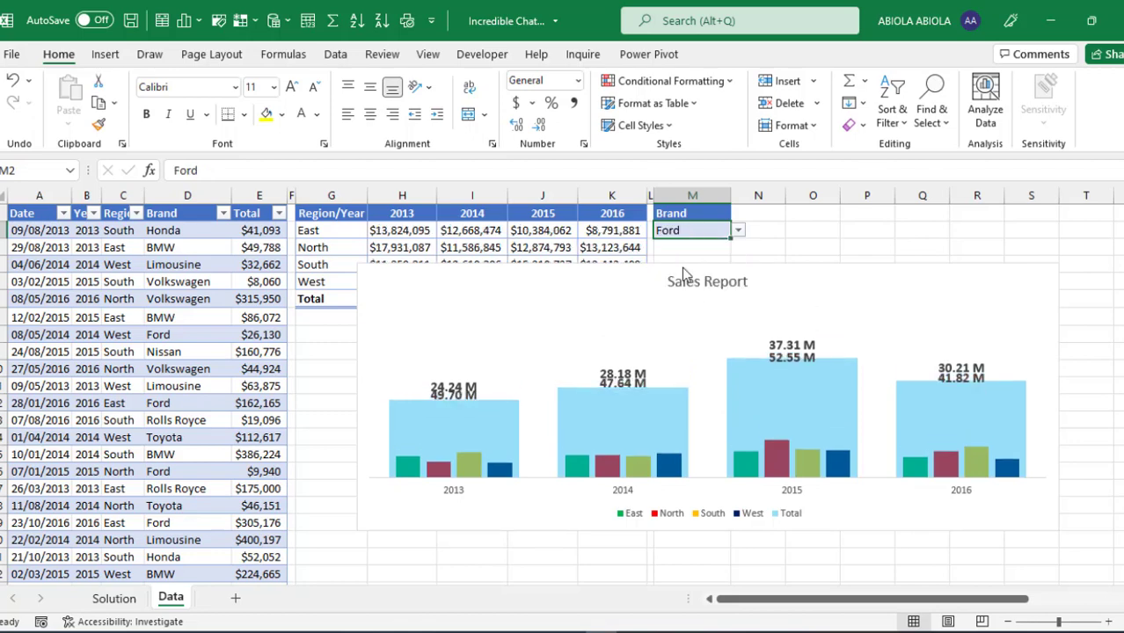